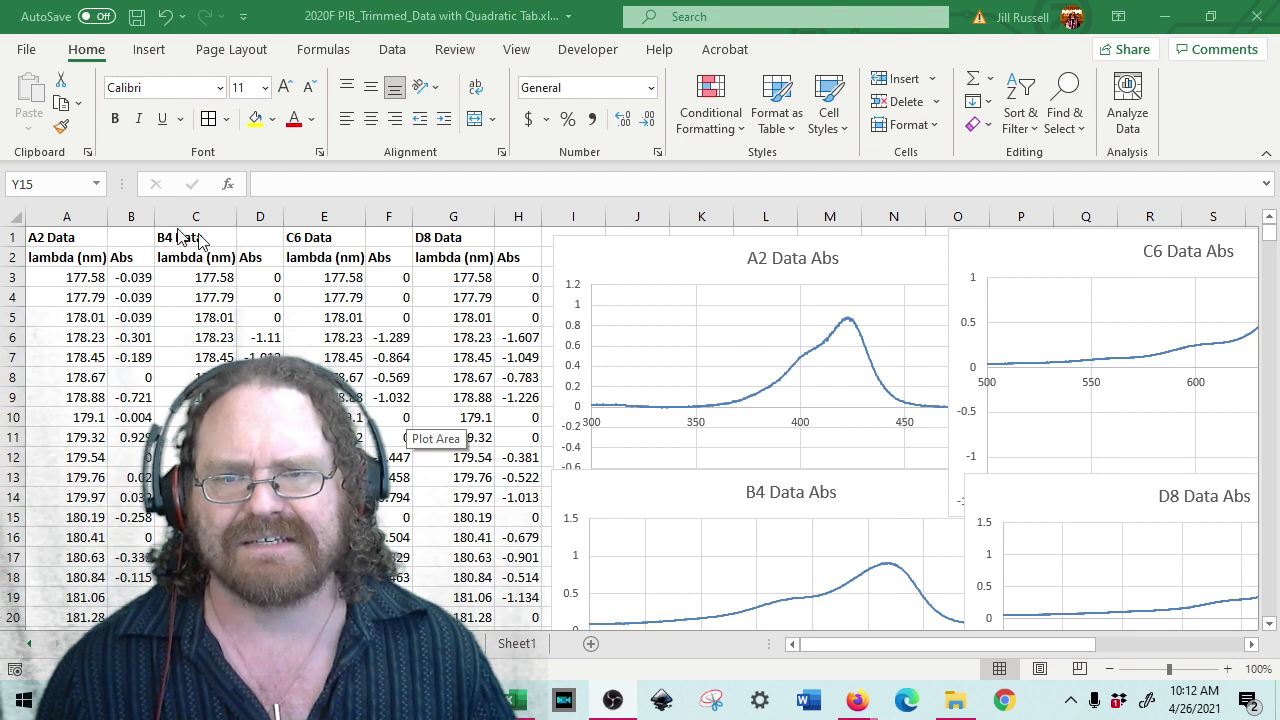
# - Insert a scatter chart with straight lines and no markers from the A2 data in columns A and B
pyautogui.click(74, 204)
pyautogui.moveTo(66, 213); pyautogui.dragTo(128, 214)
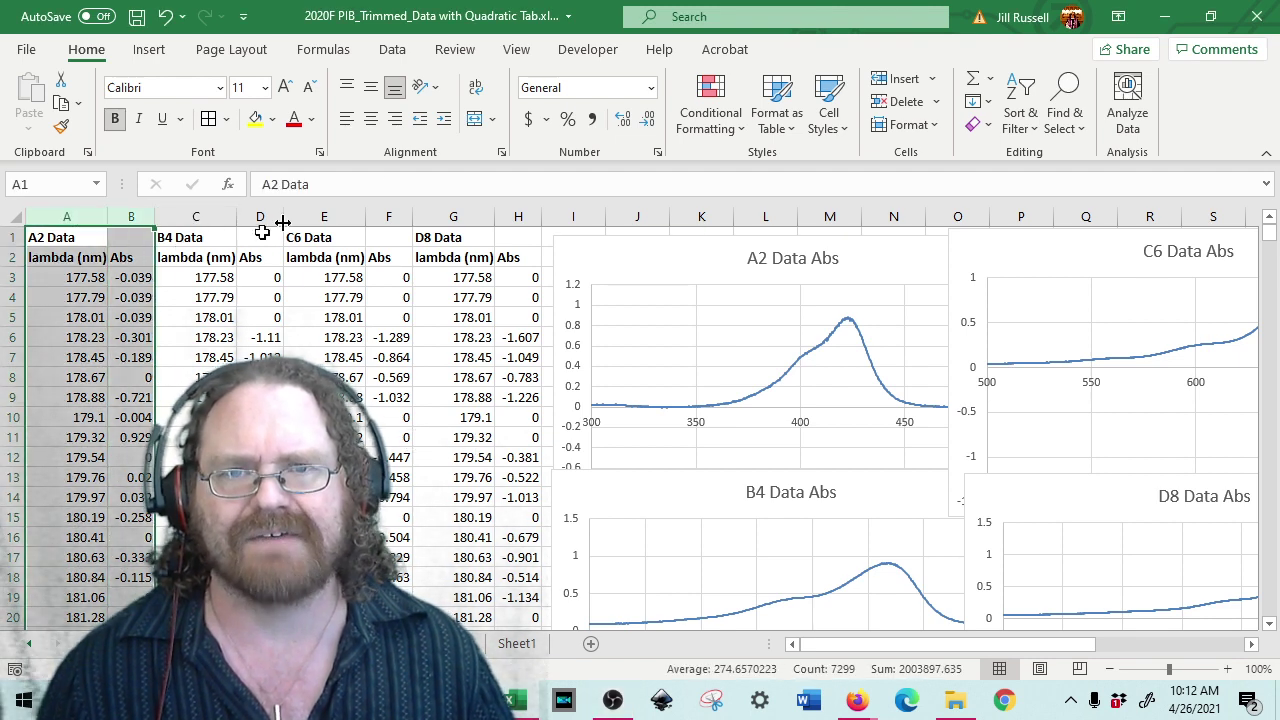
pyautogui.click(158, 52)
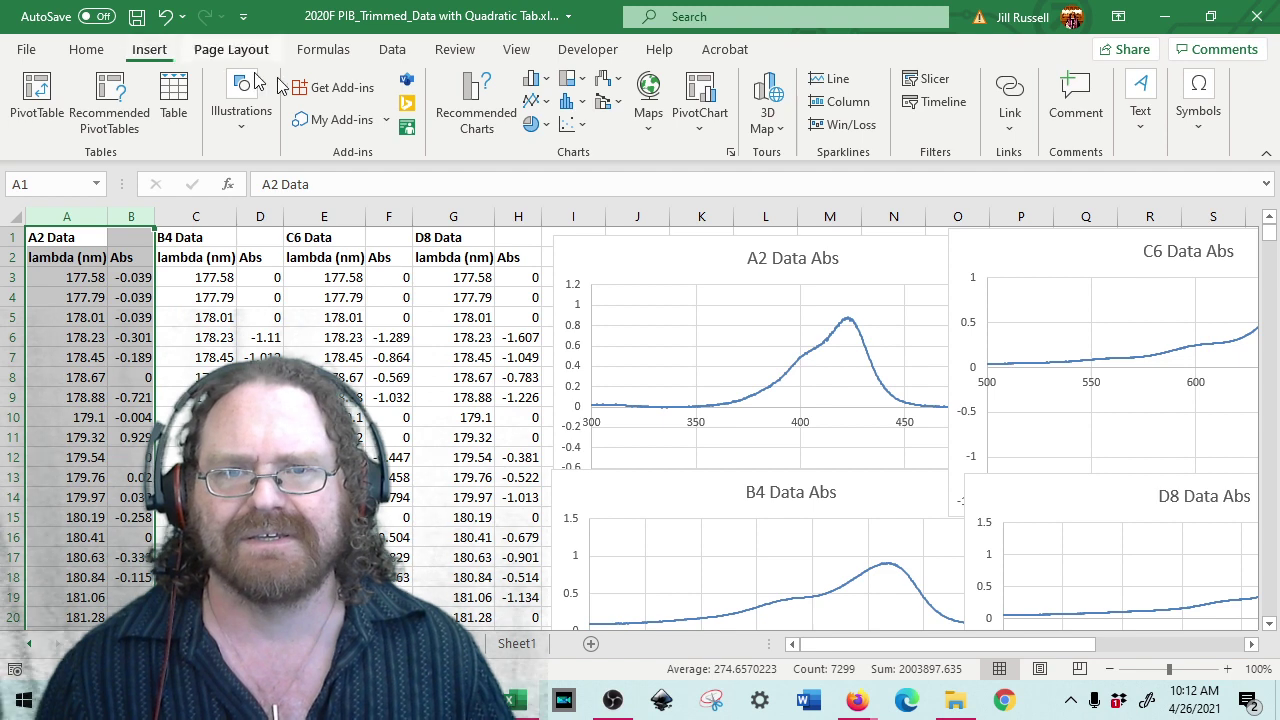
pyautogui.click(570, 126)
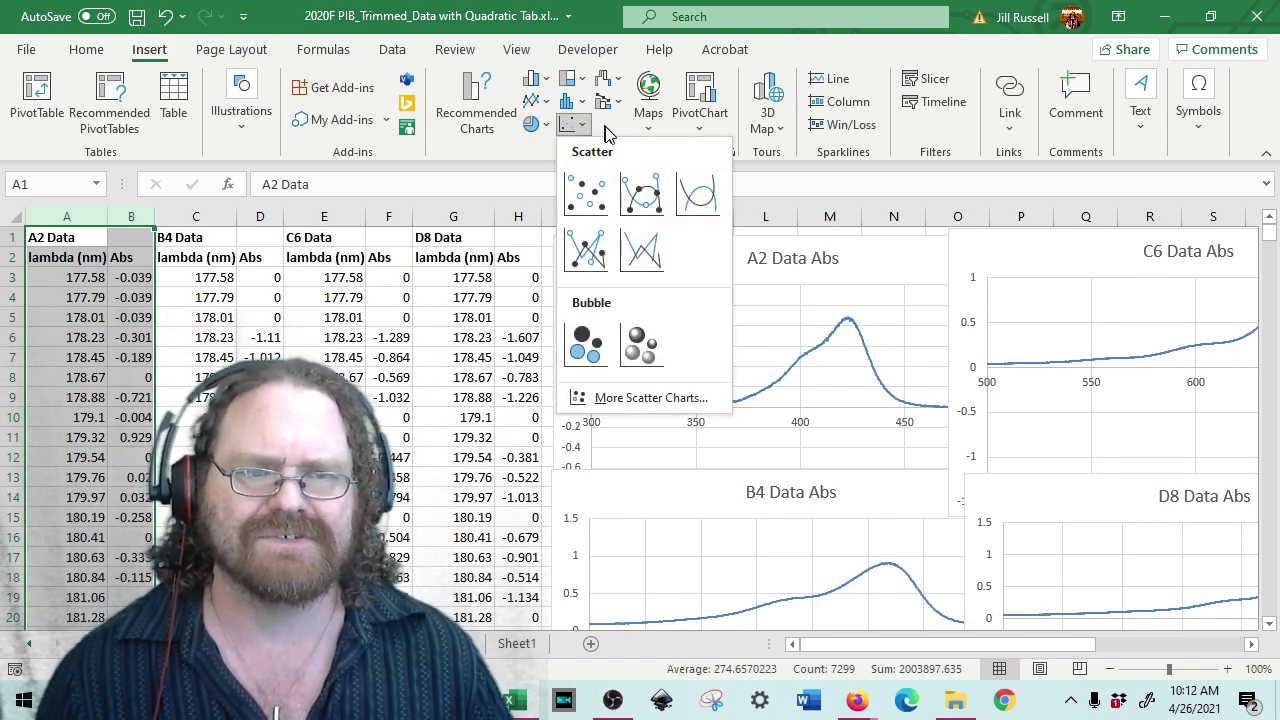
pyautogui.click(643, 250)
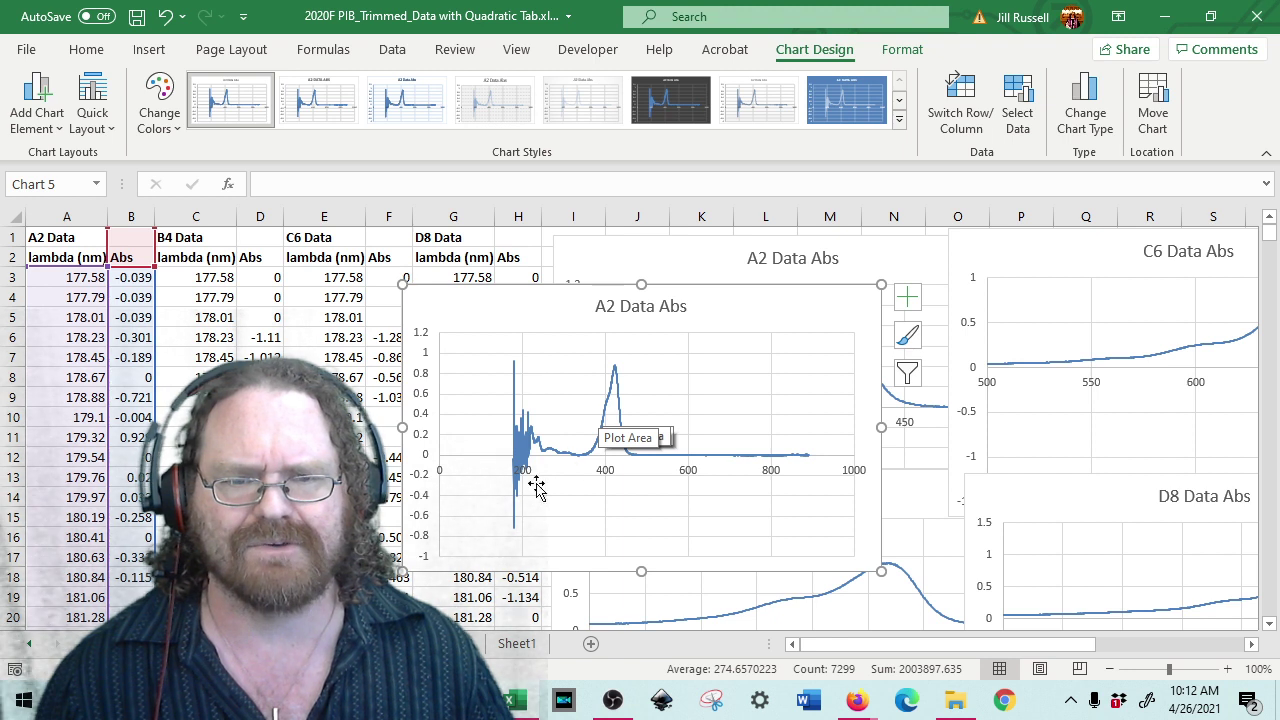
# - Set the new A2 chart's horizontal axis bounds to a minimum of 300 and a maximum of 500
pyautogui.doubleClick(607, 472)
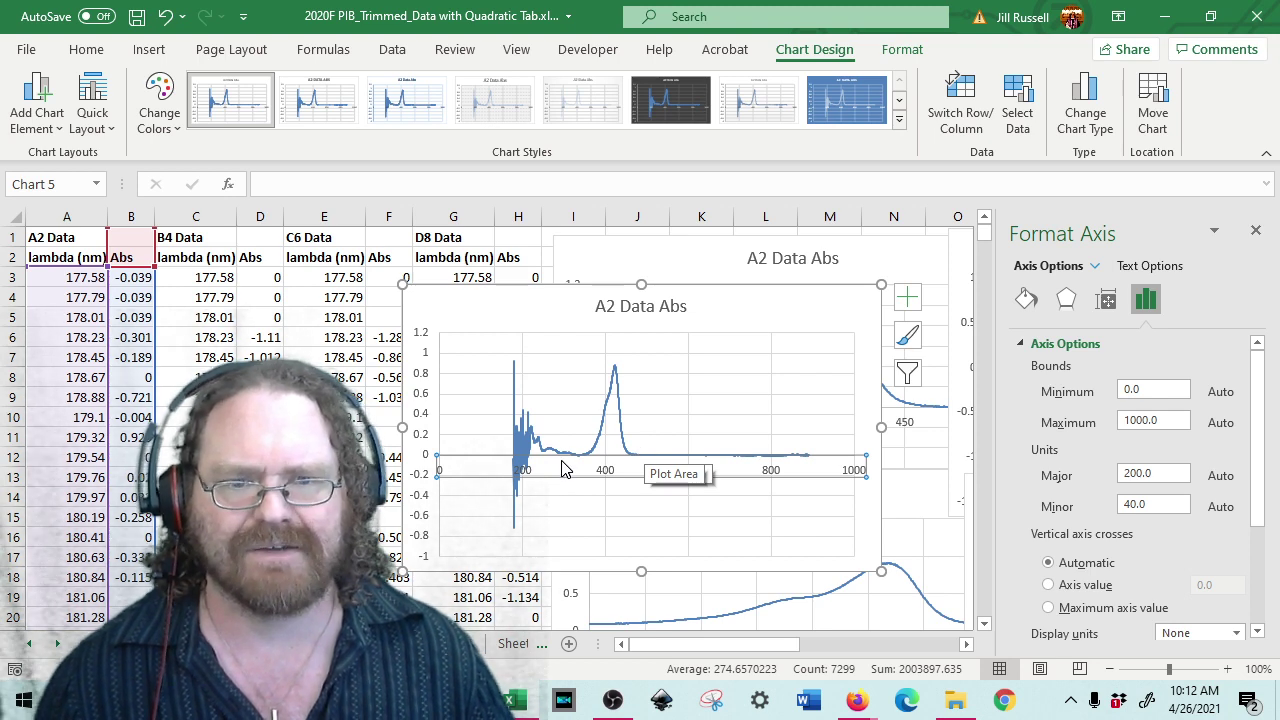
pyautogui.click(1167, 392)
pyautogui.doubleClick(1167, 392)
pyautogui.write('300')
pyautogui.click(1162, 420)
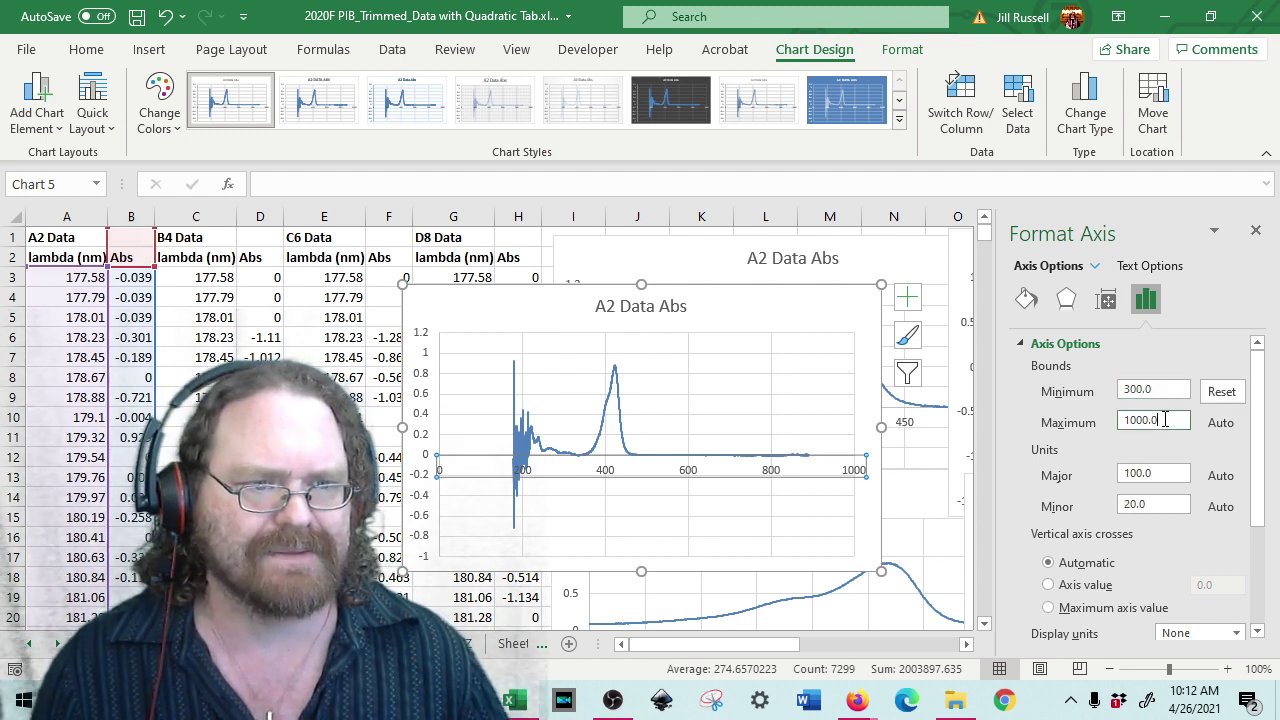
pyautogui.doubleClick(1165, 419)
pyautogui.write('500')
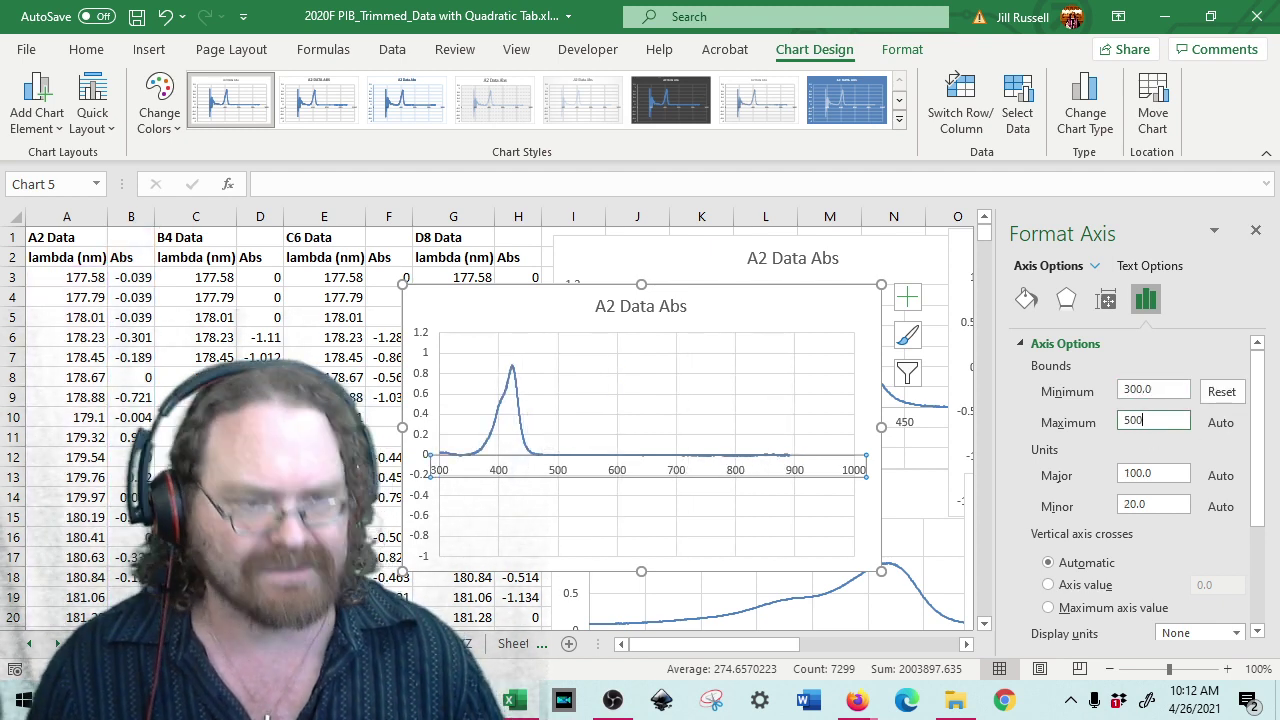
pyautogui.press('Return')
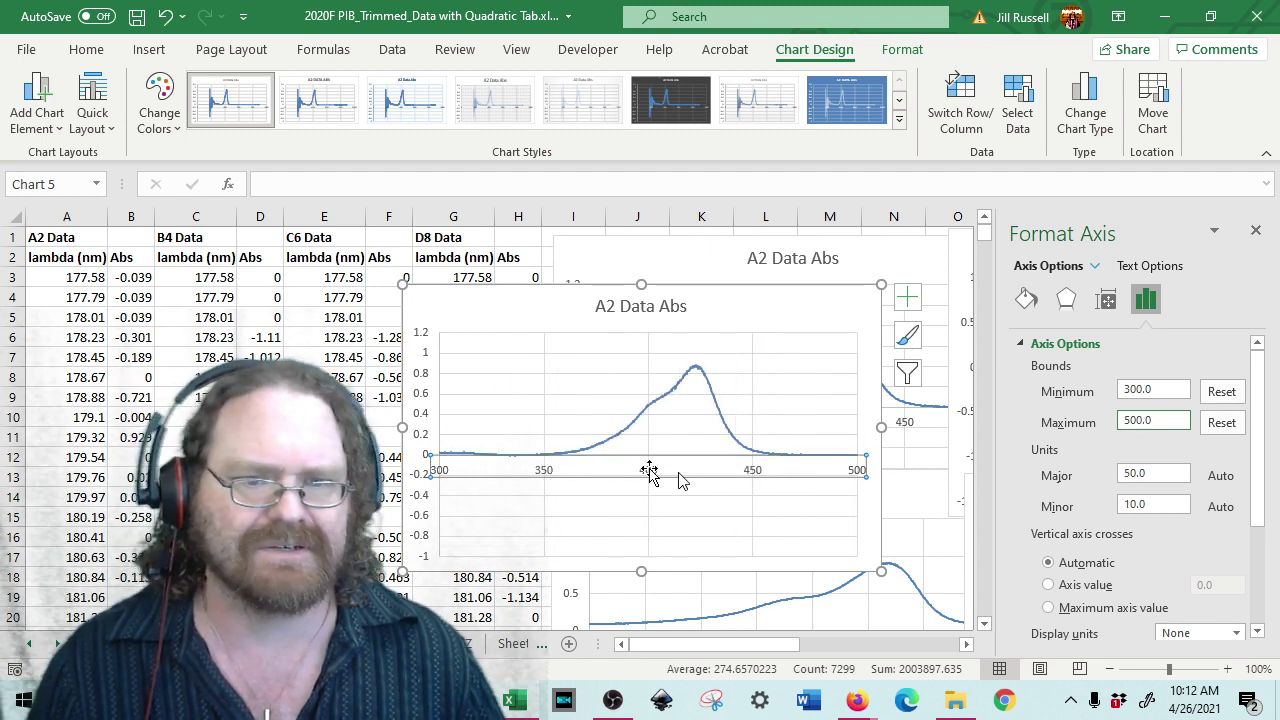
# - Set the minimum bound of the new A2 chart's horizontal axis to 350
pyautogui.click(1151, 389)
pyautogui.moveTo(1152, 389); pyautogui.dragTo(1111, 391)
pyautogui.write('3')
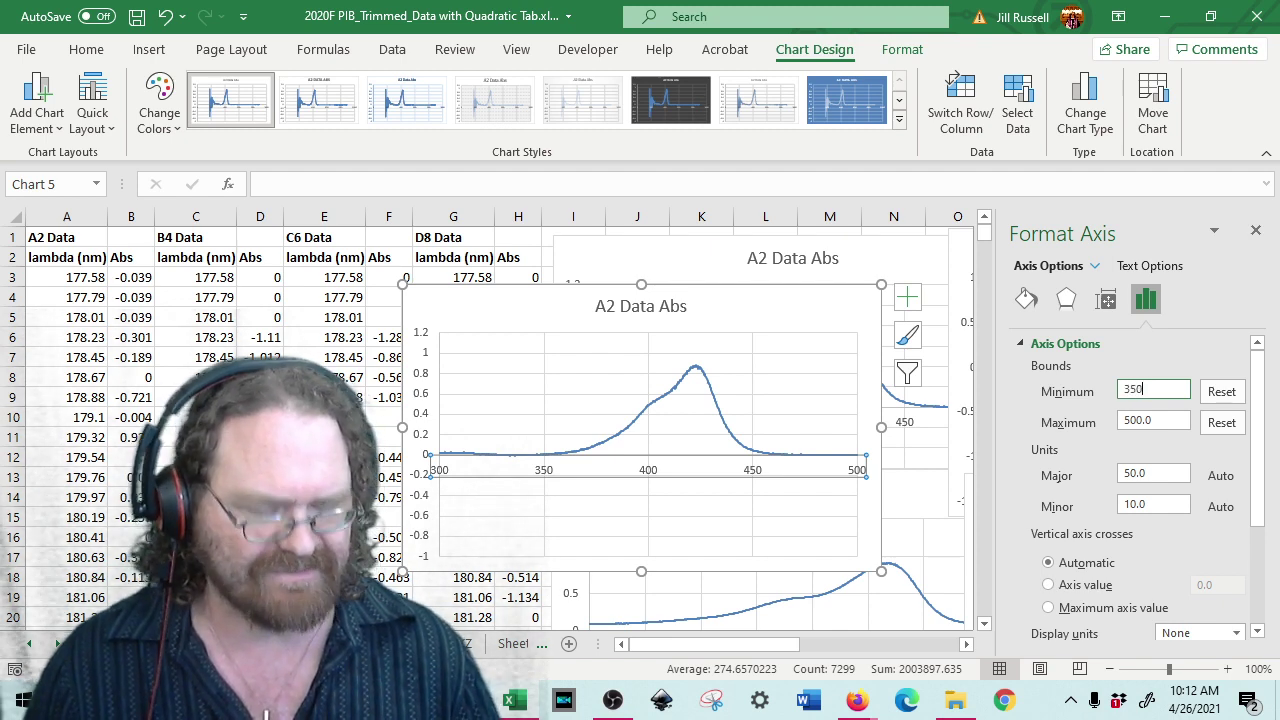
pyautogui.write('50')
pyautogui.press('Return')
# - Move the new A2 chart off the existing charts and delete it
pyautogui.moveTo(747, 305); pyautogui.dragTo(479, 273)
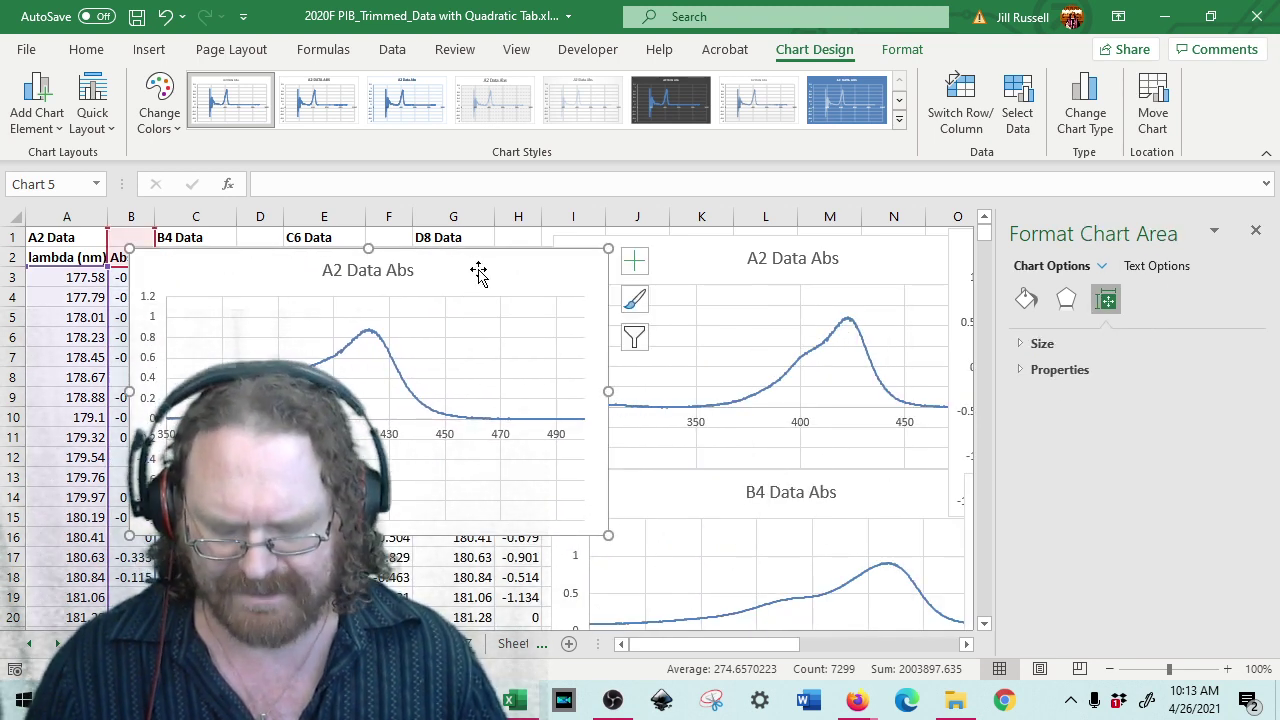
pyautogui.write('.')
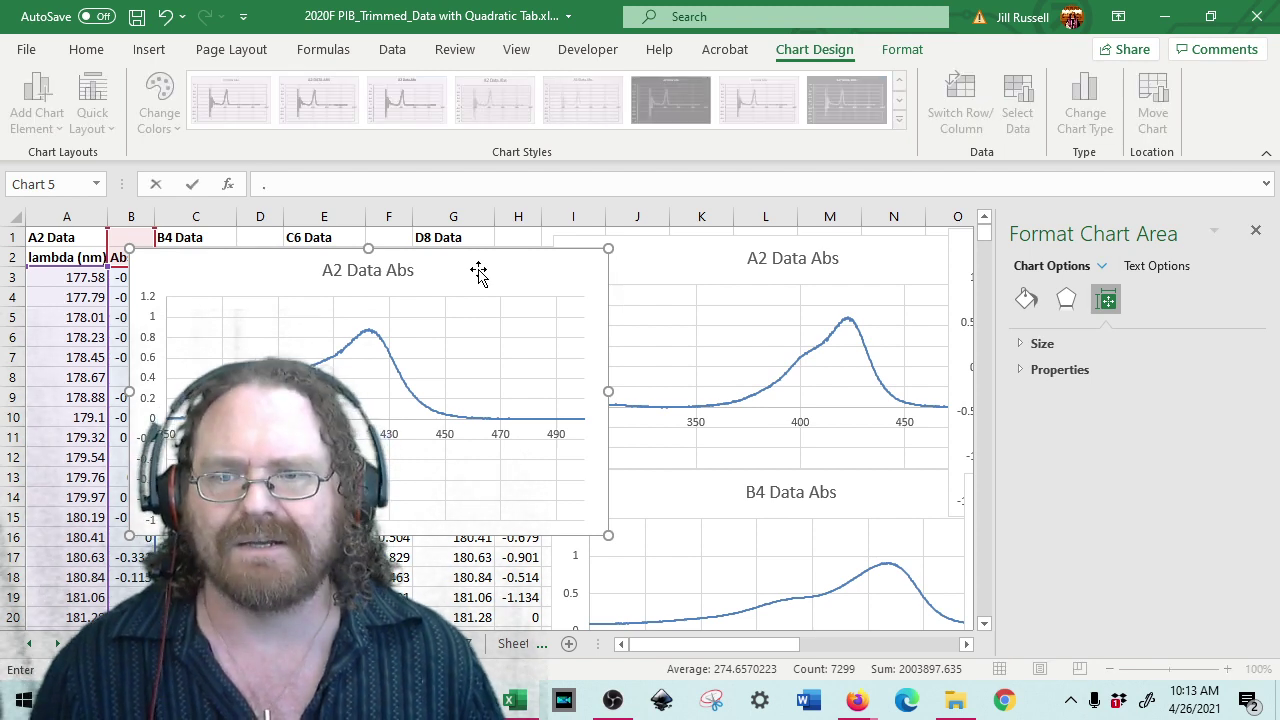
pyautogui.press('Escape')
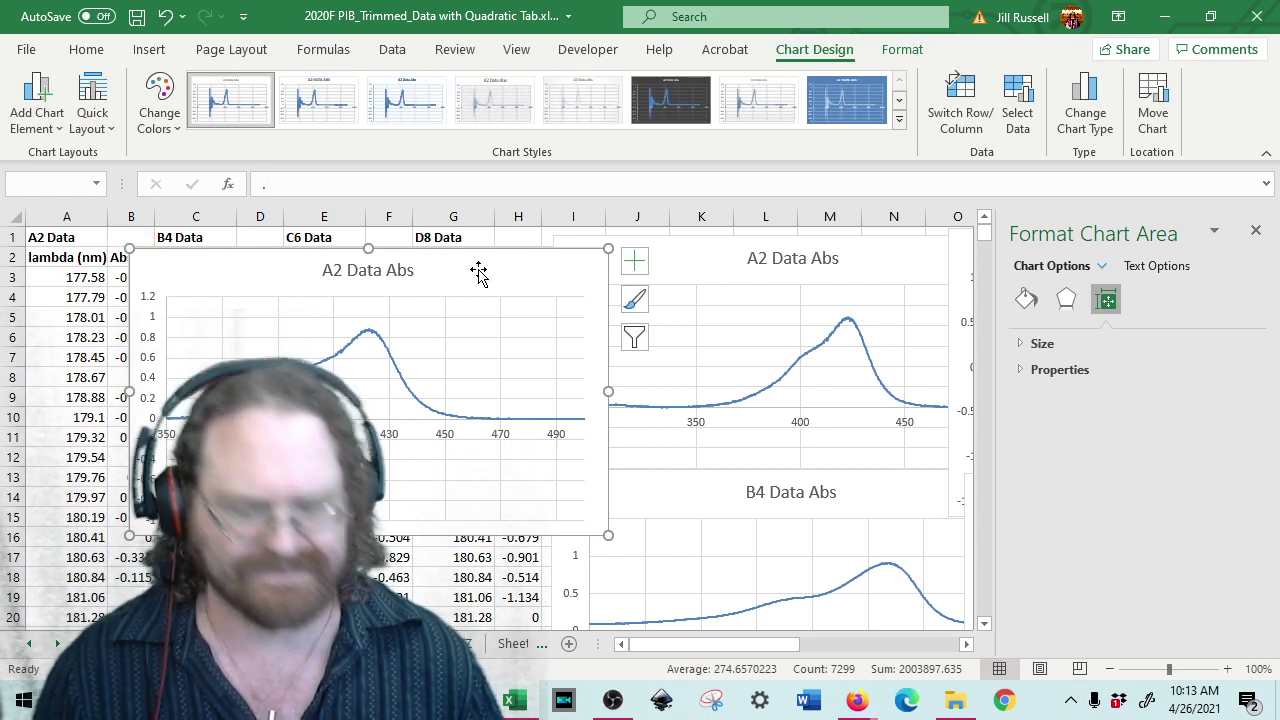
pyautogui.press('Delete')
# - Compare the peak and shoulder of the existing A2 chart with the A2 expected parameters in column X
pyautogui.moveTo(195, 216); pyautogui.dragTo(260, 216)
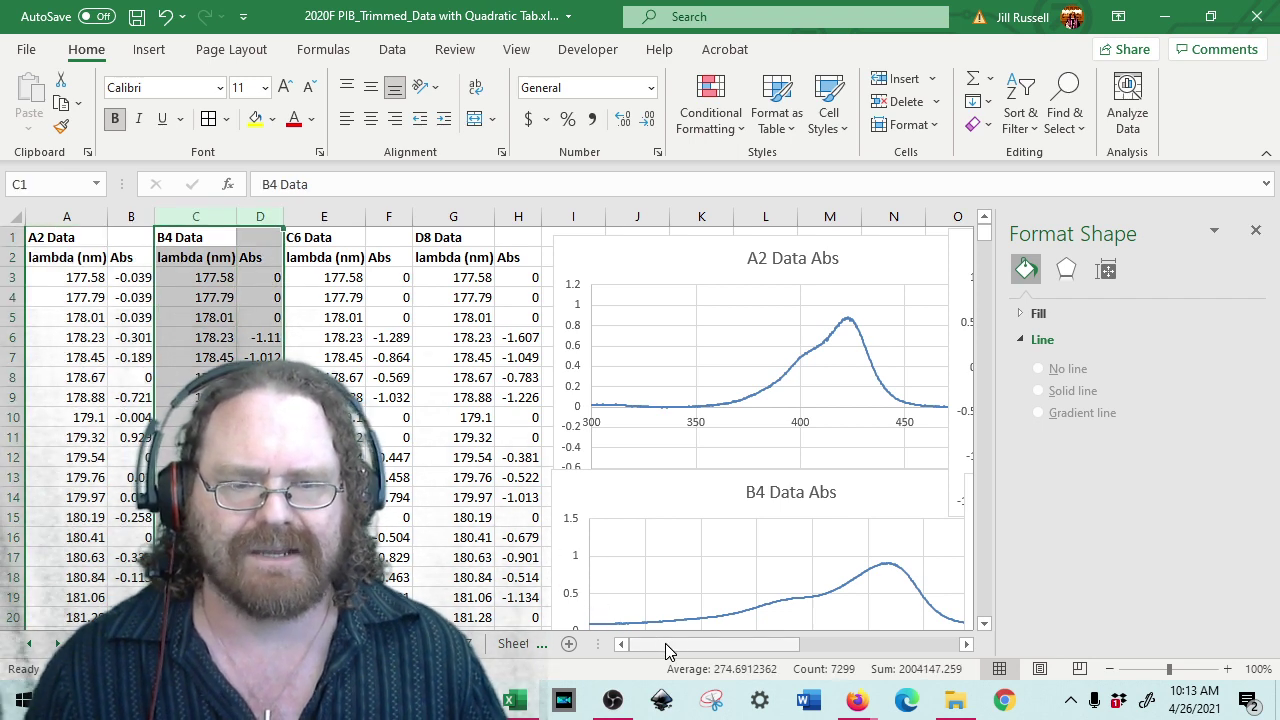
pyautogui.moveTo(665, 646); pyautogui.dragTo(790, 647)
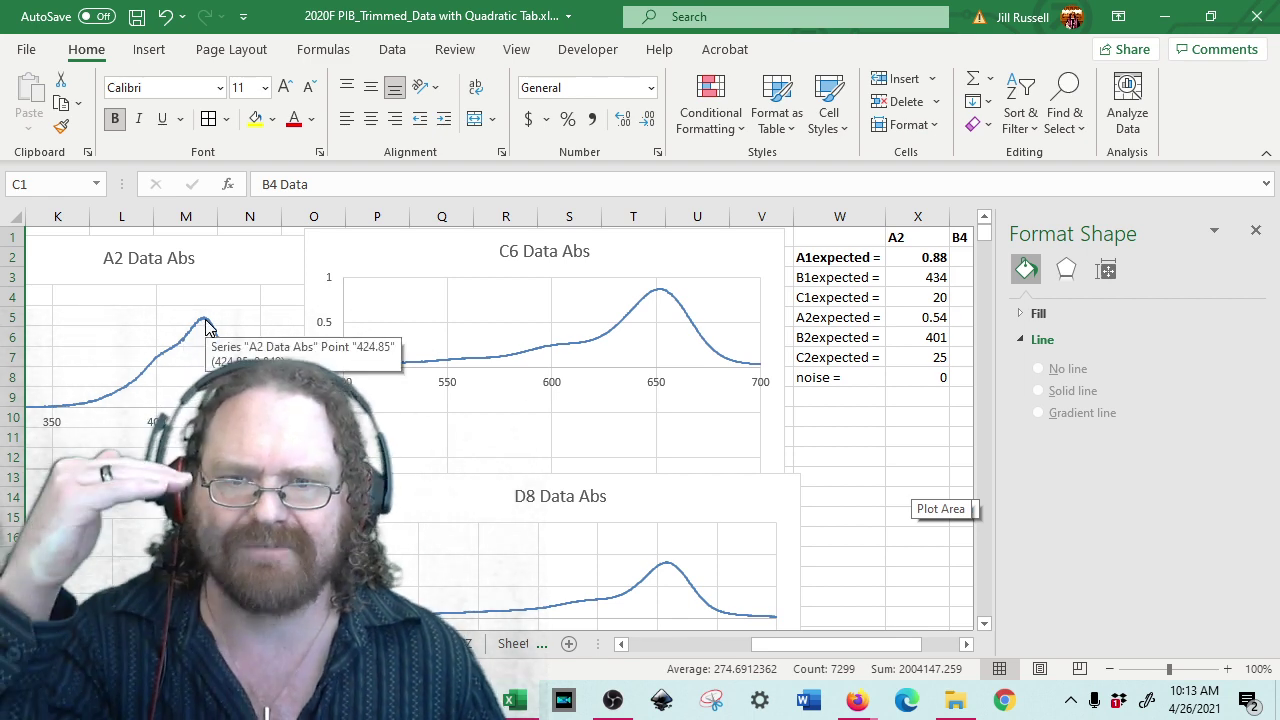
pyautogui.click(934, 258)
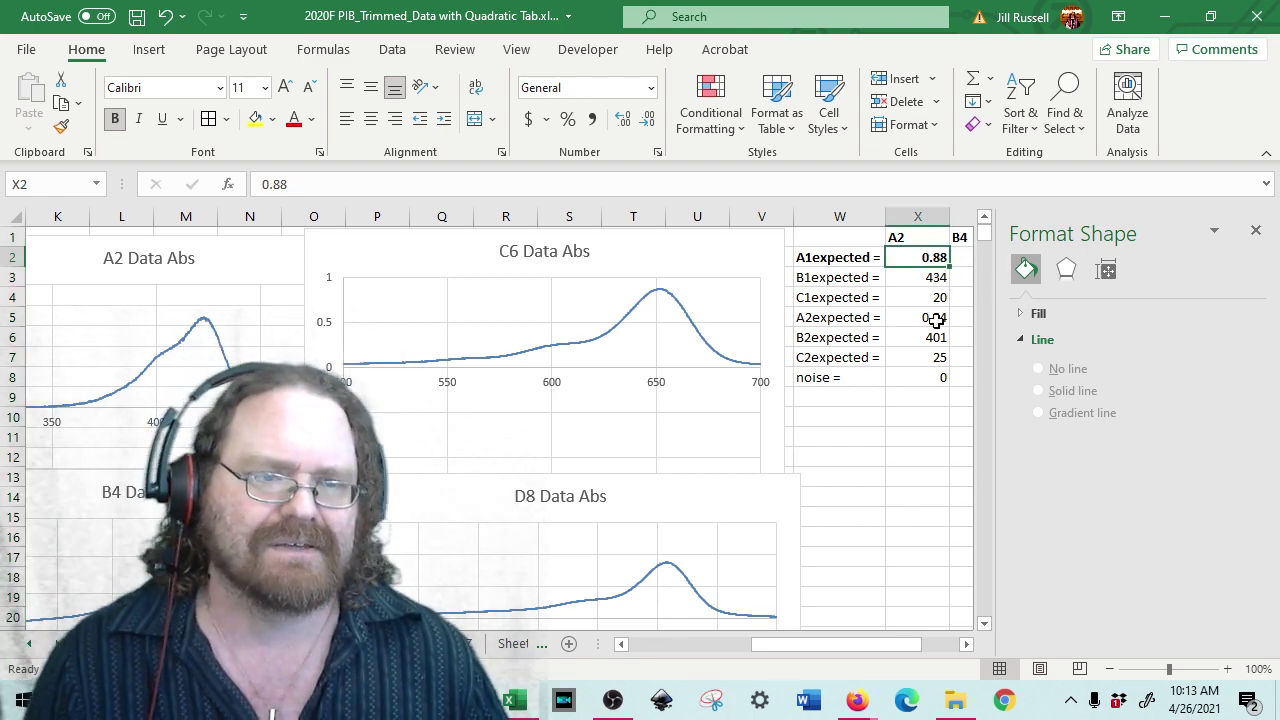
pyautogui.click(934, 277)
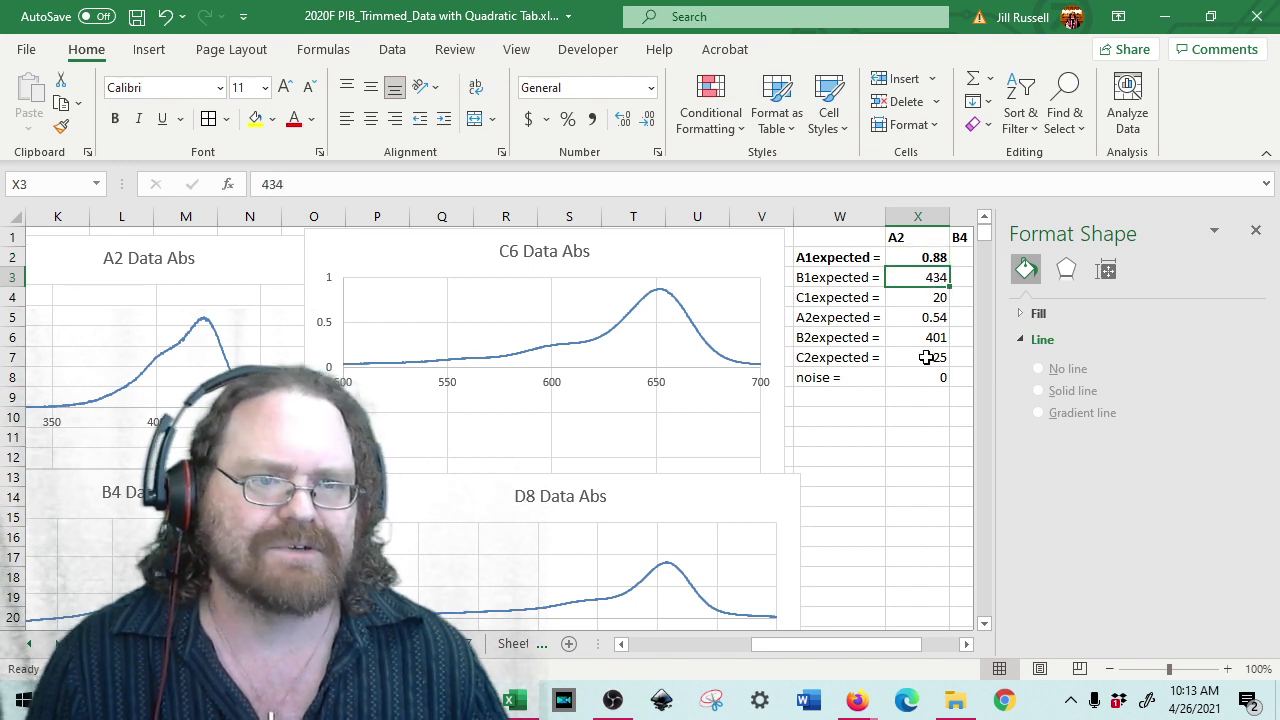
pyautogui.click(934, 259)
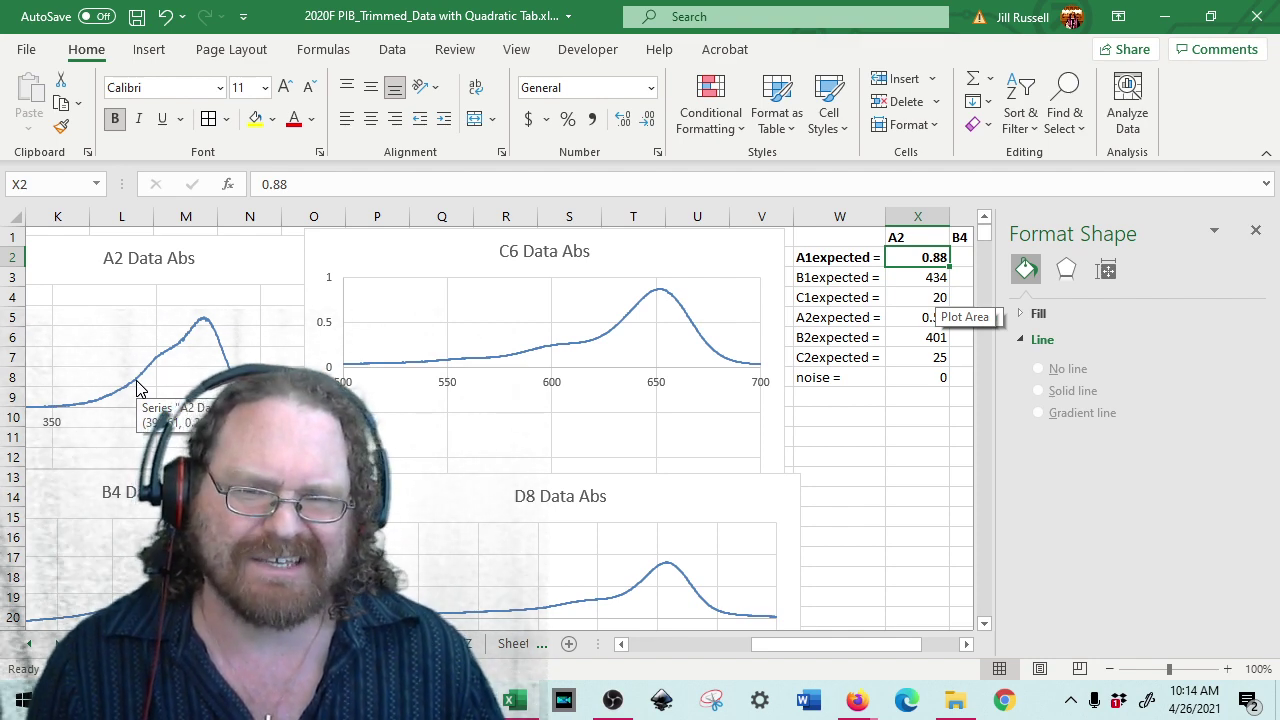
pyautogui.click(938, 357)
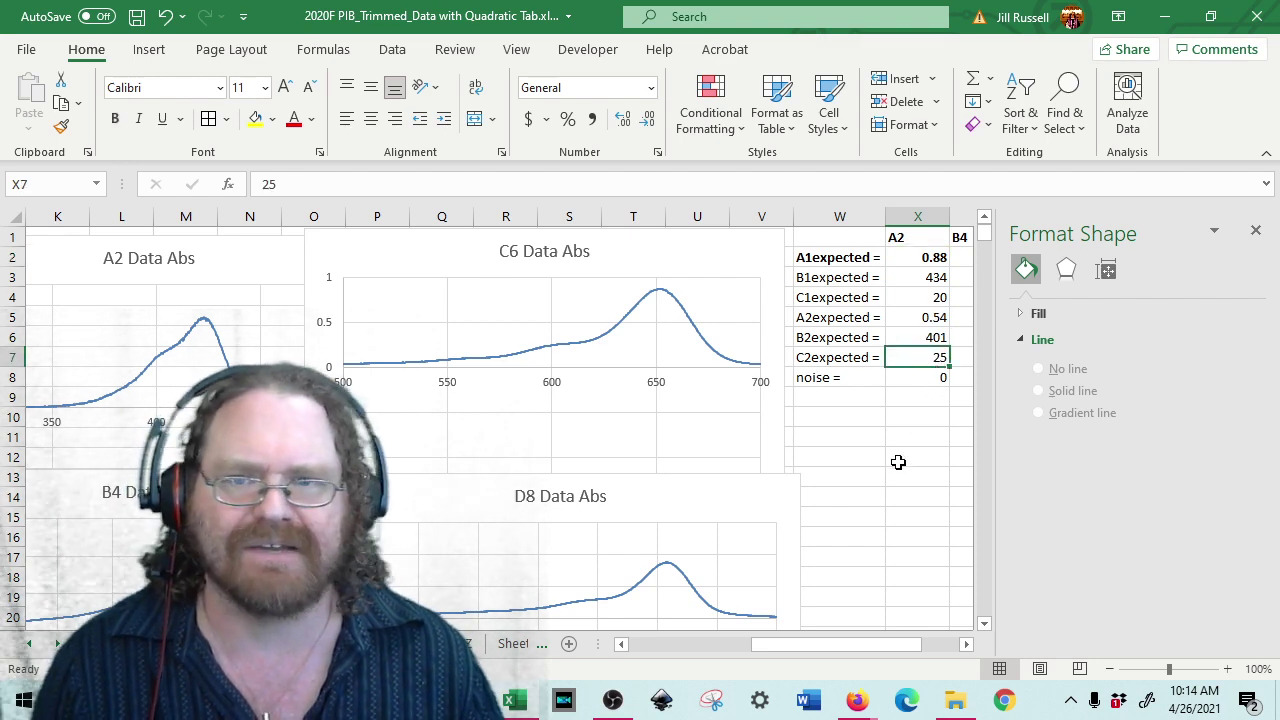
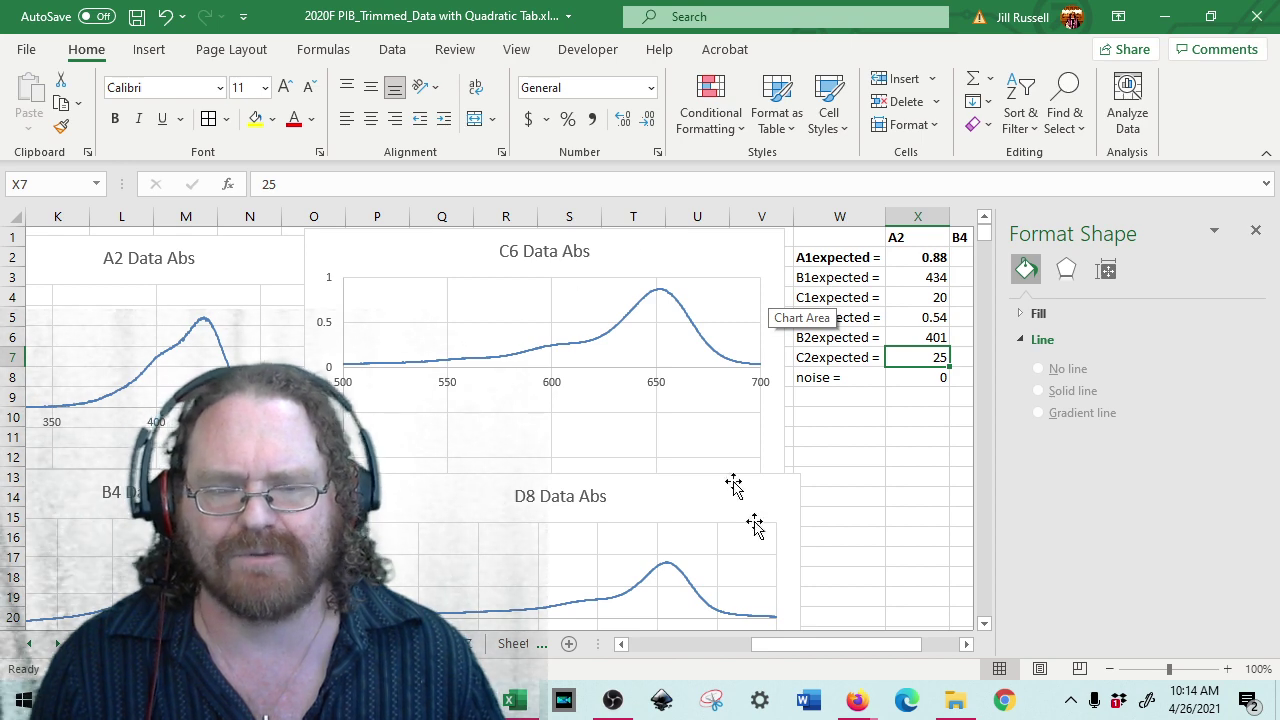
# - Copy the A2 expected parameters in X2:X8 and paste them as values into the fitting sheet's blue value cells starting at B3
pyautogui.moveTo(813, 645); pyautogui.dragTo(858, 648)
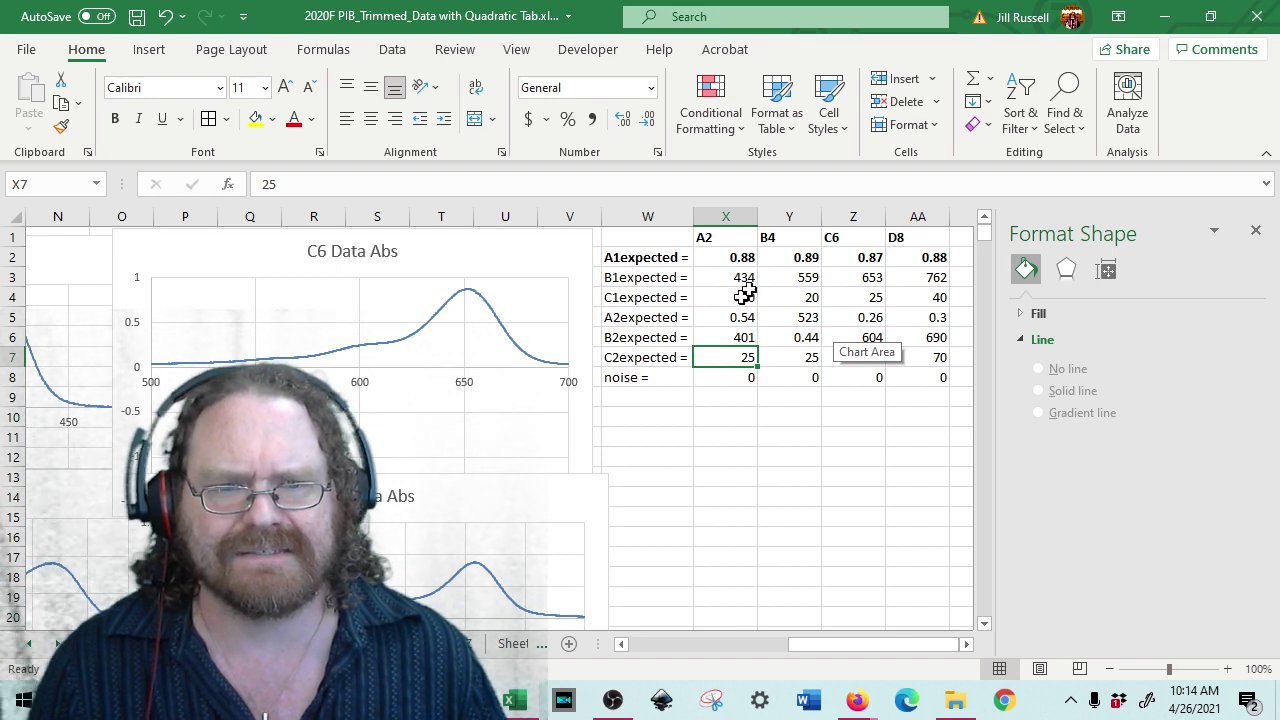
pyautogui.moveTo(737, 255); pyautogui.dragTo(736, 378)
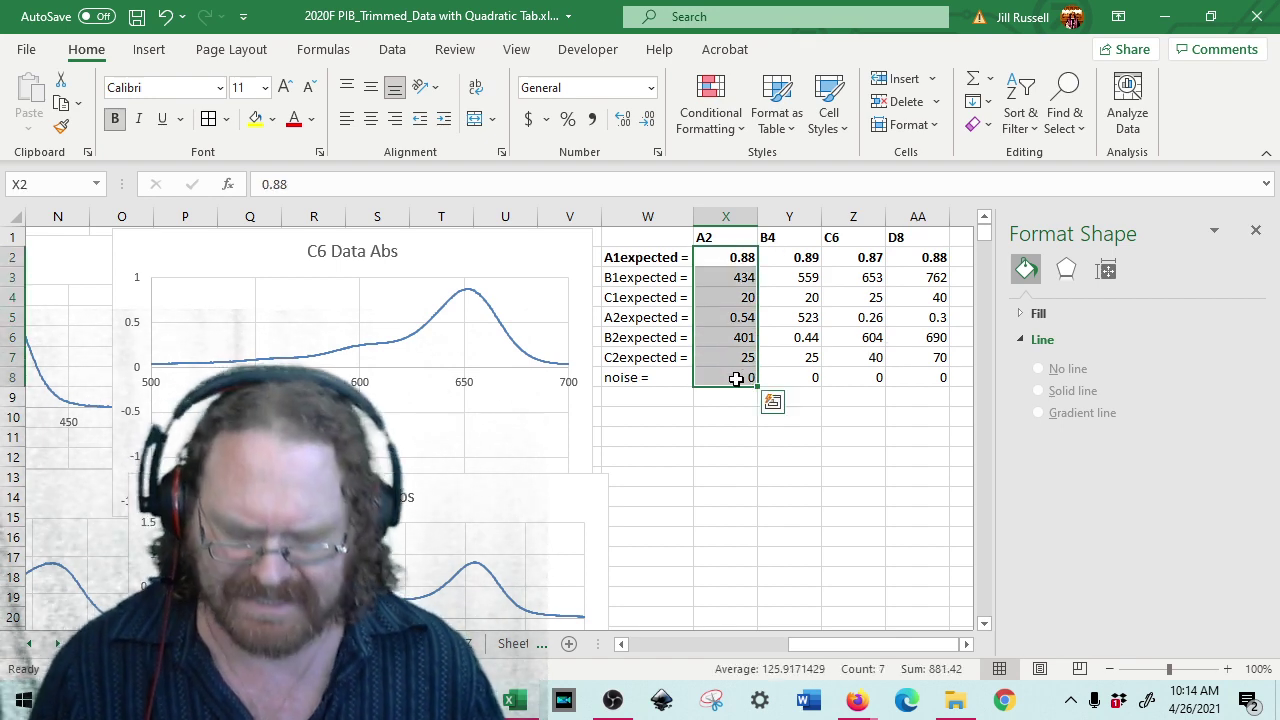
pyautogui.hotkey('ctrl', 'c')
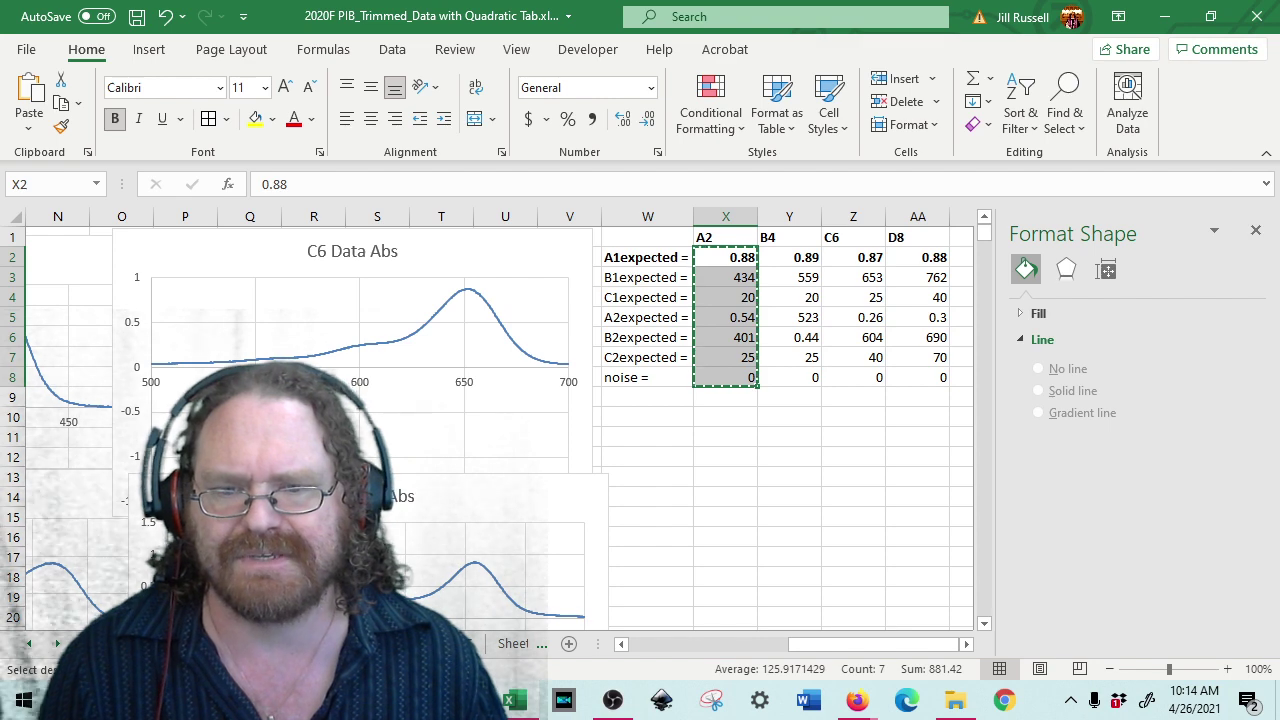
pyautogui.hotkey('ctrl', 'pageup')
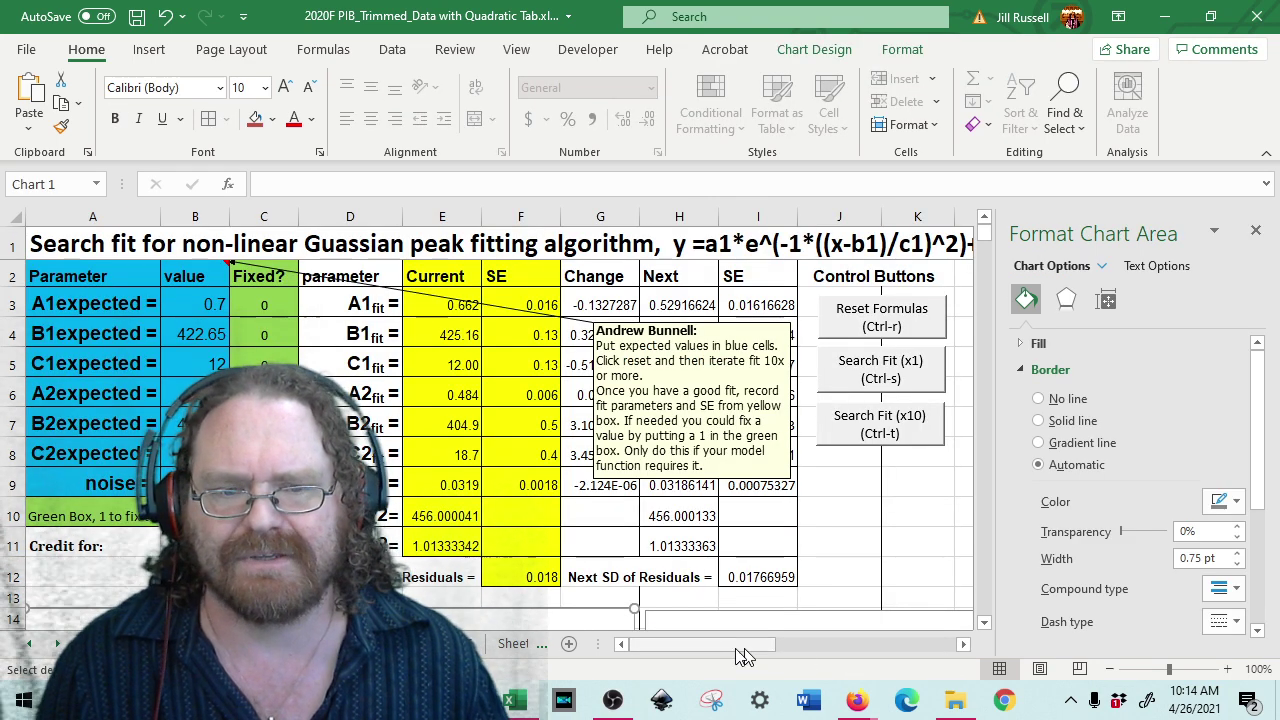
pyautogui.click(210, 306)
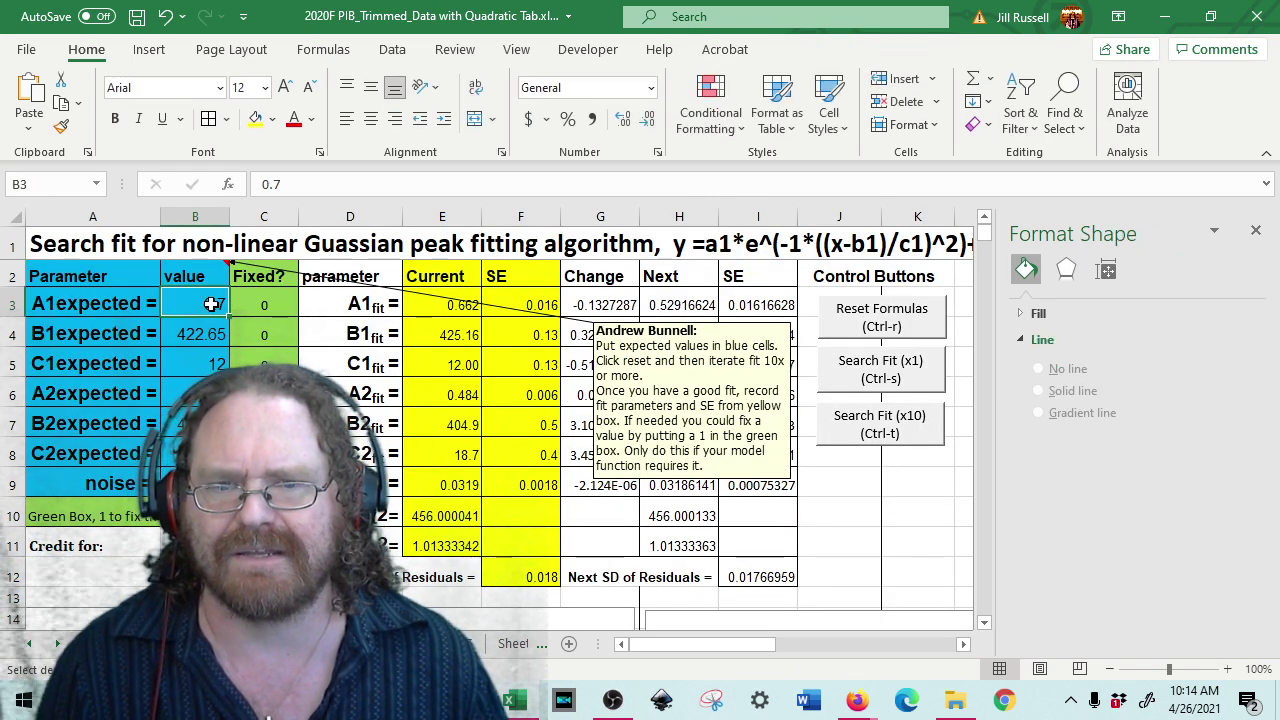
pyautogui.rightClick(210, 306)
pyautogui.click(294, 220)
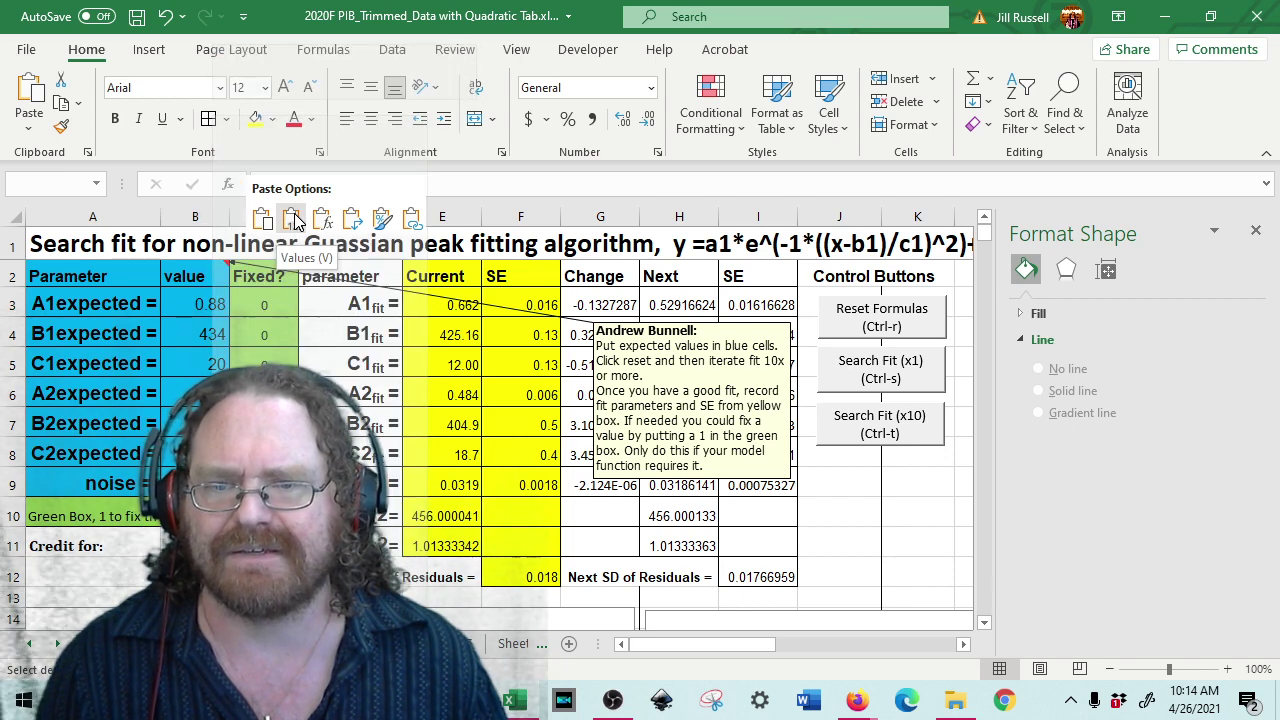
pyautogui.click(845, 546)
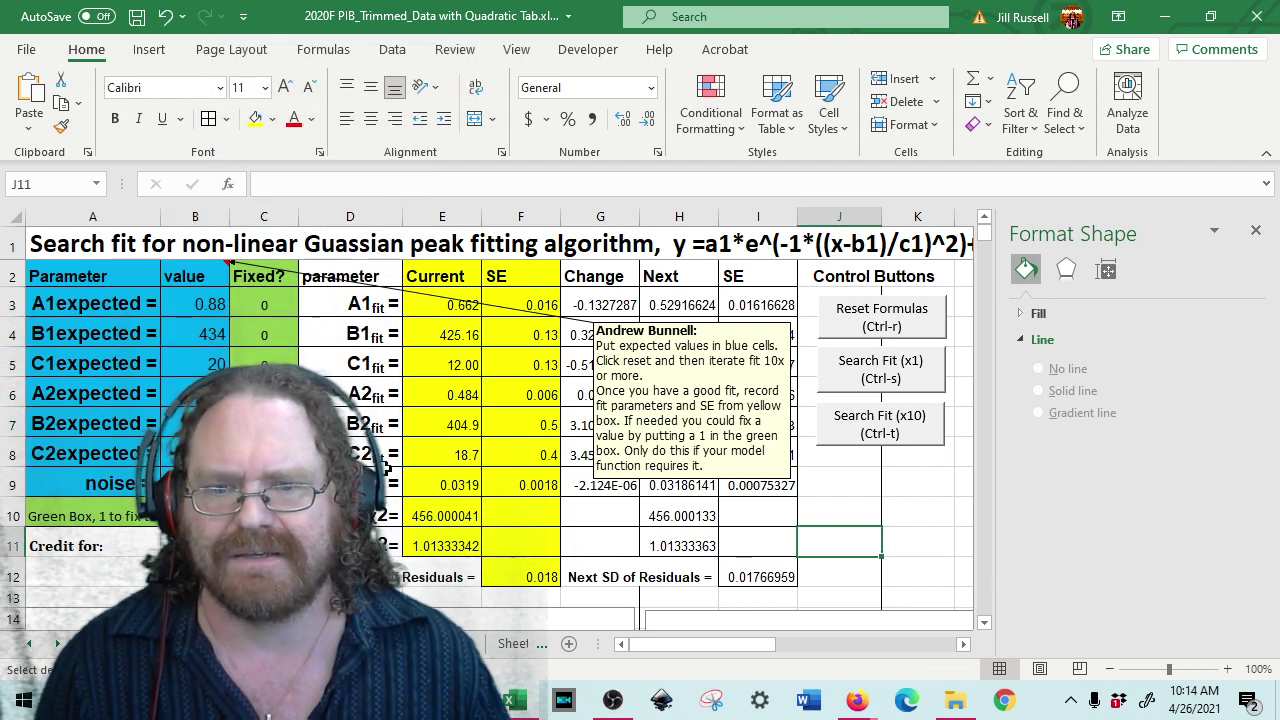
# - Review the current fit chart and reset the fit formulas to use the pasted A2 expected values
pyautogui.scroll(-4, 413, 513)
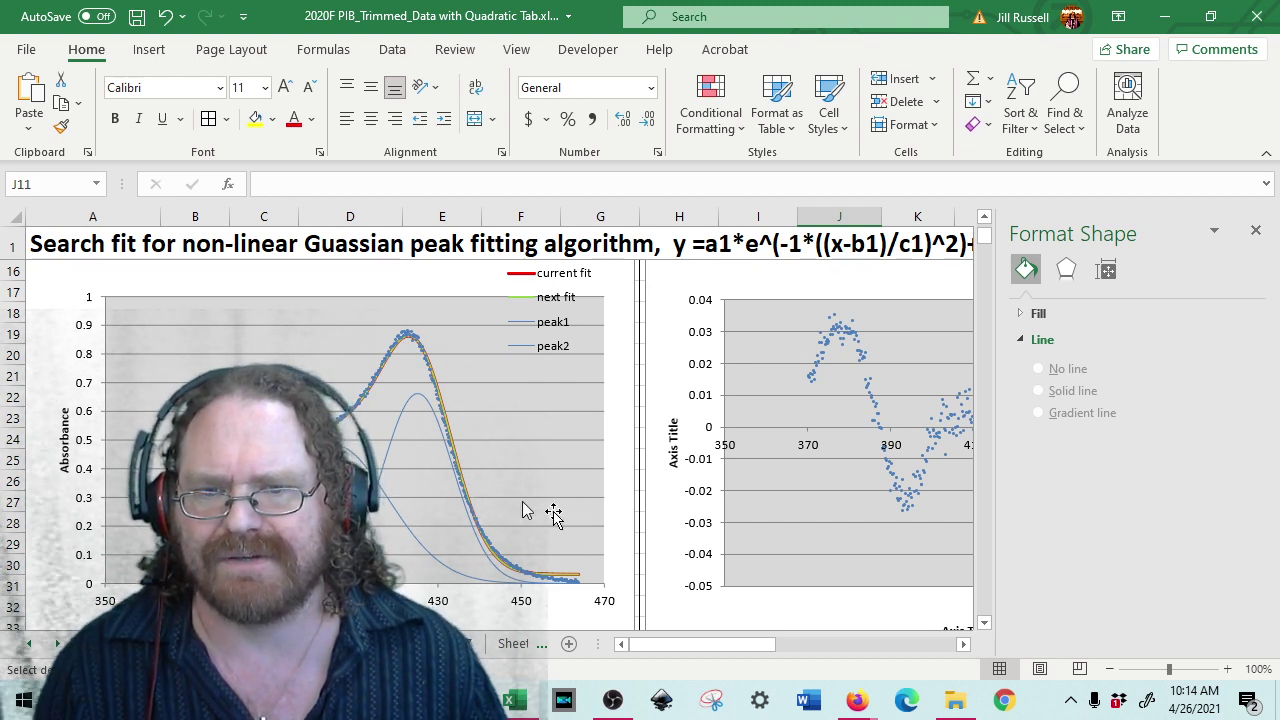
pyautogui.scroll(5, 500, 545)
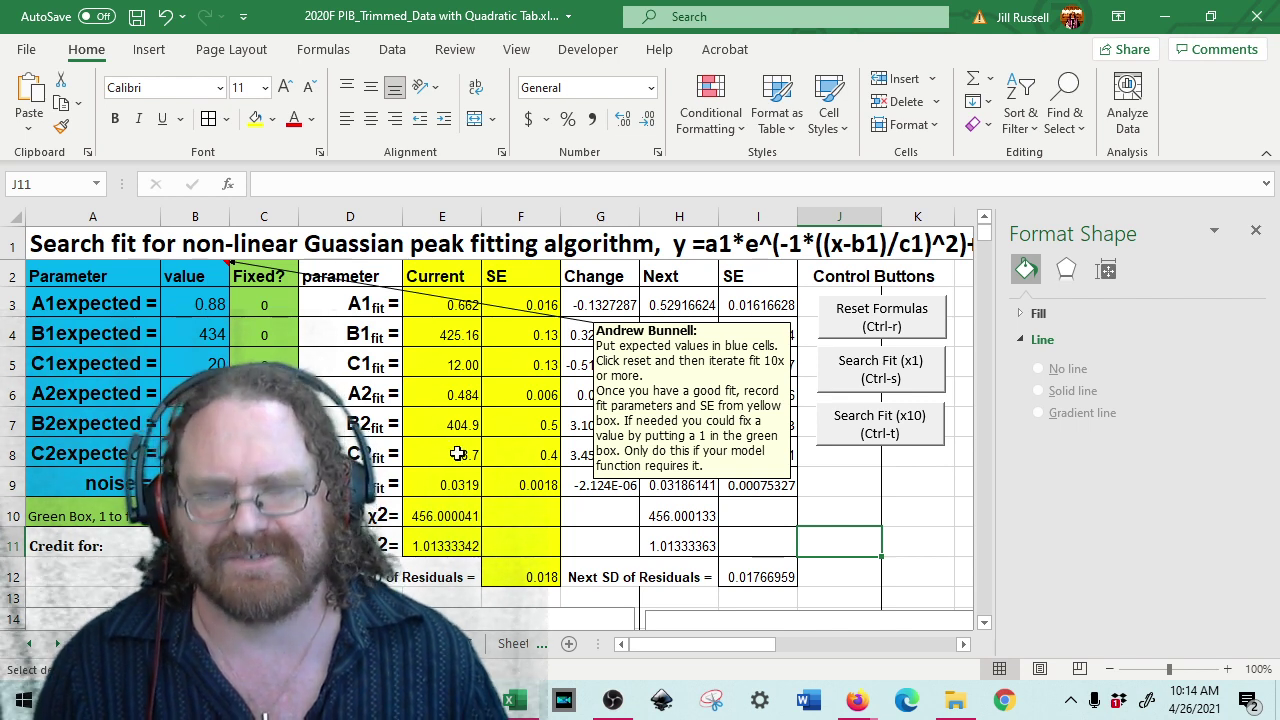
pyautogui.click(895, 317)
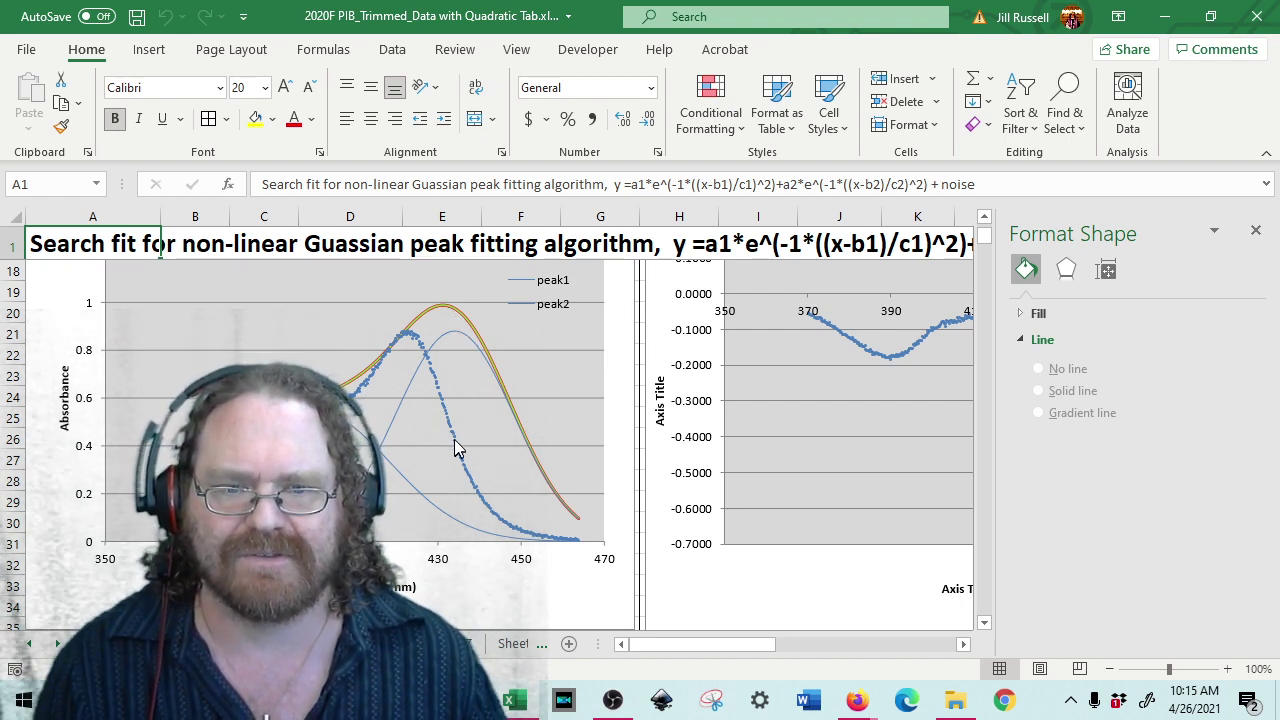
# - Set the B1expected value in cell B4 to 422
pyautogui.scroll(6, 335, 360)
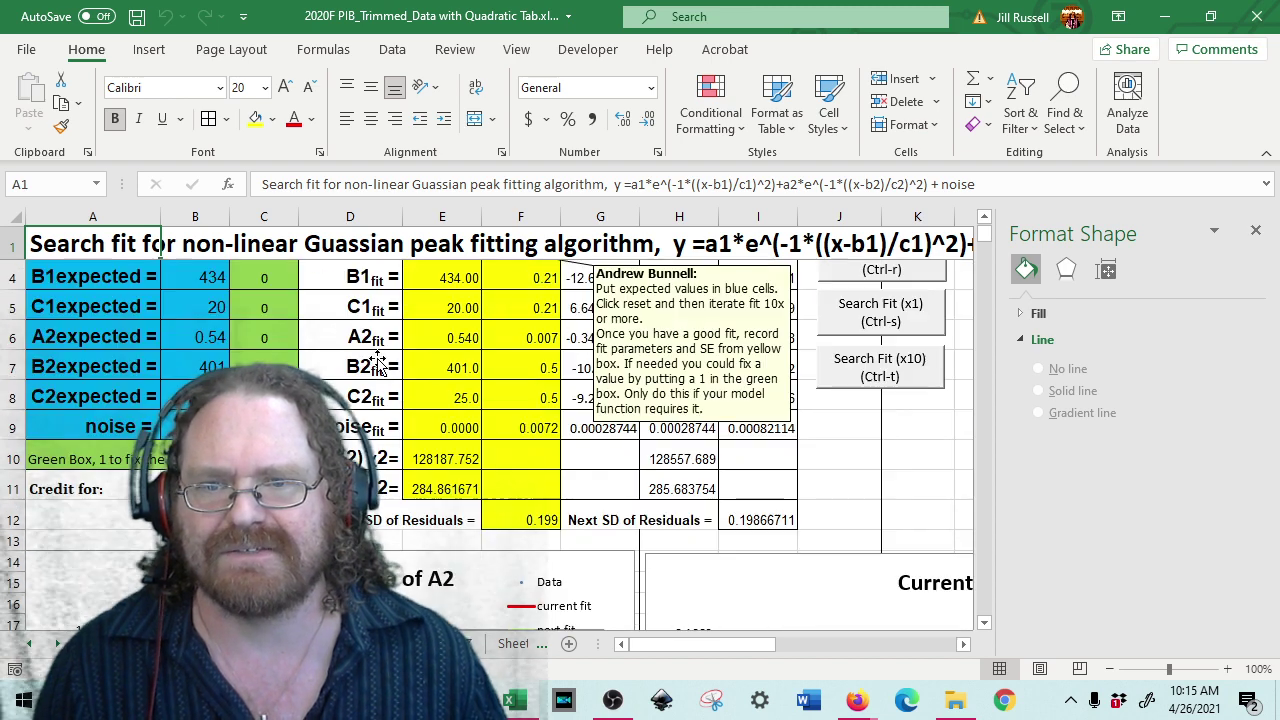
pyautogui.click(216, 336)
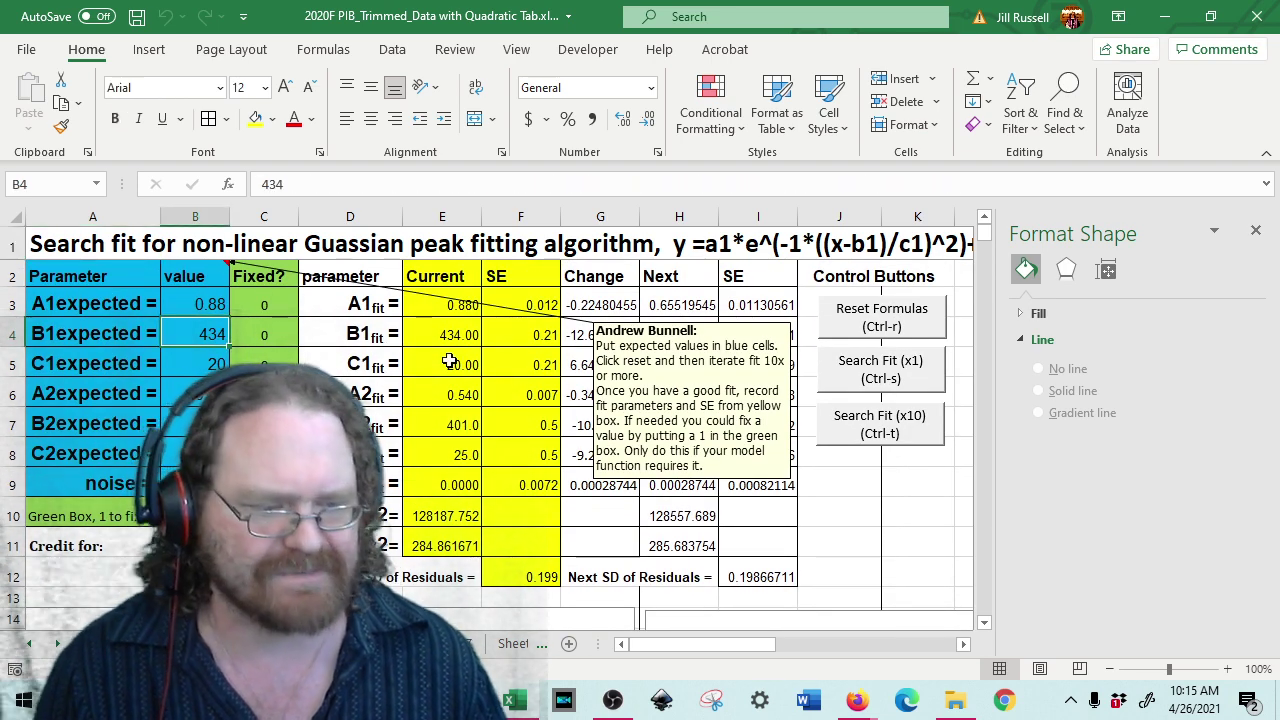
pyautogui.write('42')
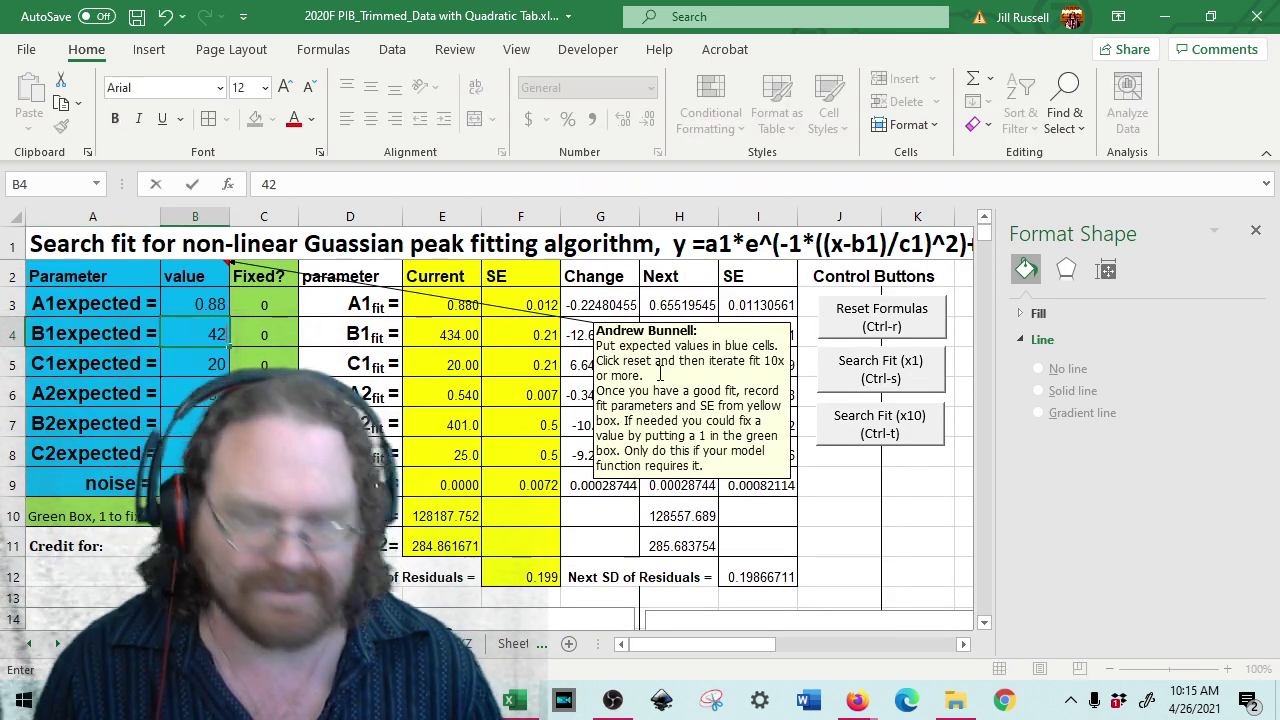
pyautogui.write('2')
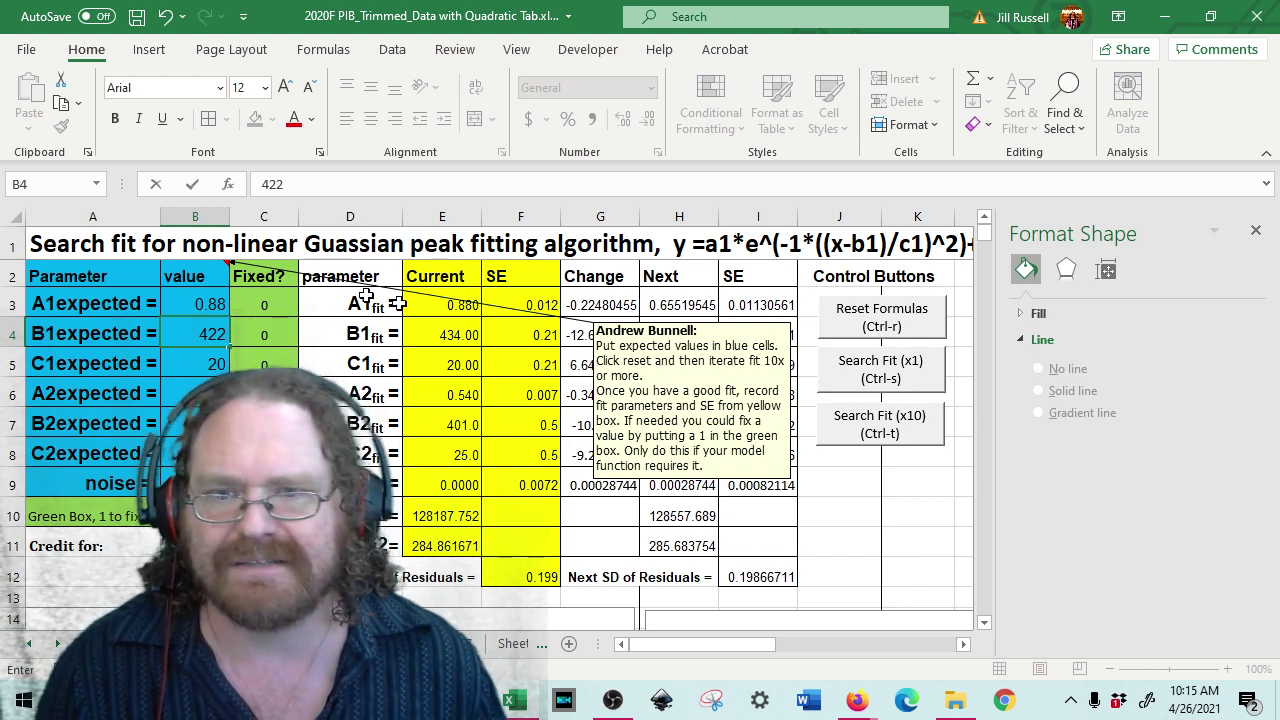
pyautogui.click(212, 305)
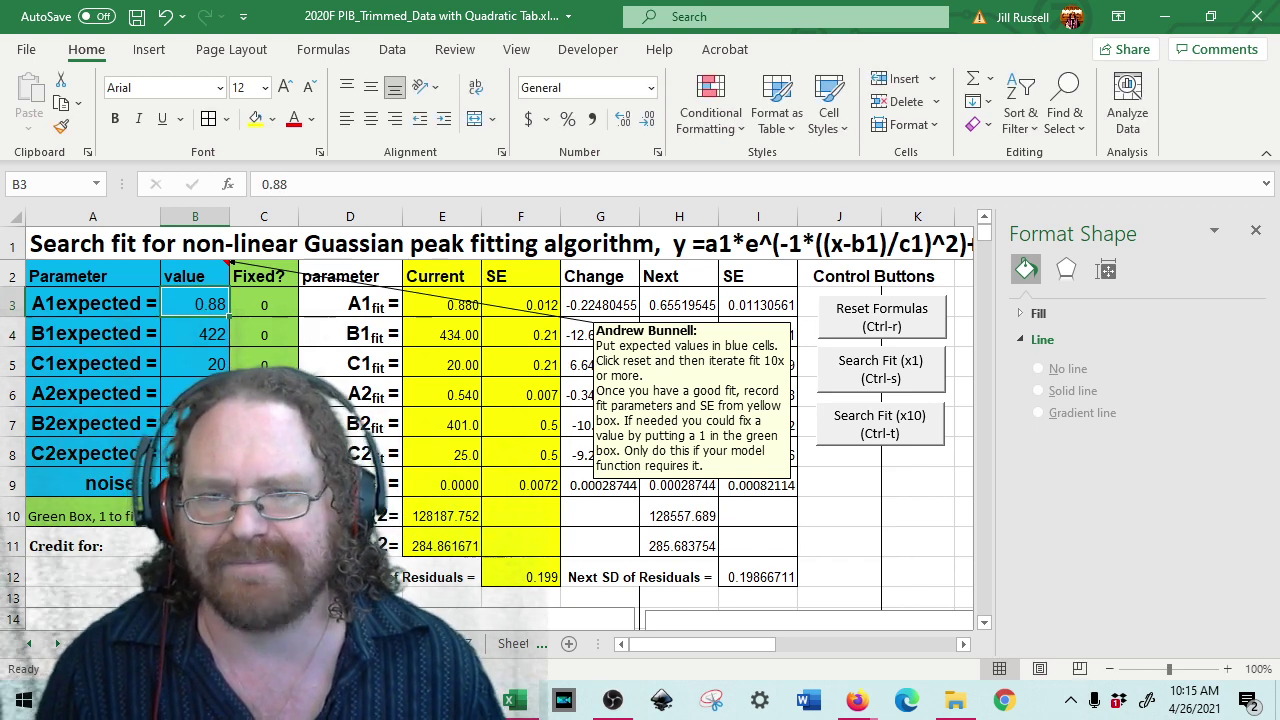
pyautogui.click(195, 423)
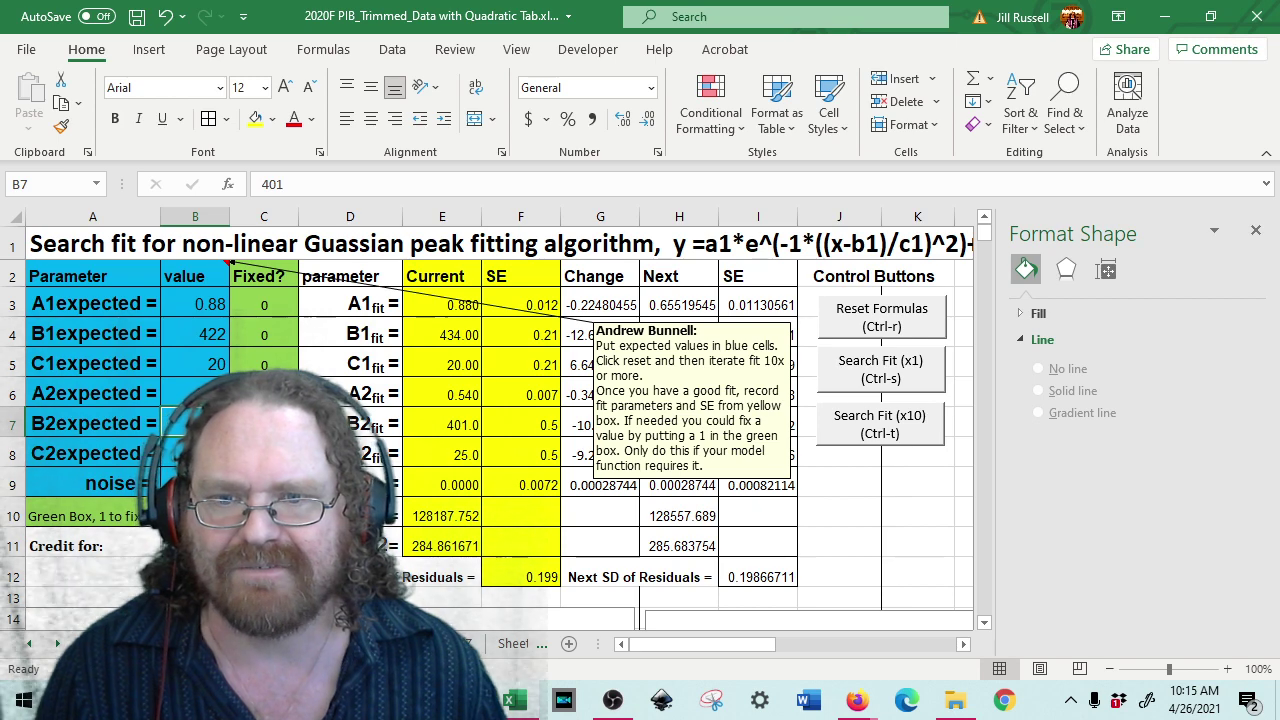
# - Reset the fit formulas with the updated B1expected value and check the fit curve against the A2 data
pyautogui.click(195, 393)
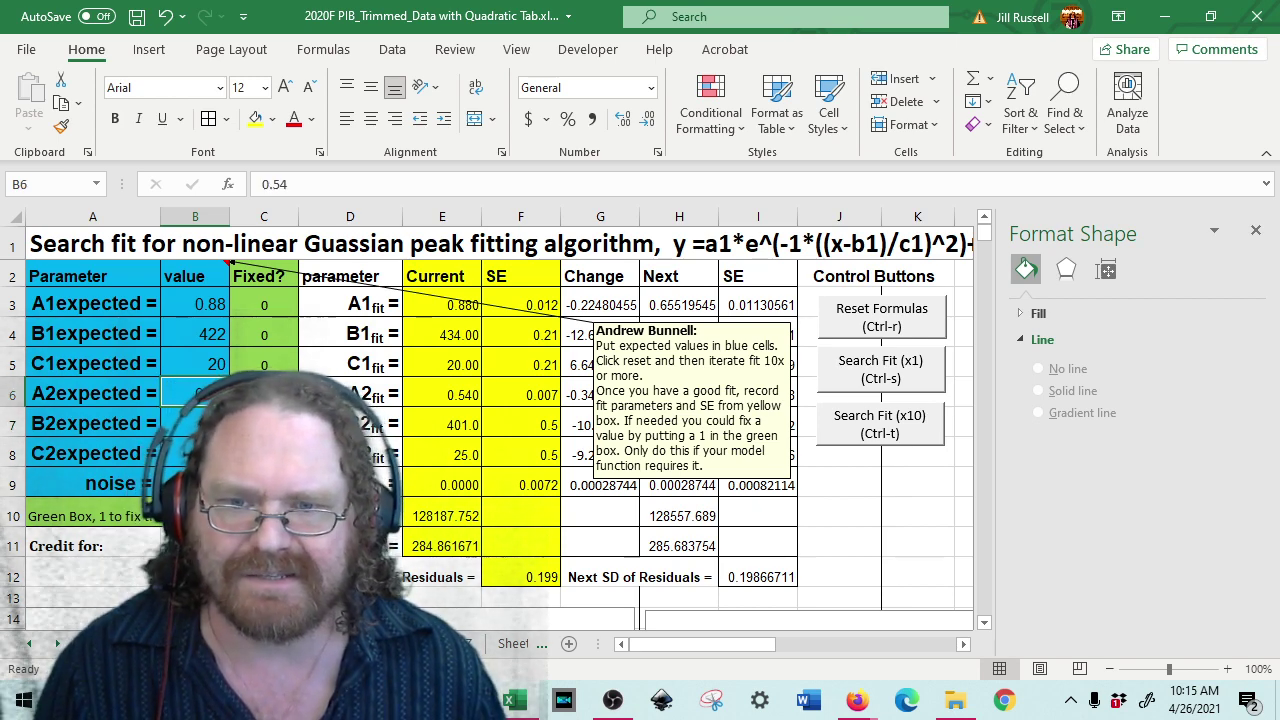
pyautogui.click(873, 326)
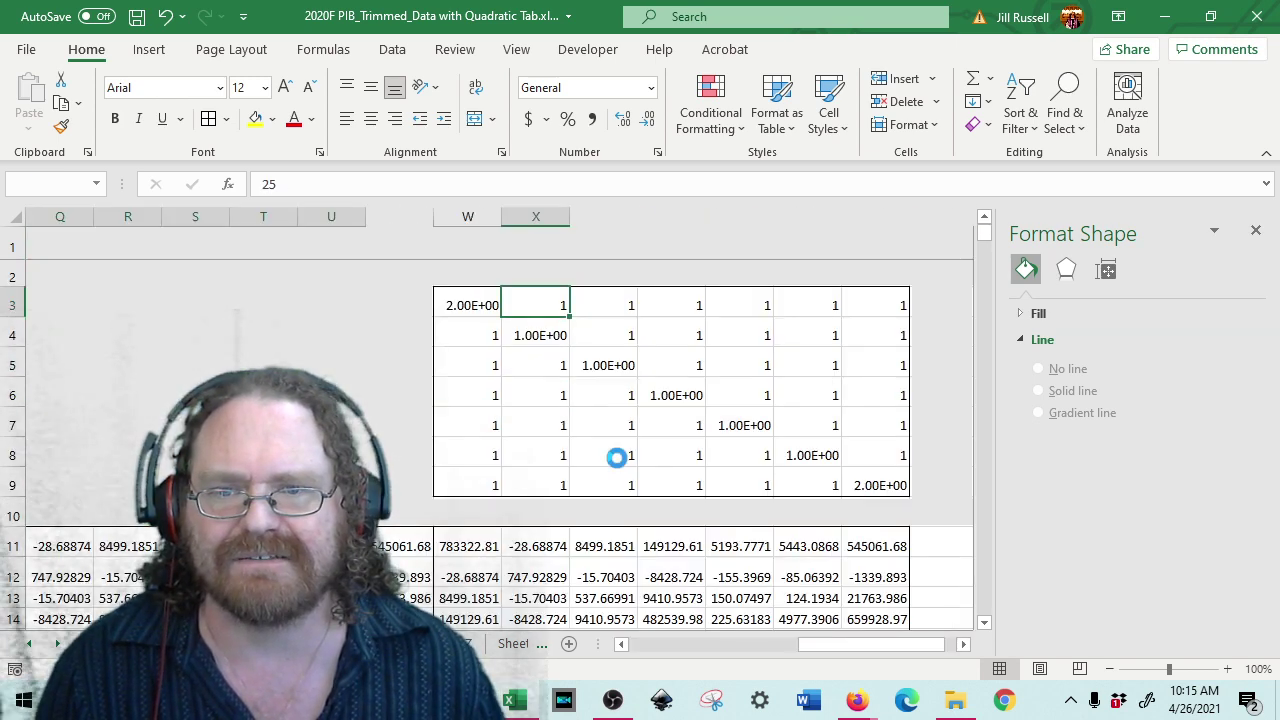
pyautogui.scroll(5, 391, 441)
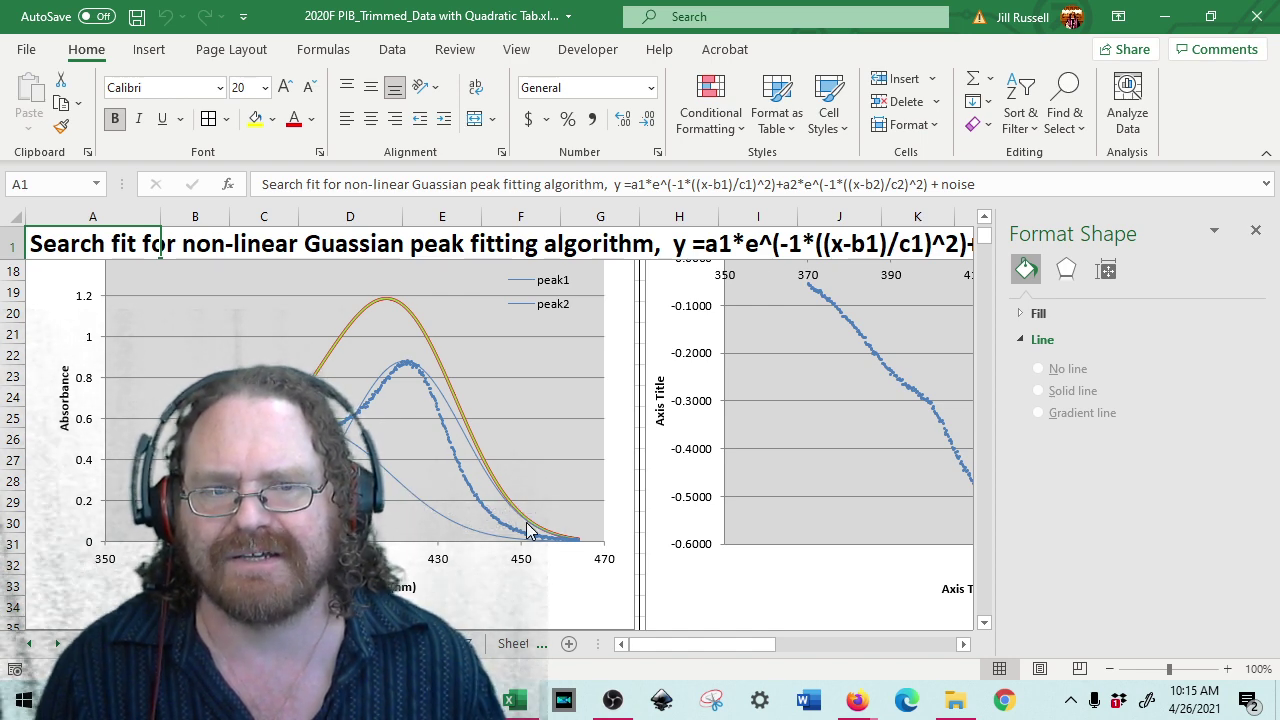
# - Set C1expected to 10 and C2expected to 15, reset the fit formulas and check the absorbance chart
pyautogui.scroll(5, 530, 530)
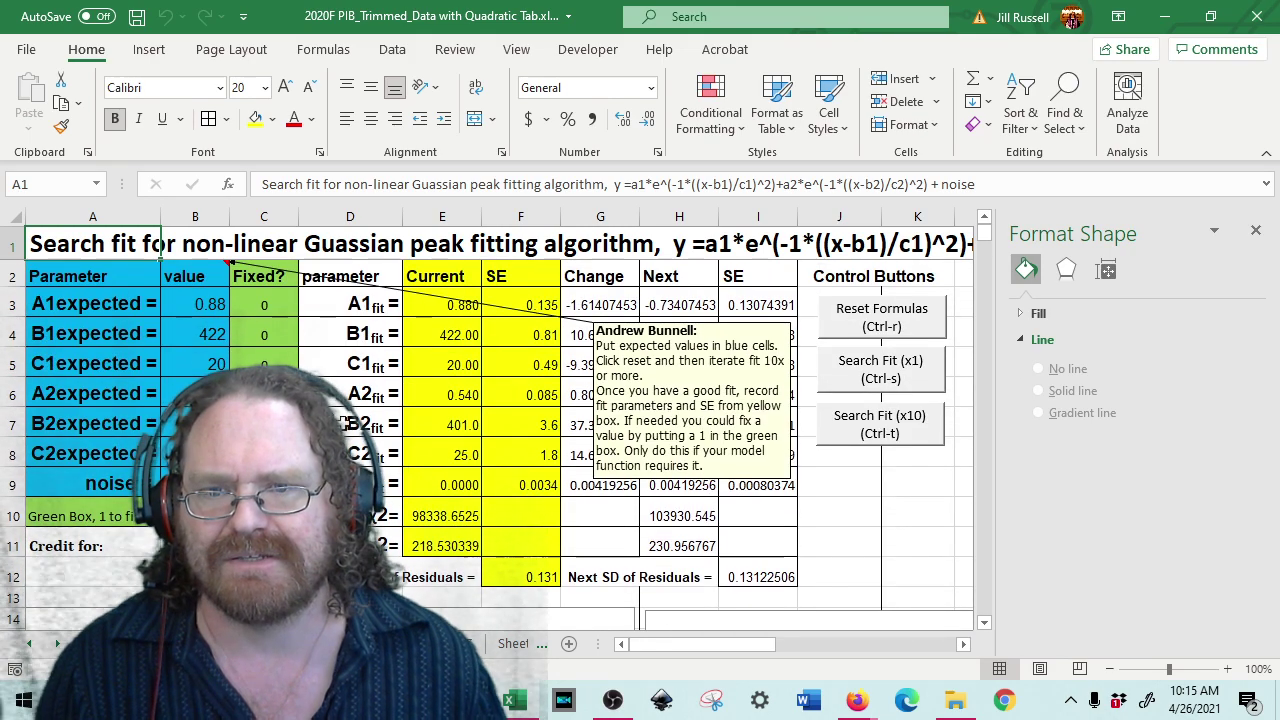
pyautogui.click(205, 361)
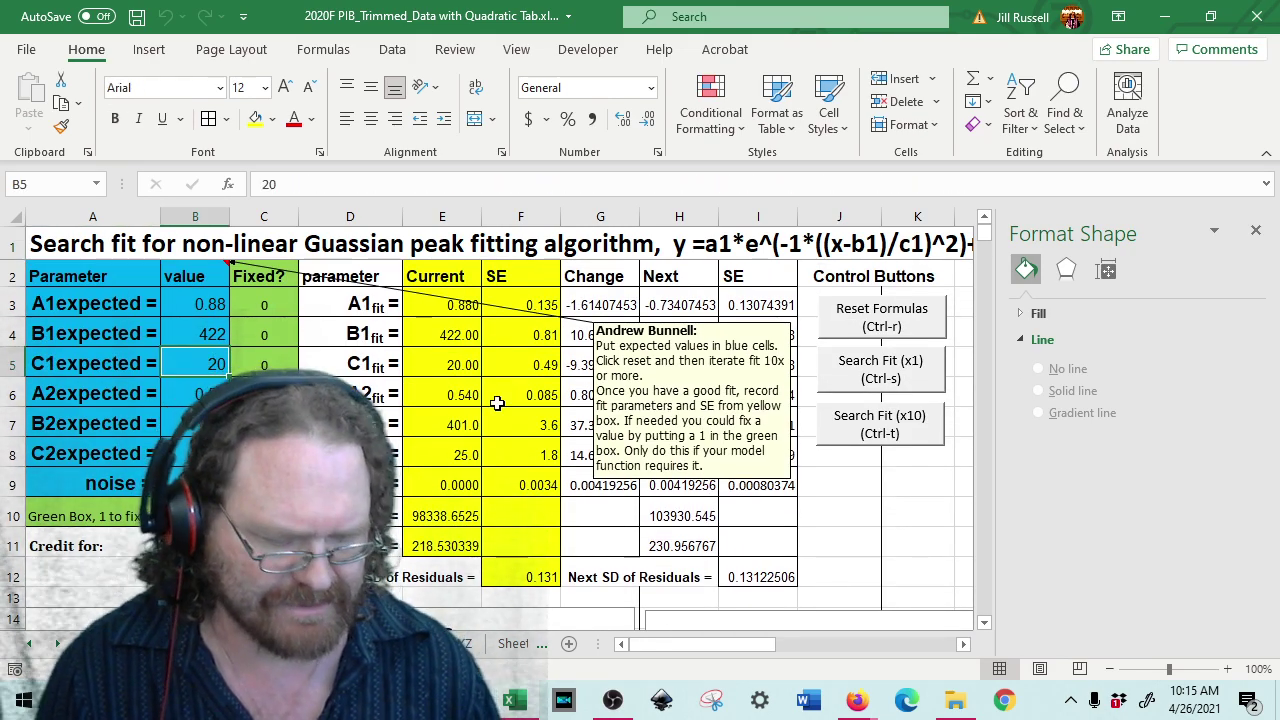
pyautogui.write('10')
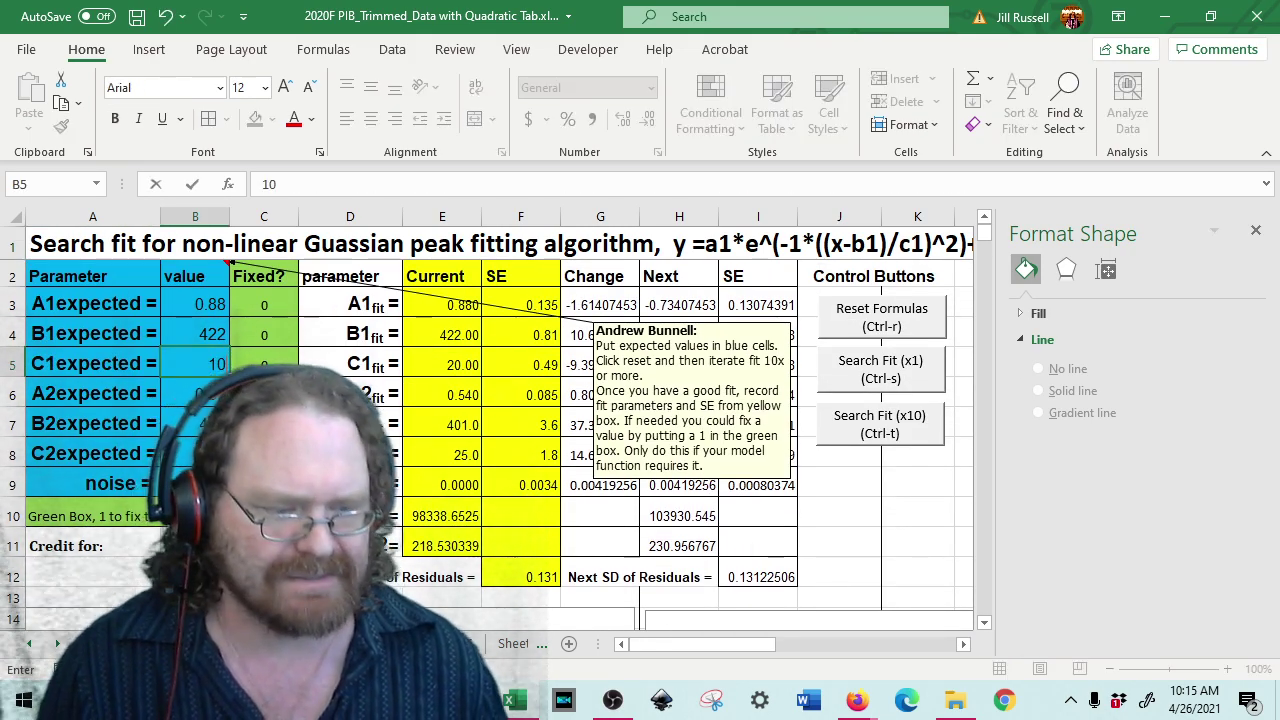
pyautogui.click(195, 454)
pyautogui.write('15')
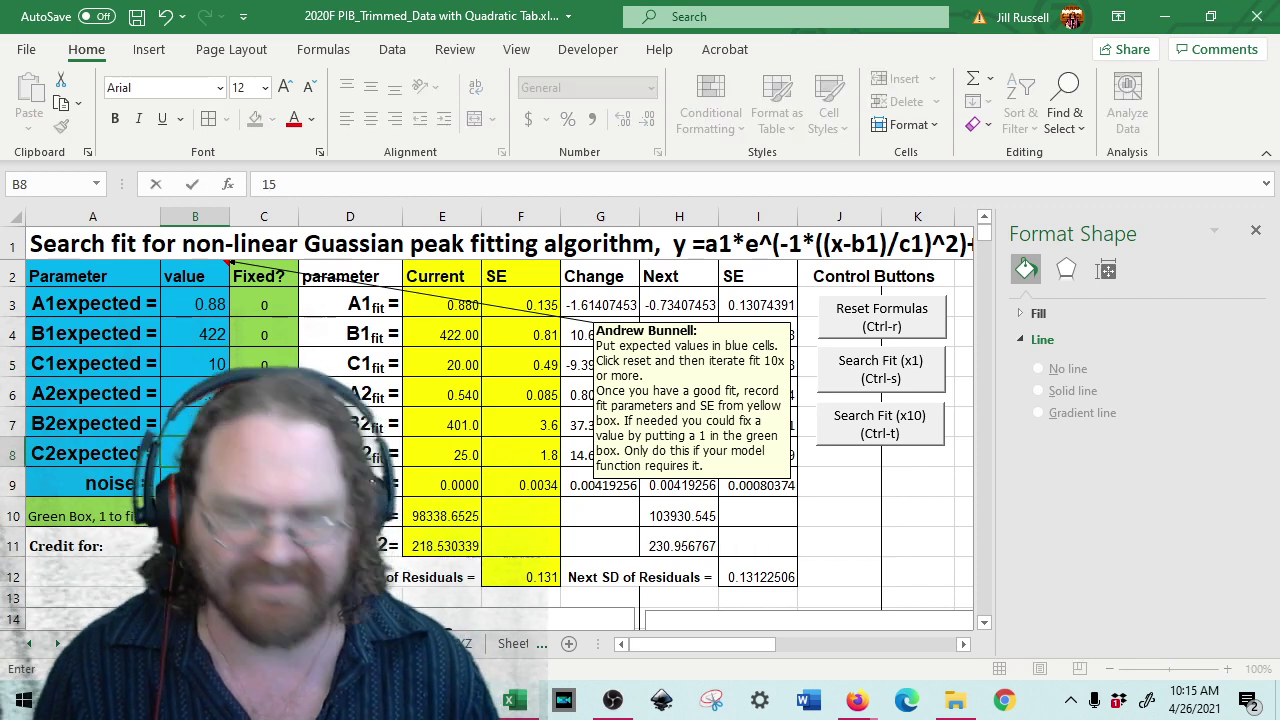
pyautogui.click(195, 424)
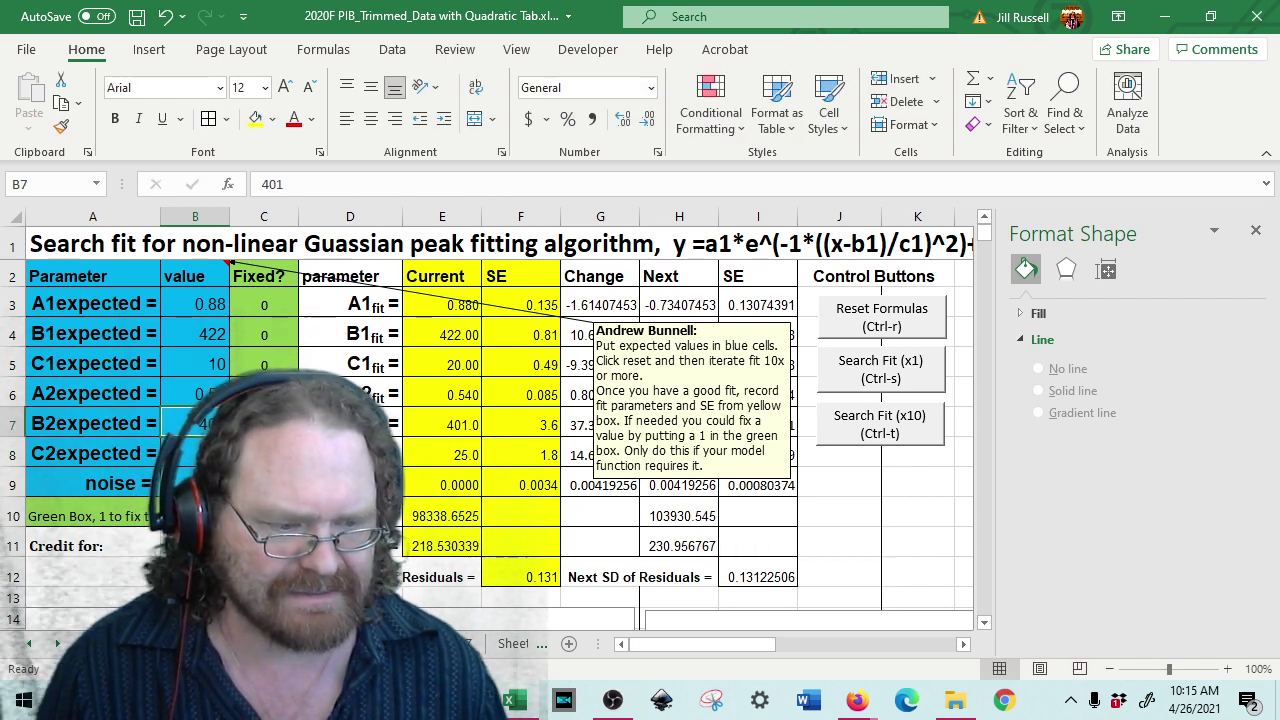
pyautogui.click(862, 320)
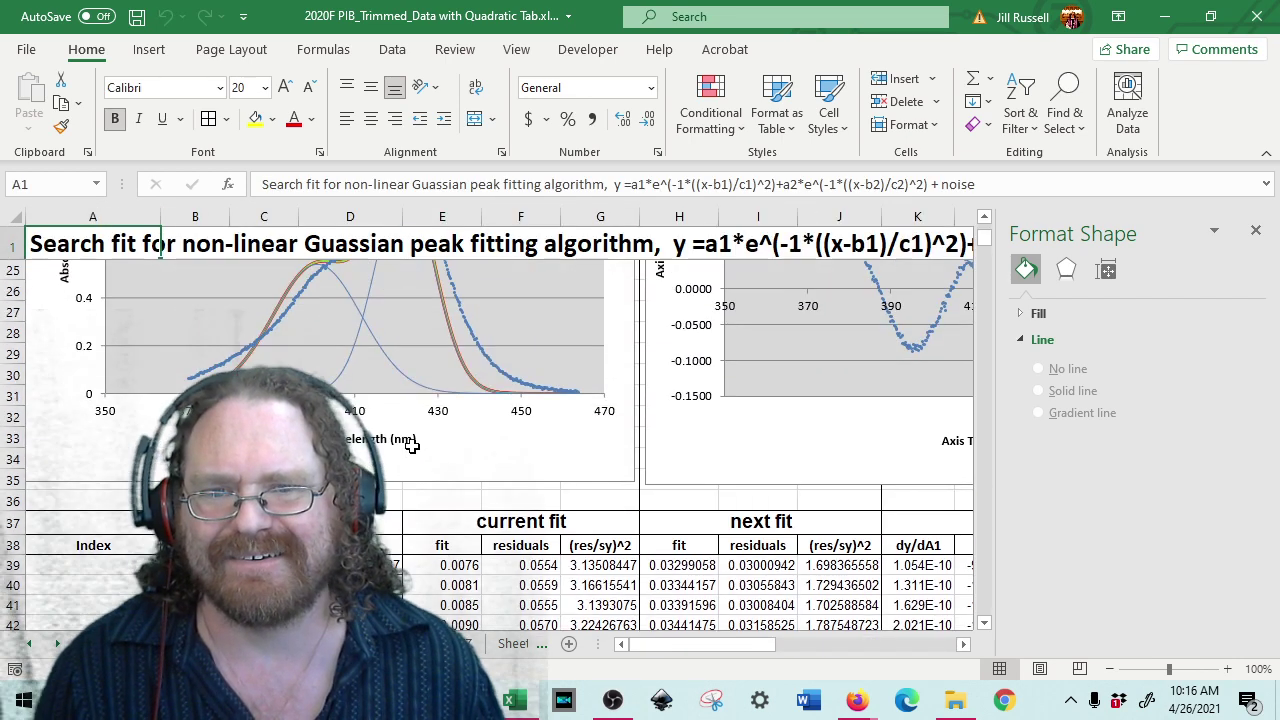
pyautogui.scroll(2, 411, 446)
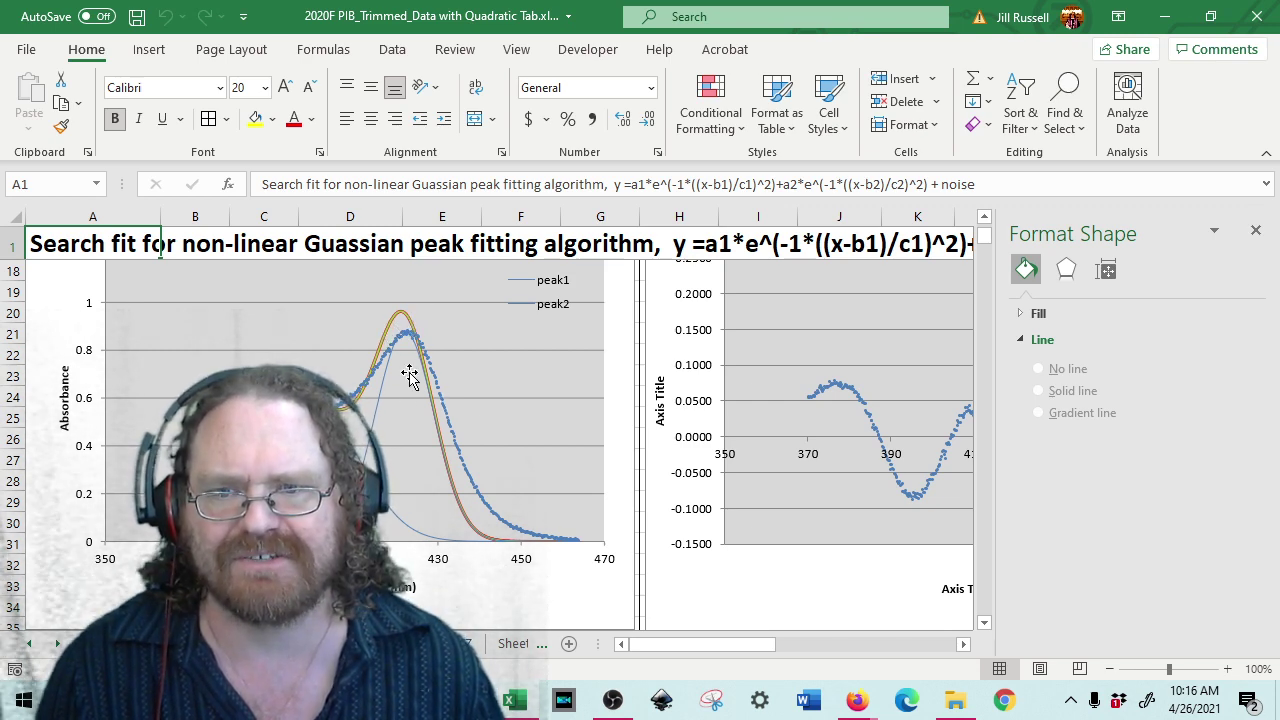
# - Set A1expected in cell B3 to 0.7, reset the fit formulas and compare the curve with the data
pyautogui.scroll(5, 400, 398)
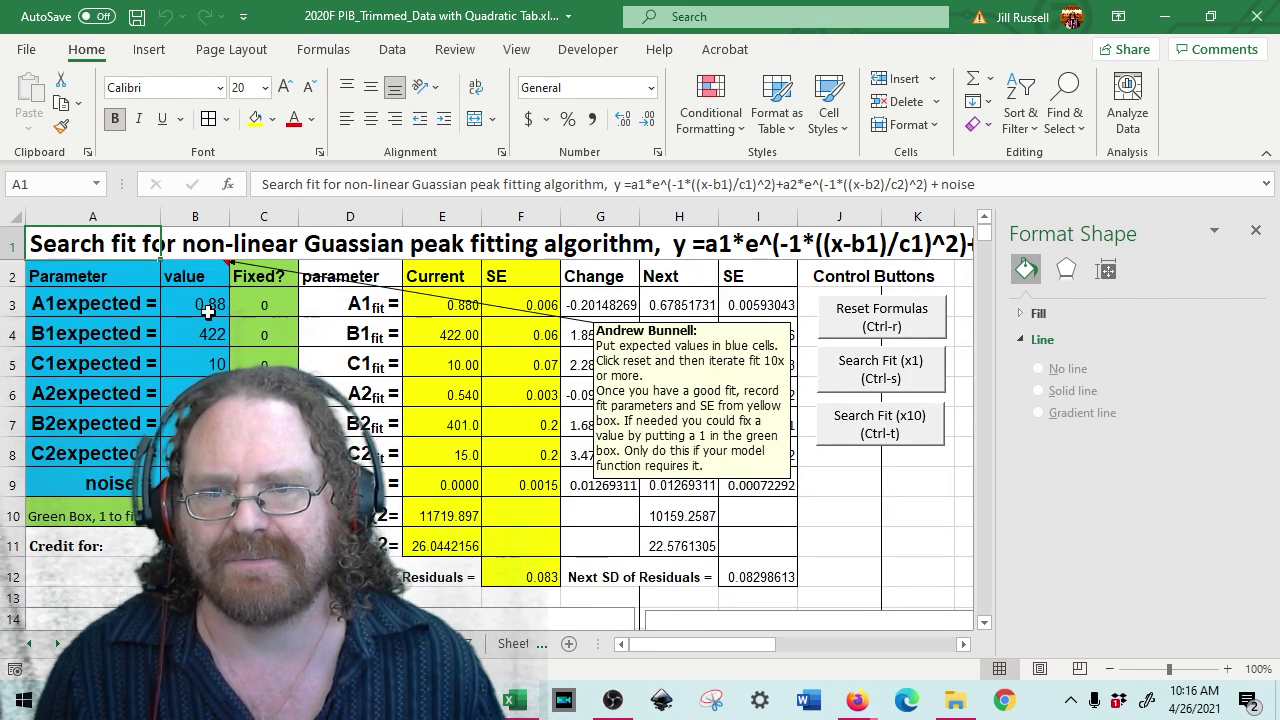
pyautogui.click(208, 304)
pyautogui.press('BackSpace')
pyautogui.press('Return')
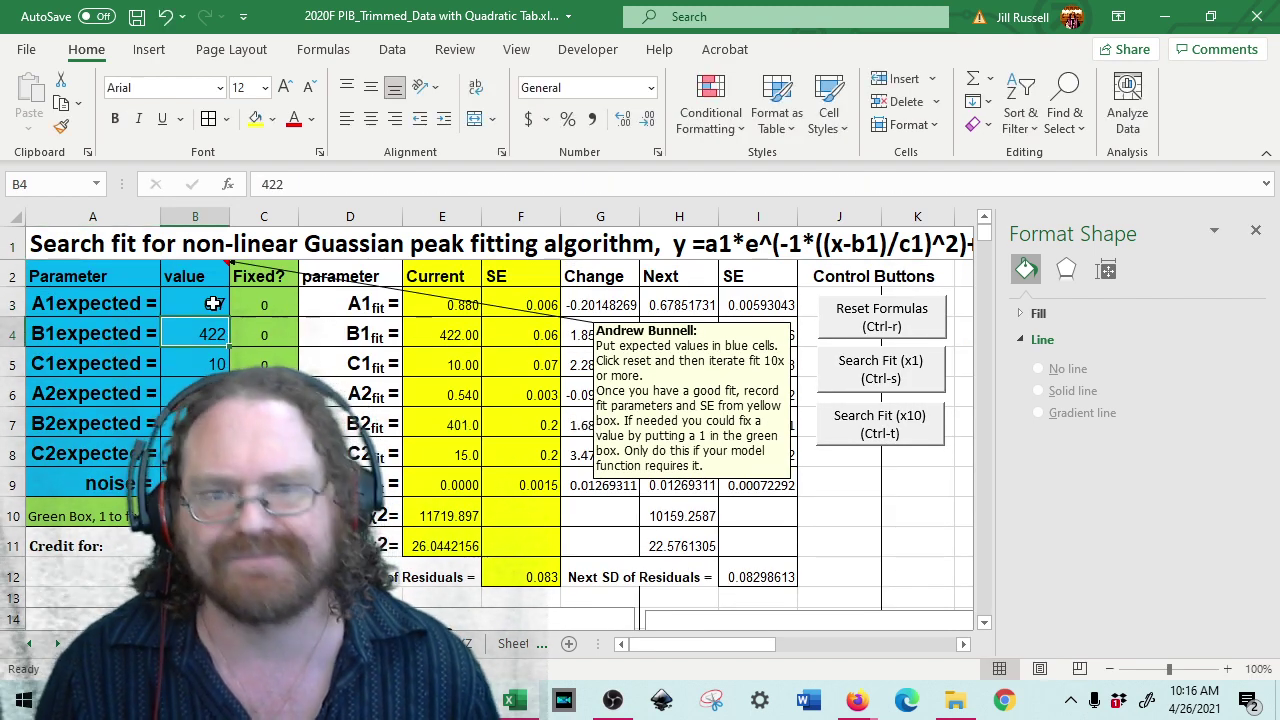
pyautogui.click(881, 308)
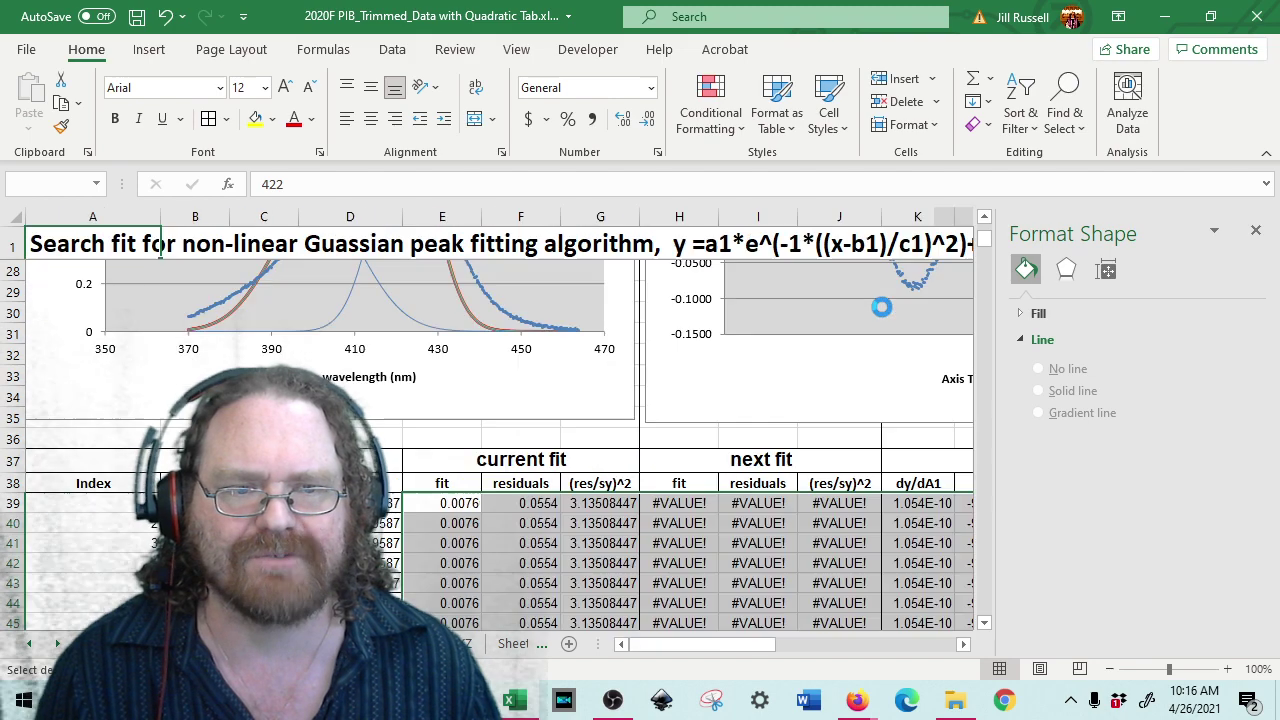
pyautogui.scroll(3, 590, 420)
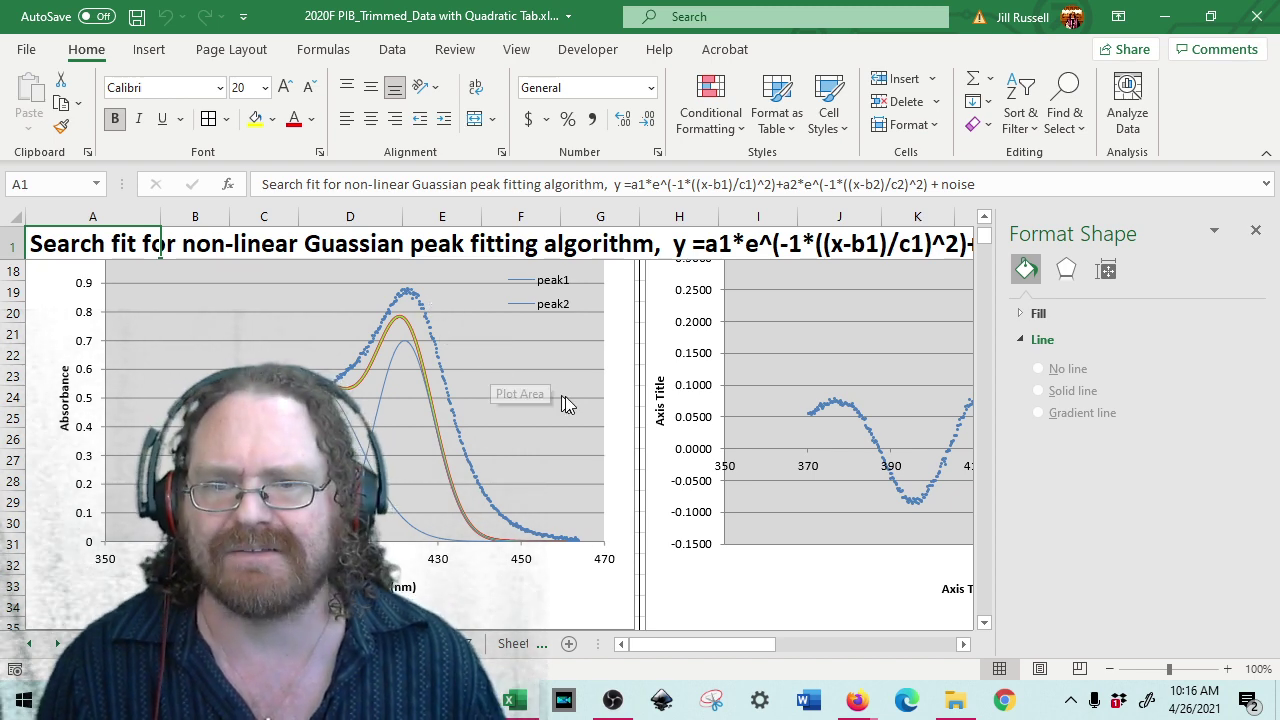
# - Run the ten-iteration search fit twice, checking the Absorbance of A2 chart after each run
pyautogui.scroll(6, 570, 405)
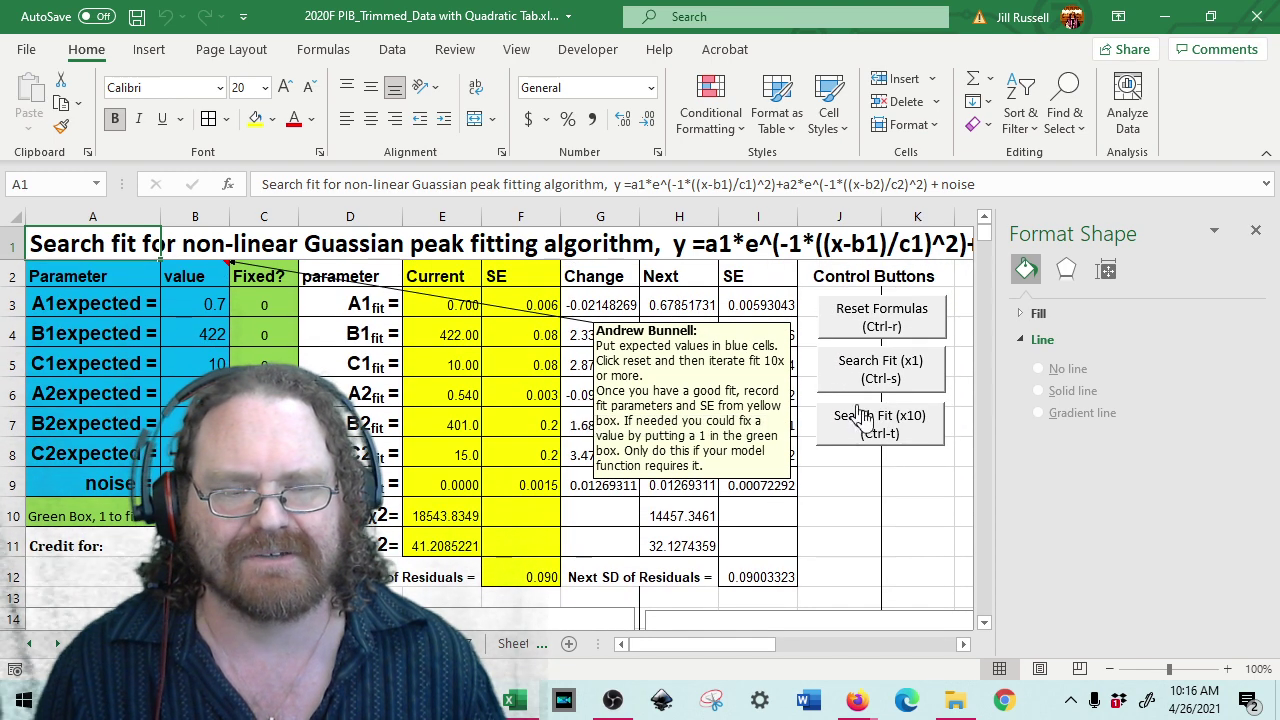
pyautogui.click(889, 436)
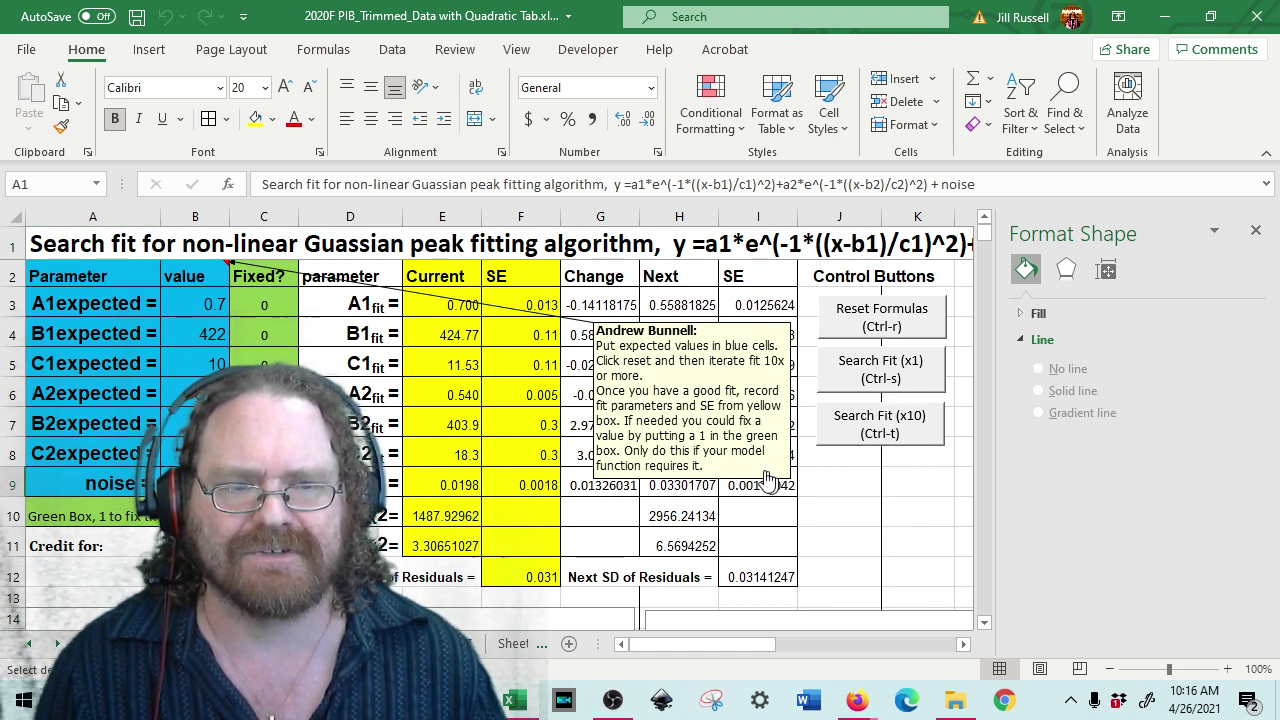
pyautogui.scroll(-5, 527, 485)
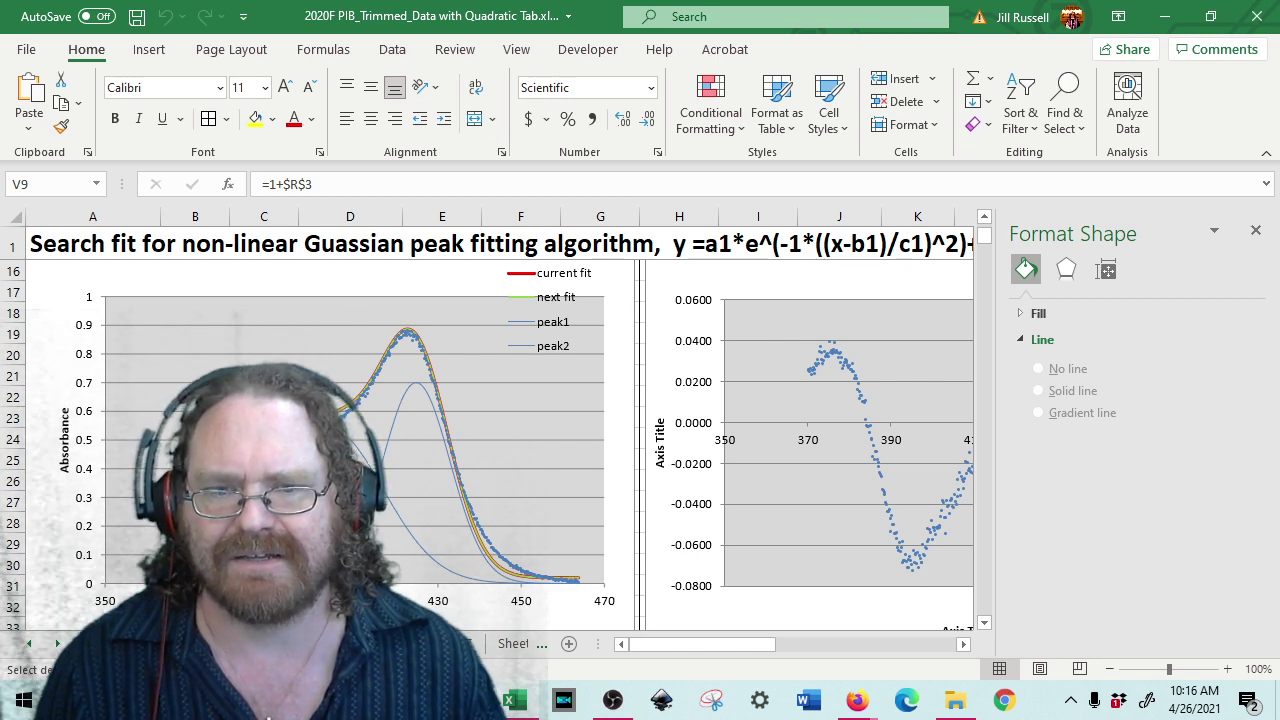
pyautogui.scroll(5, 694, 510)
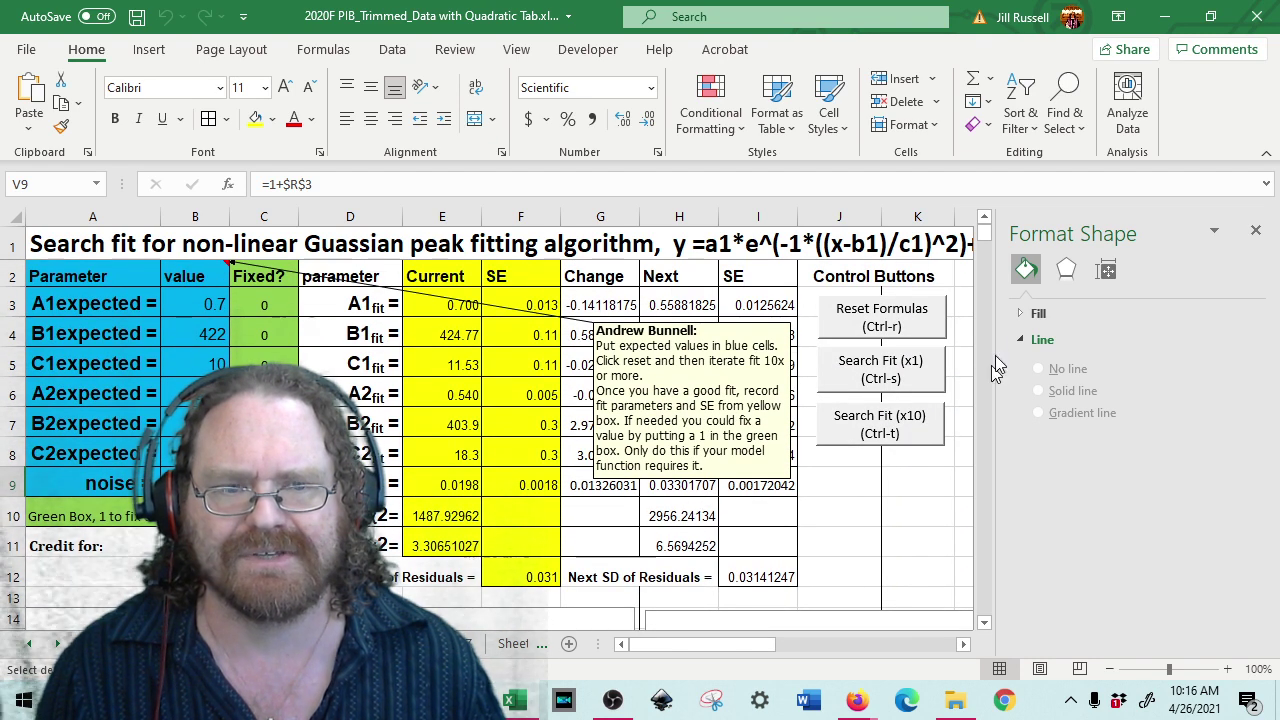
pyautogui.click(907, 418)
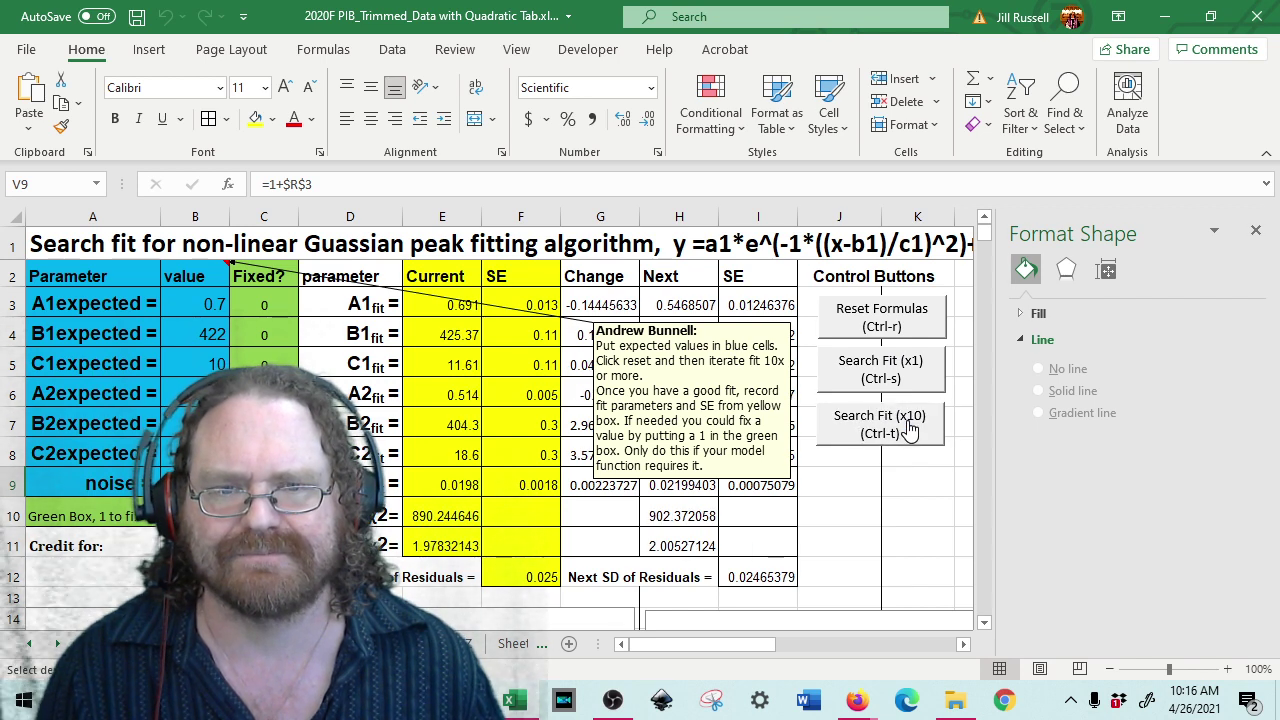
pyautogui.scroll(-10, 426, 452)
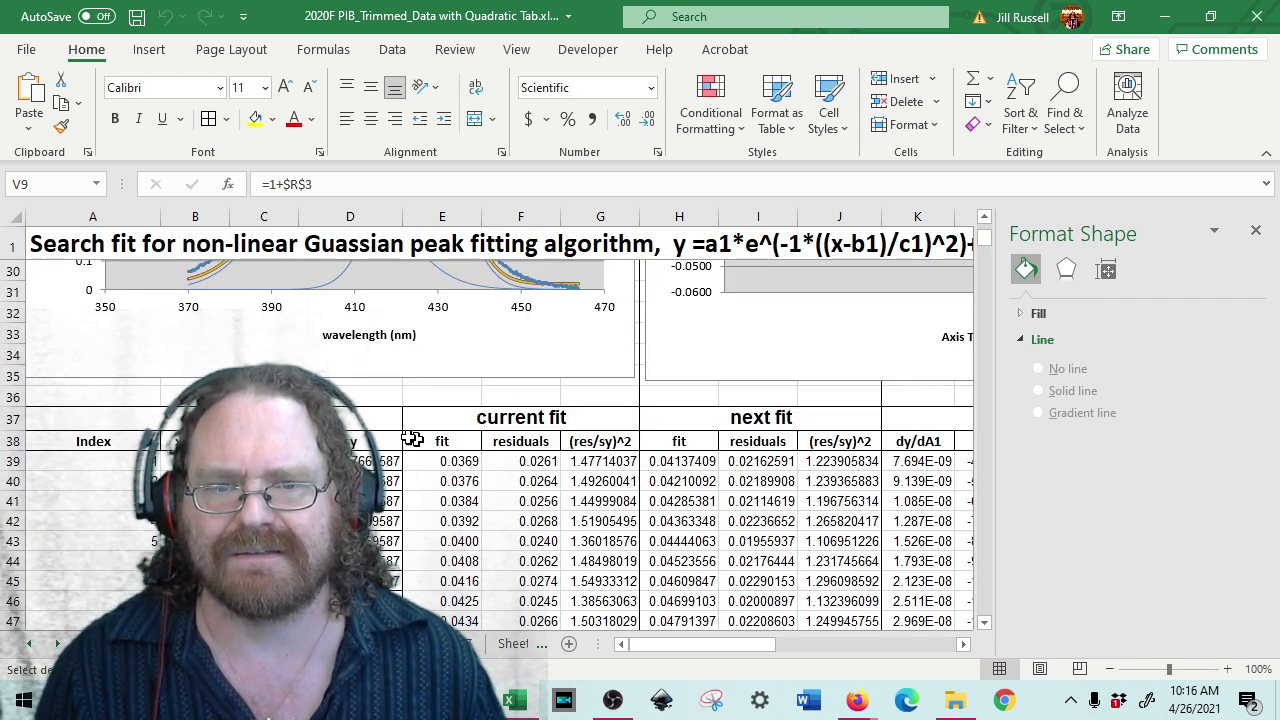
pyautogui.scroll(6, 426, 452)
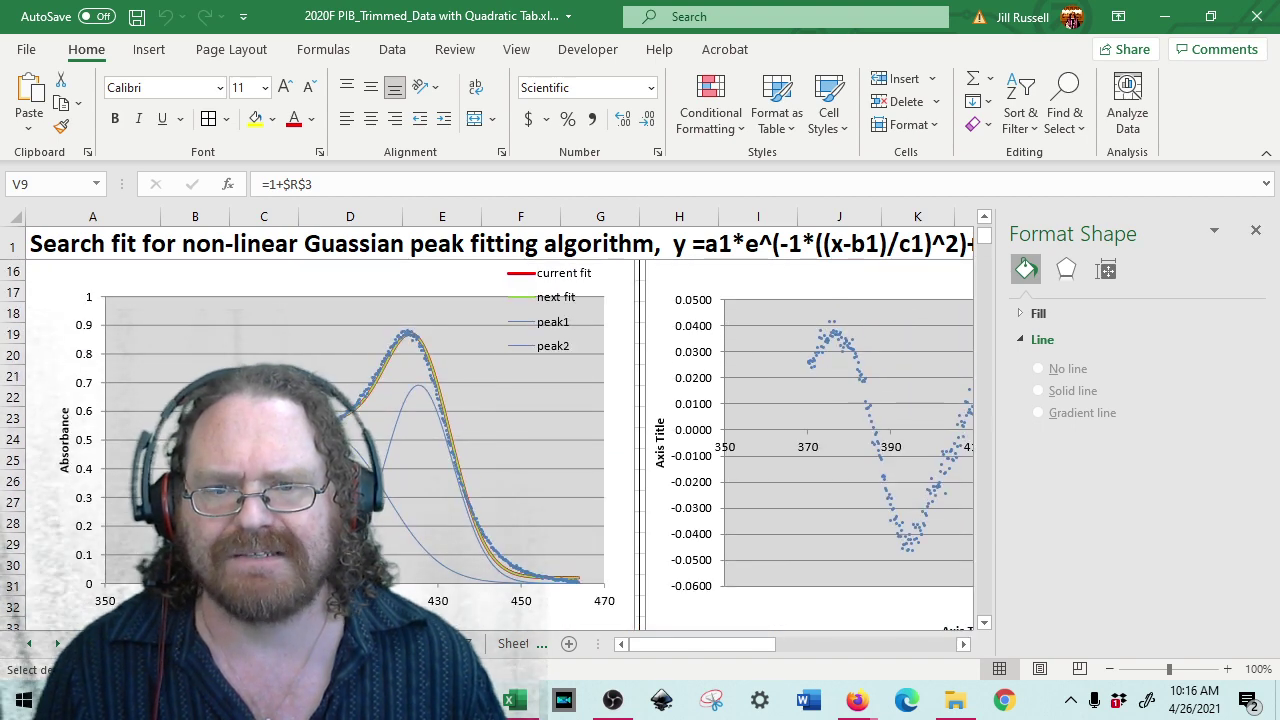
pyautogui.scroll(5, 592, 555)
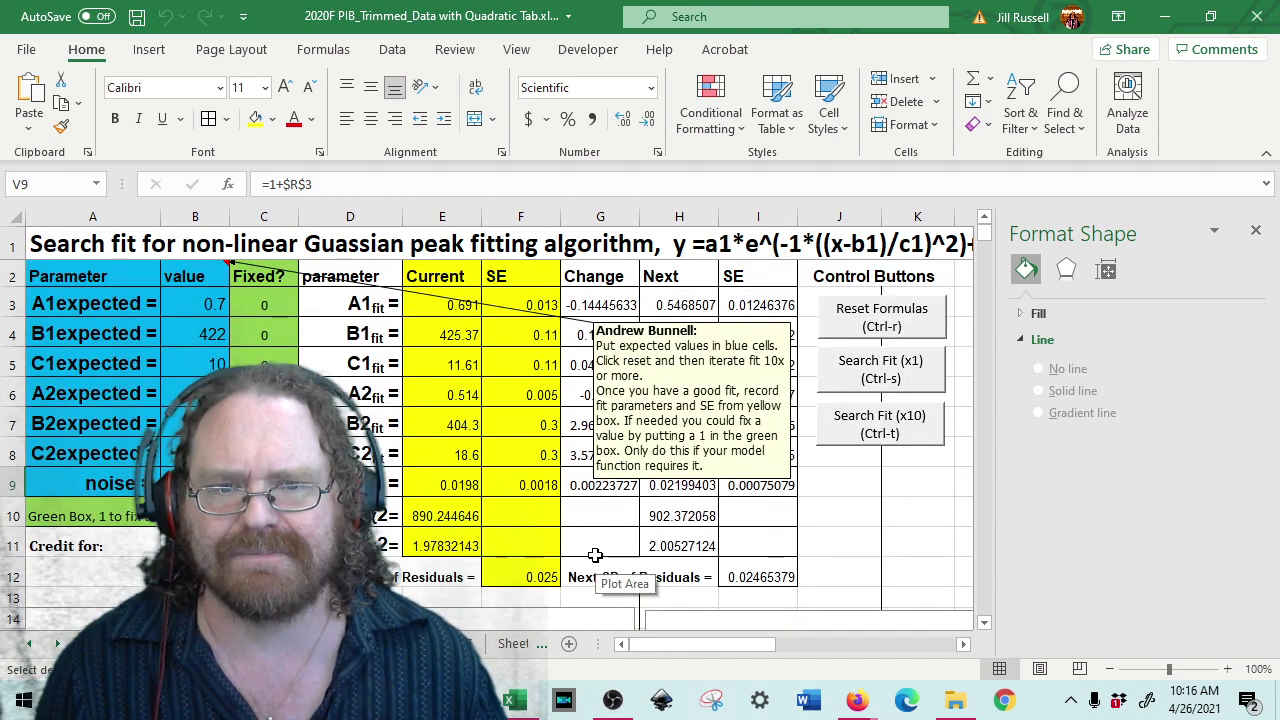
# - Copy the current SD of residuals from F12, paste it as a value into D39 and fill it down the sy column
pyautogui.click(528, 572)
pyautogui.scroll(-9, 472, 553)
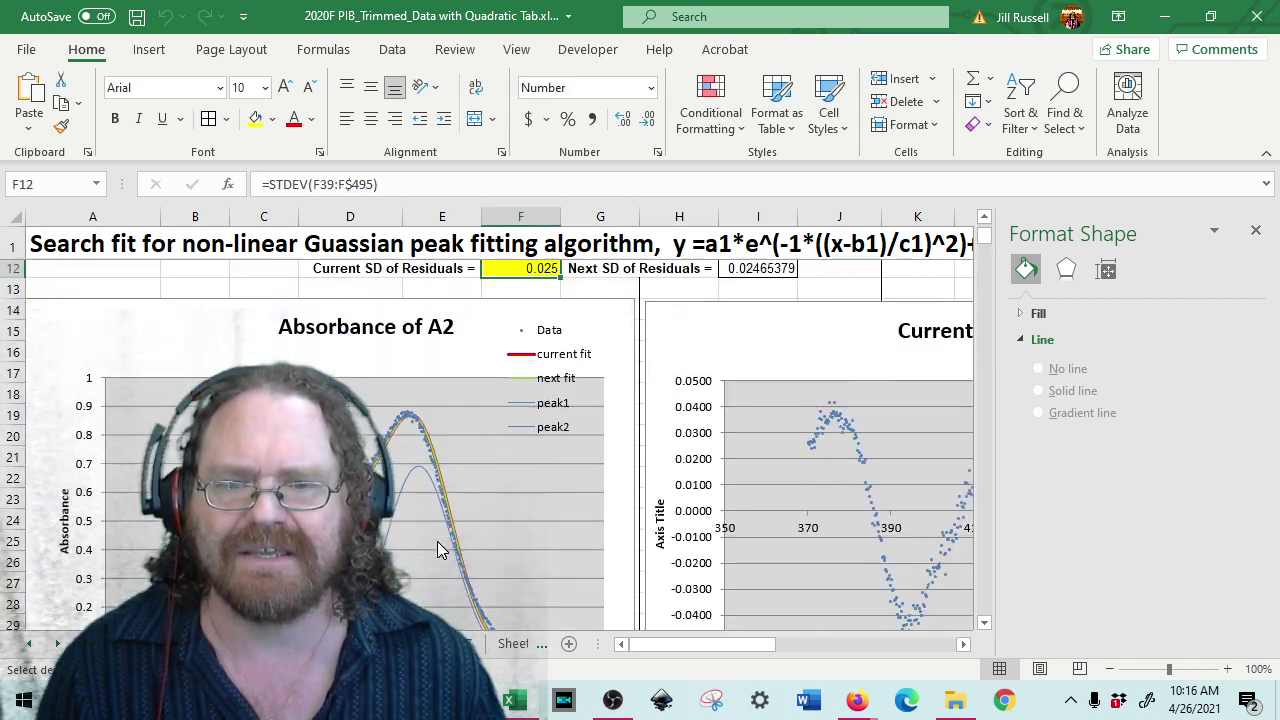
pyautogui.click(385, 462)
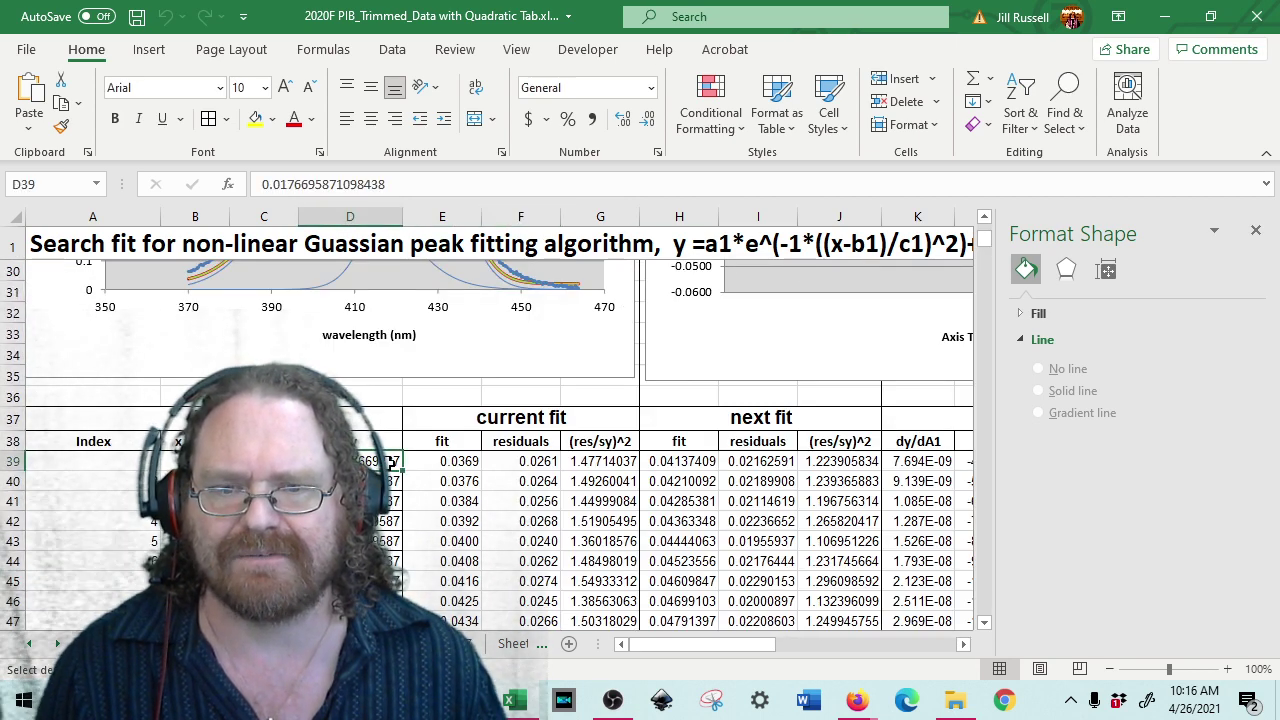
pyautogui.rightClick(387, 462)
pyautogui.click(468, 220)
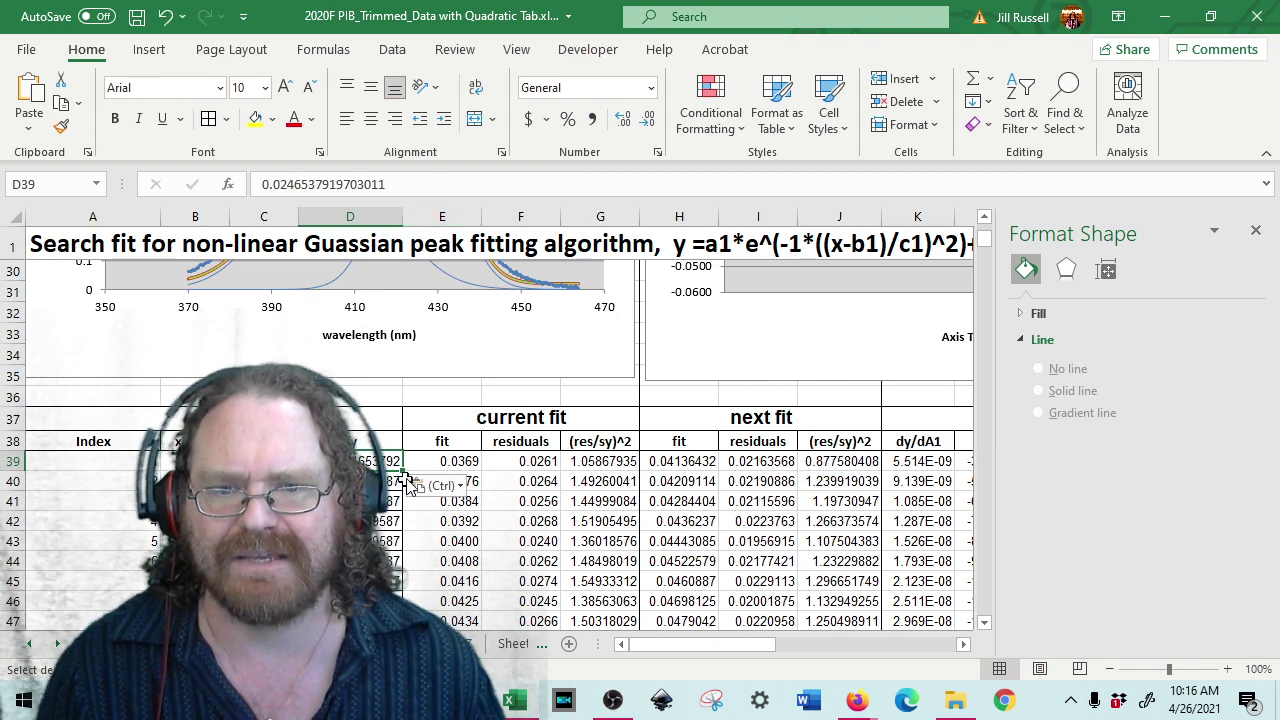
pyautogui.hotkey('ctrl', 'd')
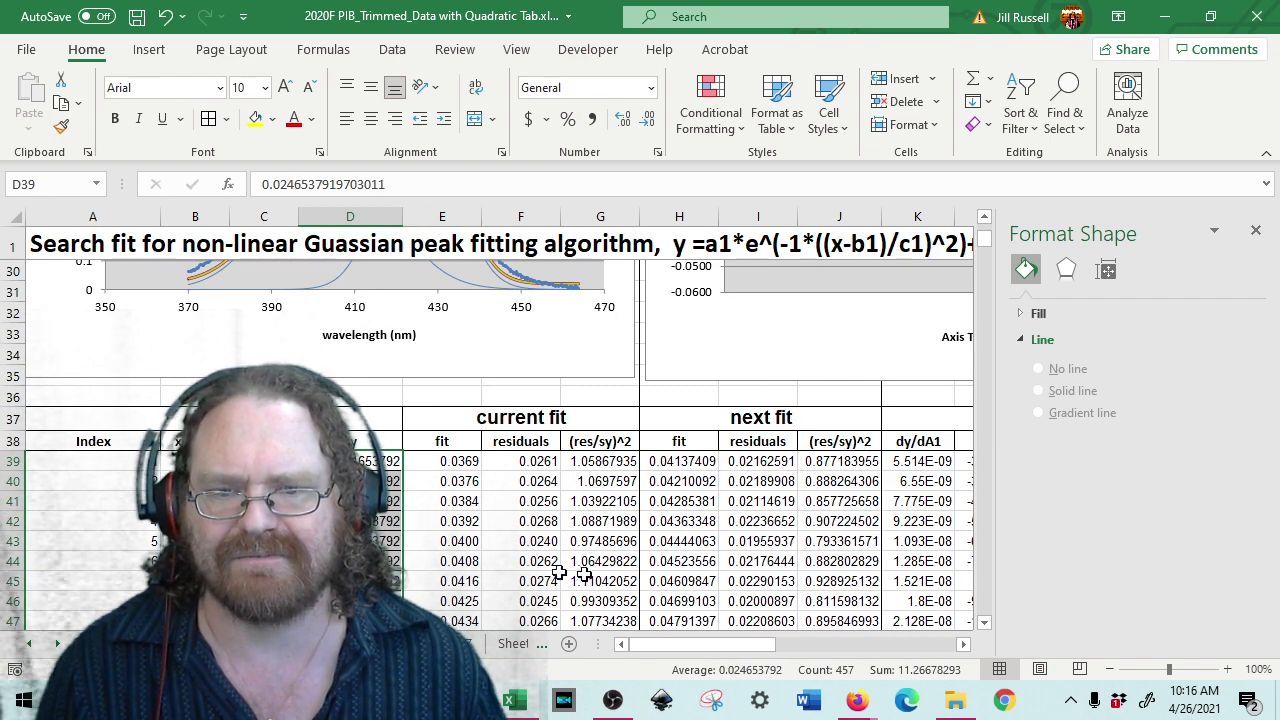
# - Check the decimal places of the A1fit and B1fit values against their standard errors and inspect the current SD of residuals
pyautogui.scroll(10, 590, 570)
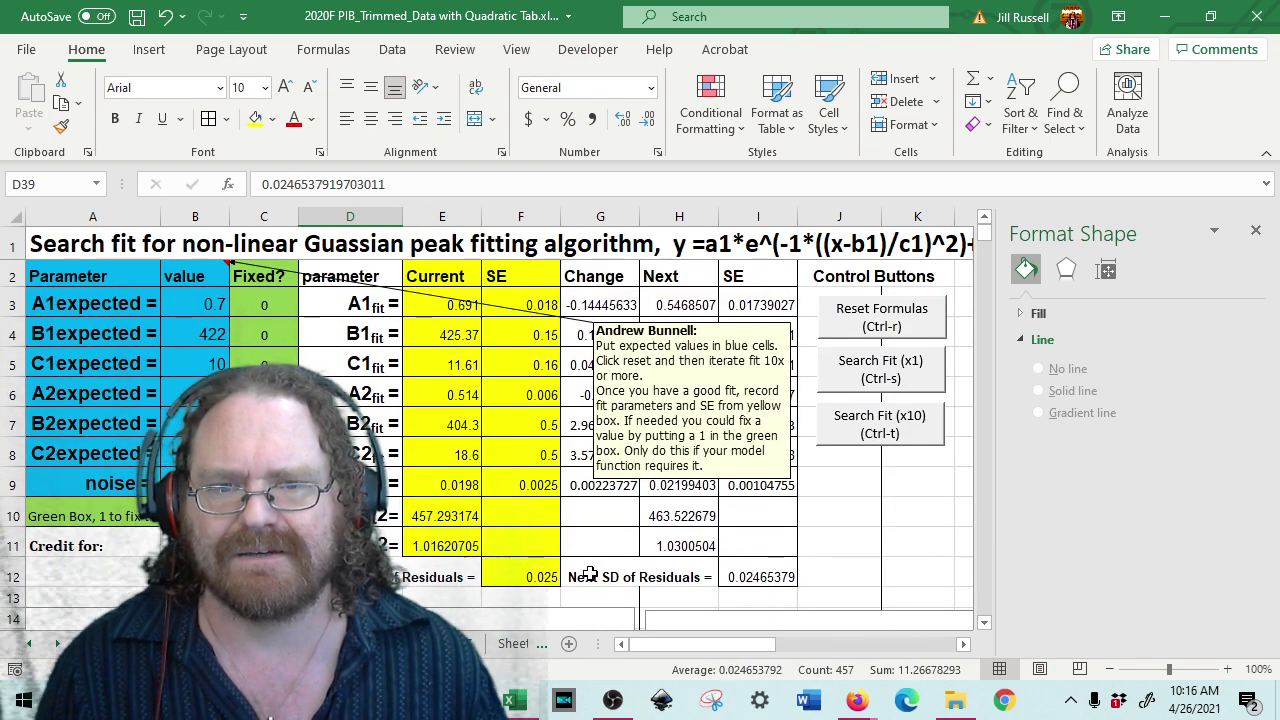
pyautogui.moveTo(455, 305); pyautogui.dragTo(523, 306)
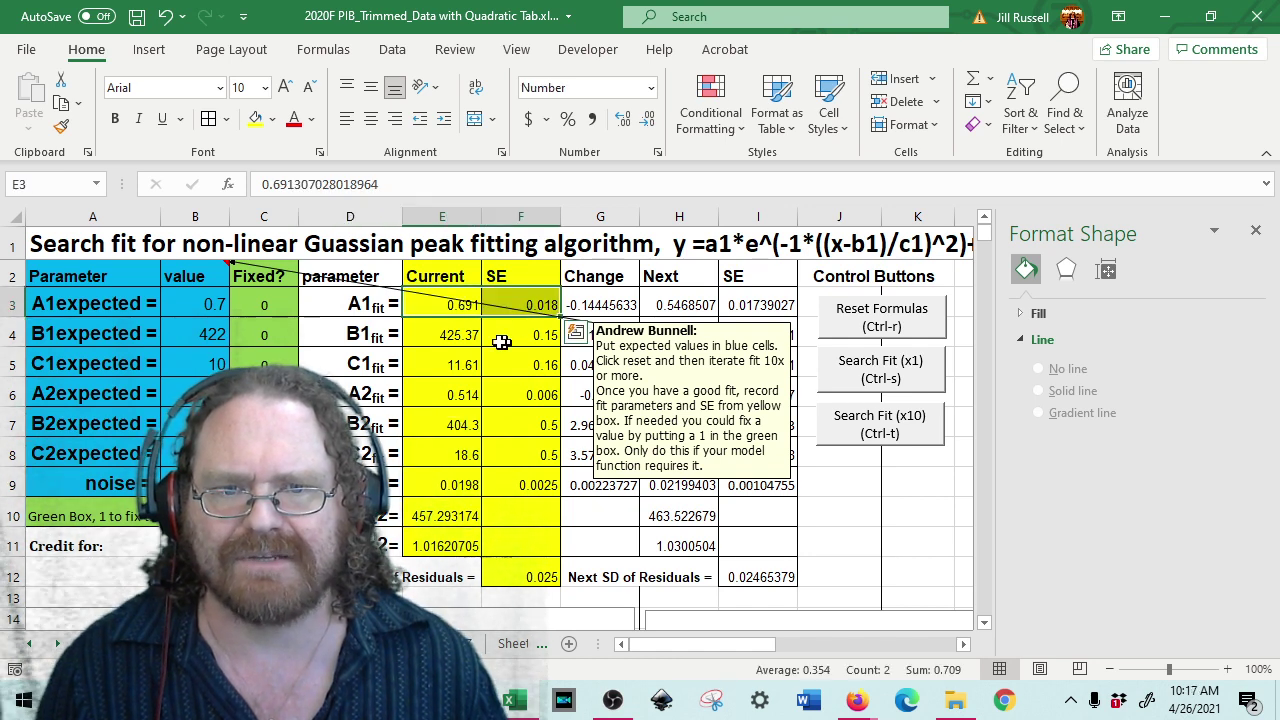
pyautogui.moveTo(449, 334); pyautogui.dragTo(536, 340)
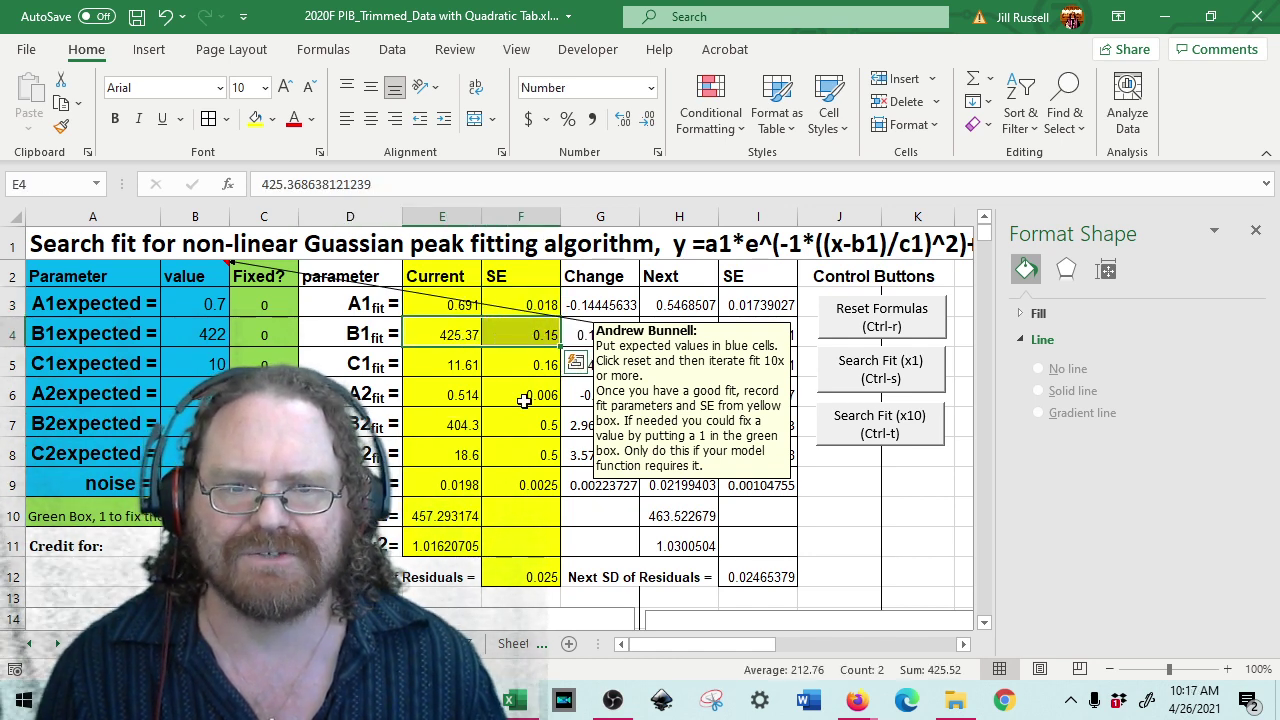
pyautogui.click(623, 120)
pyautogui.click(649, 120)
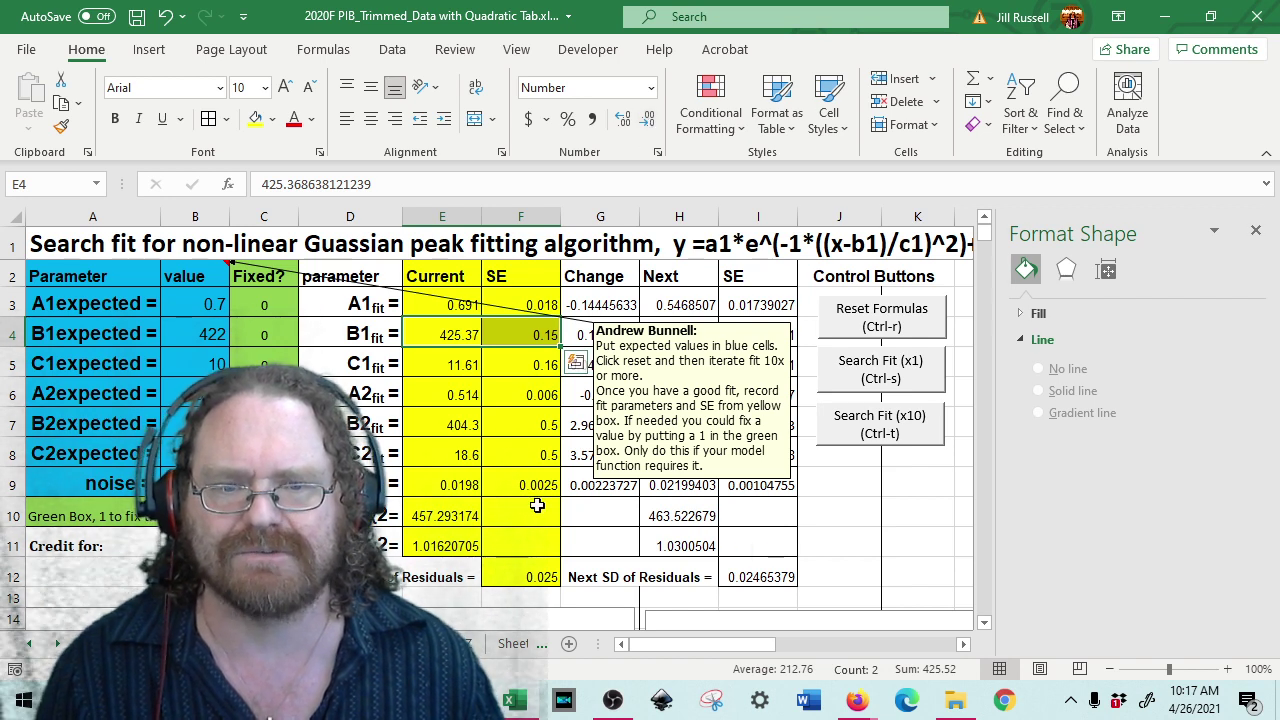
pyautogui.click(538, 577)
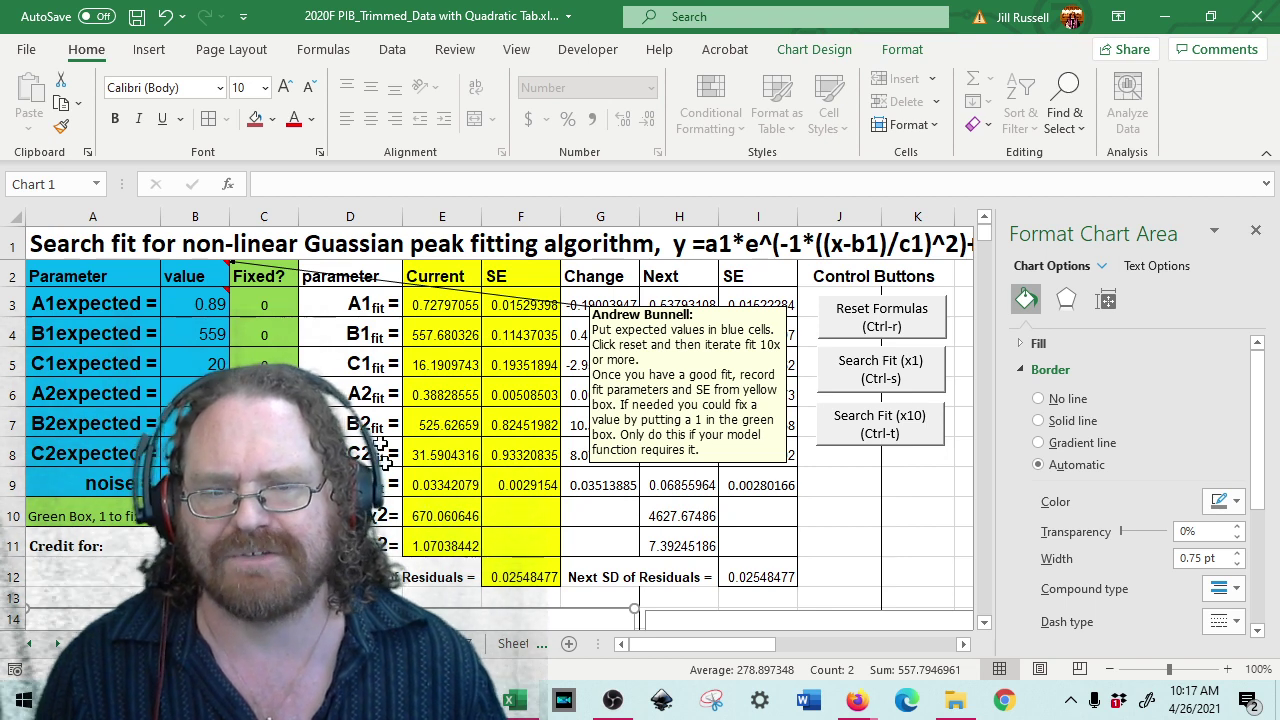
# - Format the A1fit current value and its SE in E3:F3 to show three decimal places
pyautogui.moveTo(432, 308); pyautogui.dragTo(525, 308)
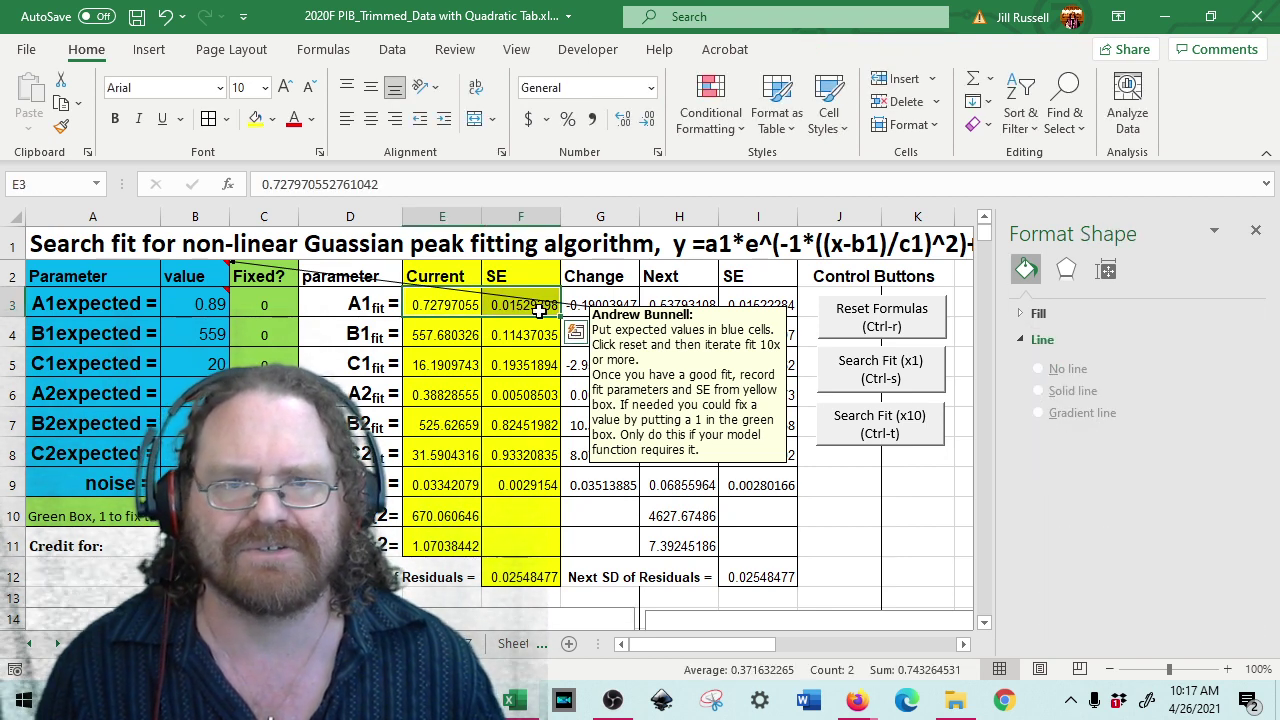
pyautogui.click(647, 119)
pyautogui.click(647, 119)
pyautogui.click(647, 119)
pyautogui.click(647, 119)
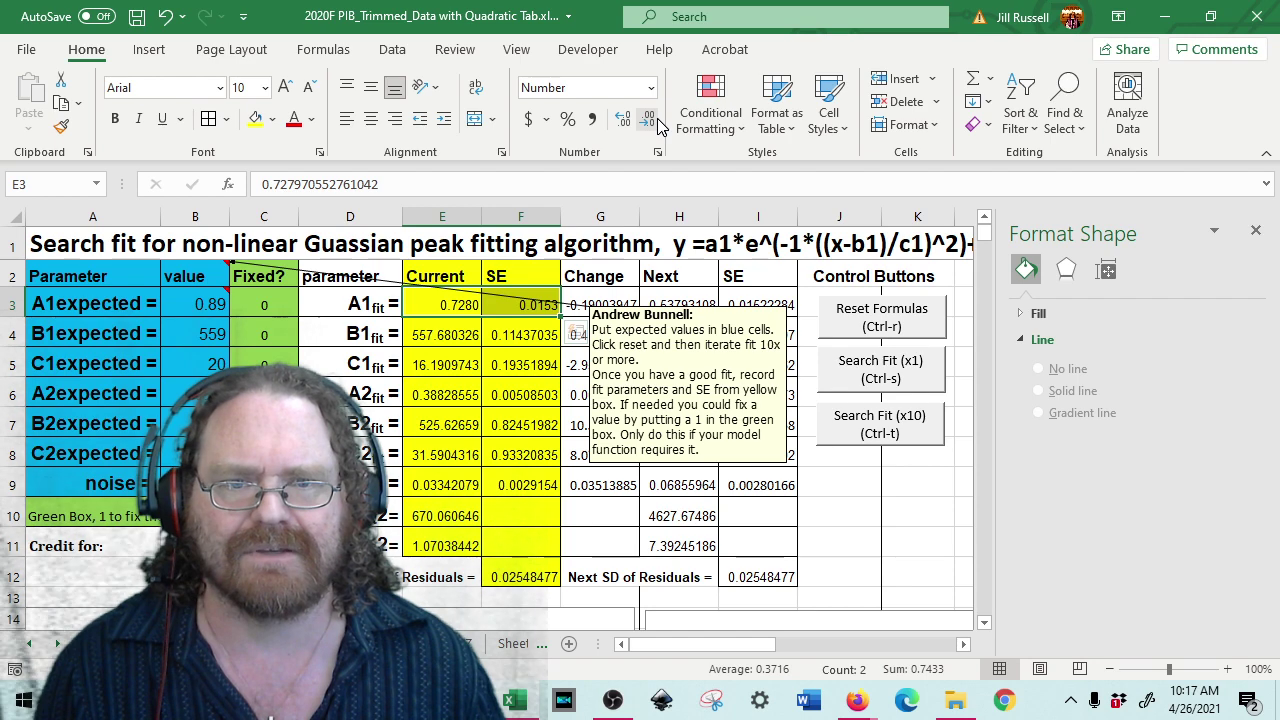
pyautogui.click(647, 119)
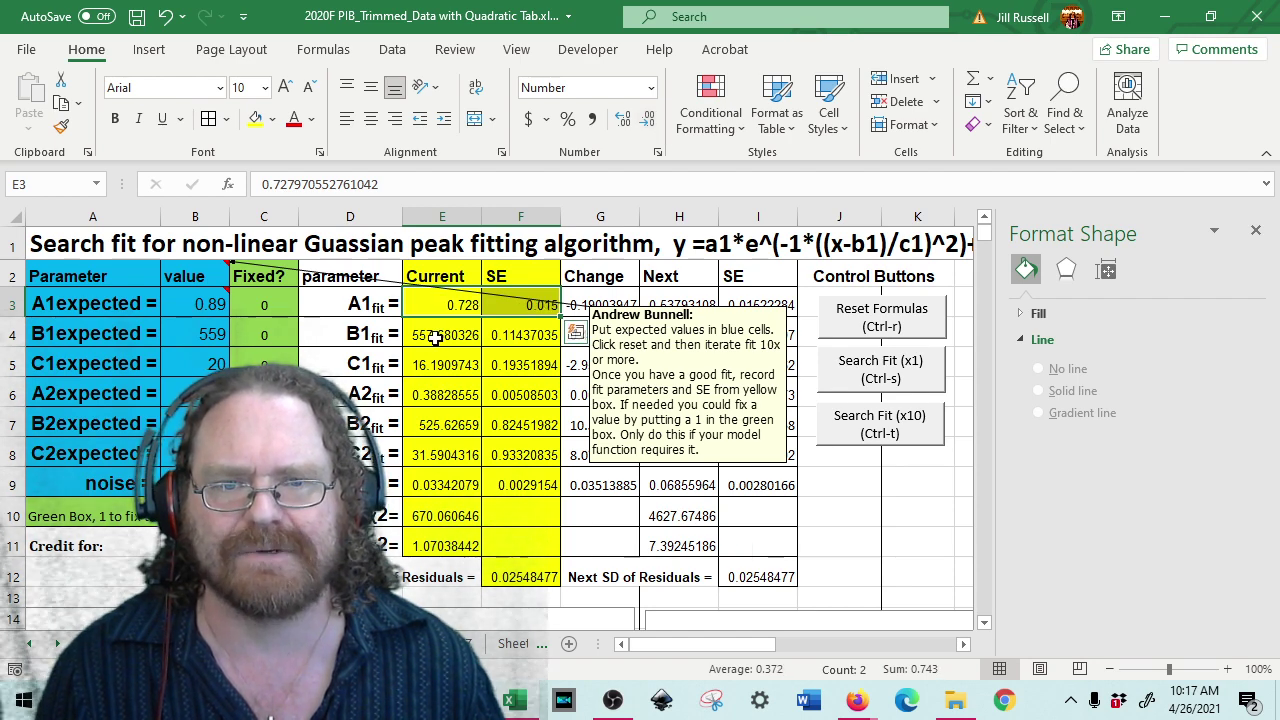
pyautogui.scroll(-9, 531, 546)
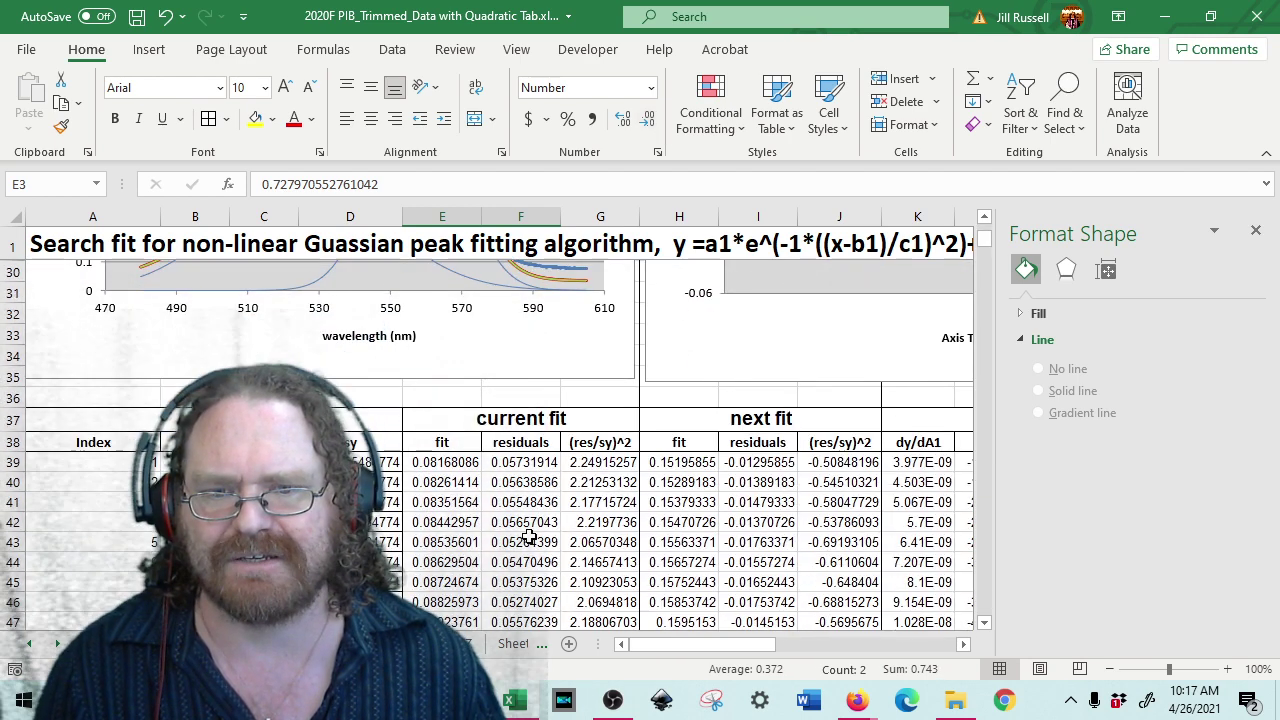
# - Round the current SD of residuals in F12 to three decimal places and the noise fit value and SE in E9:F9 to four
pyautogui.scroll(7, 443, 463)
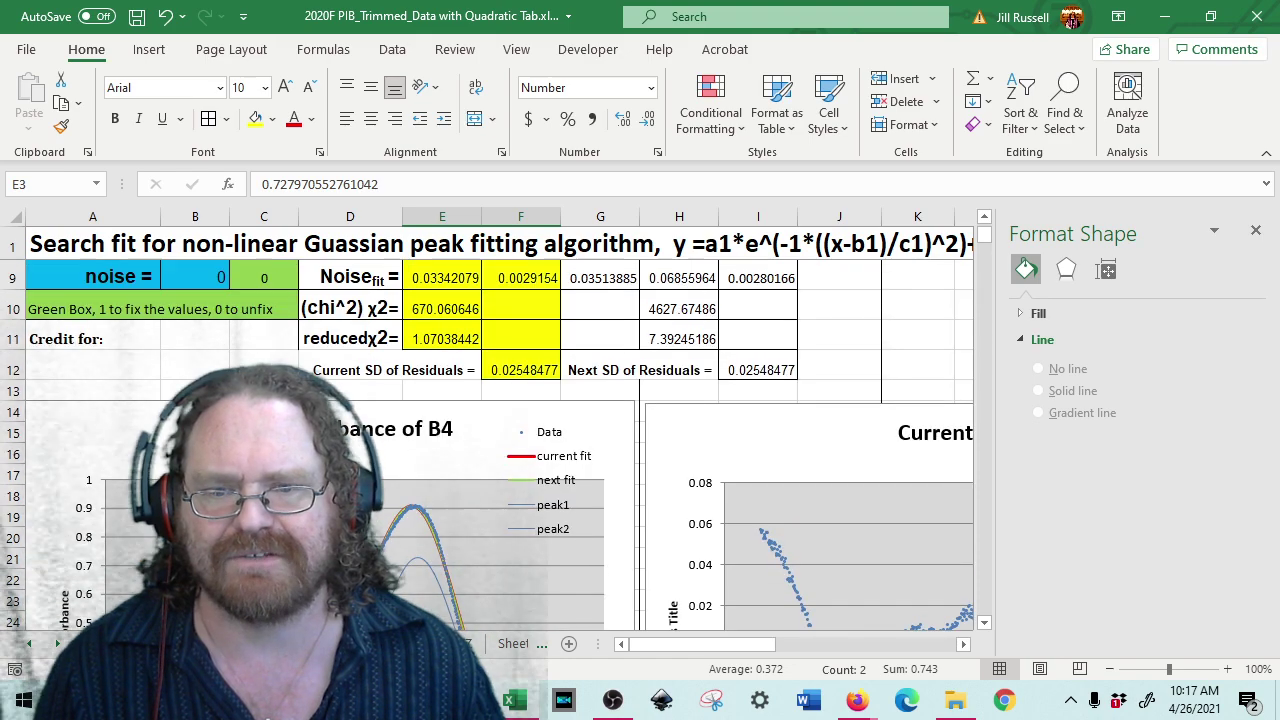
pyautogui.scroll(-5, 487, 445)
pyautogui.scroll(7, 462, 370)
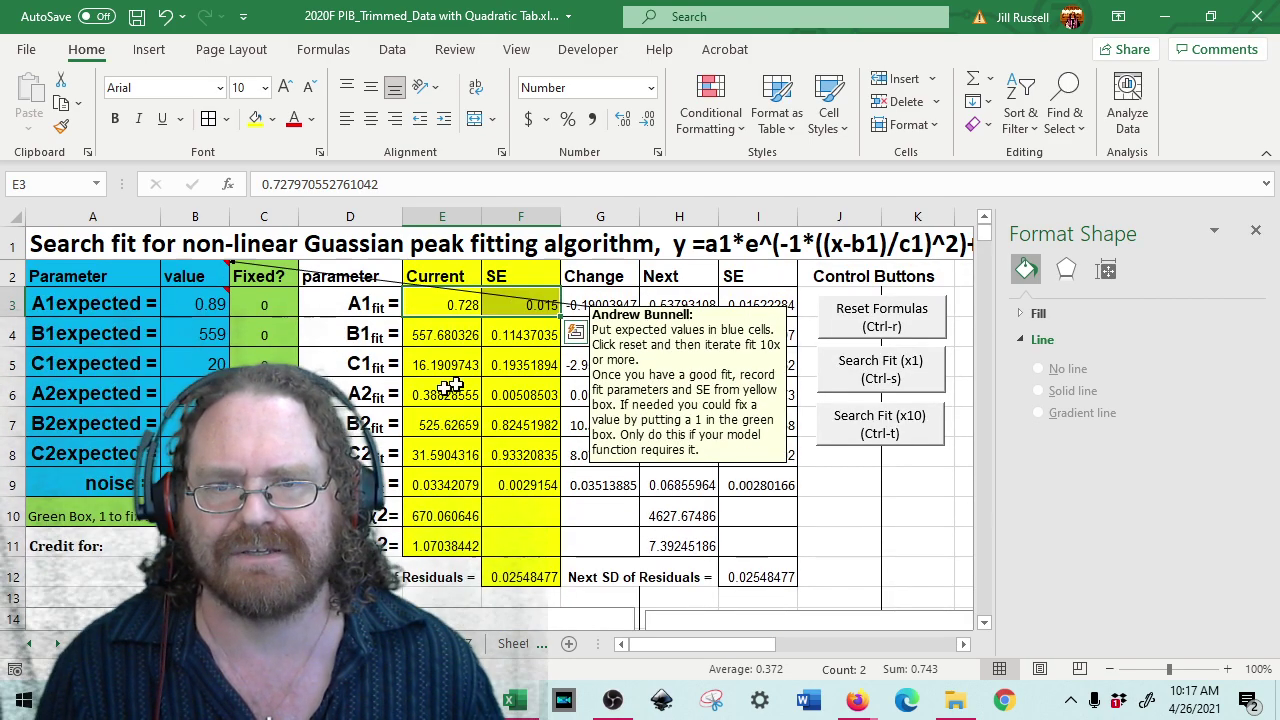
pyautogui.click(528, 578)
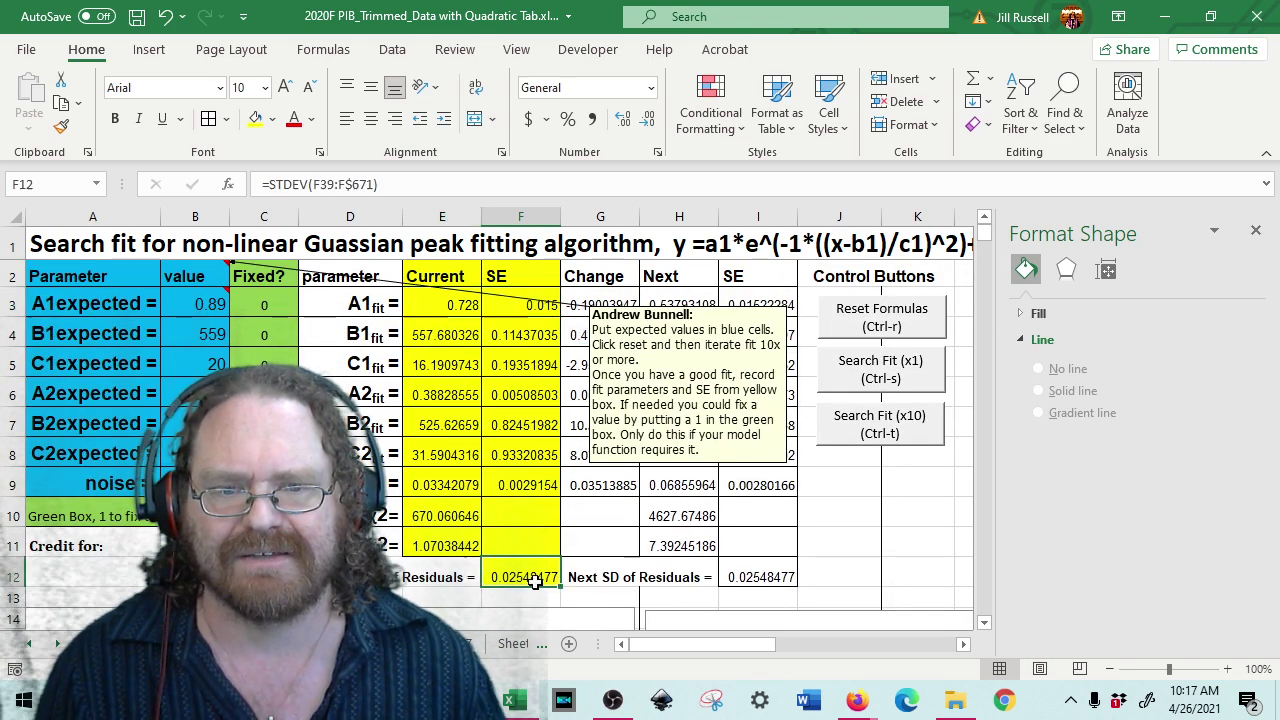
pyautogui.moveTo(456, 490); pyautogui.dragTo(530, 486)
pyautogui.click(648, 120)
pyautogui.click(648, 120)
pyautogui.click(648, 120)
pyautogui.click(648, 120)
pyautogui.click(649, 121)
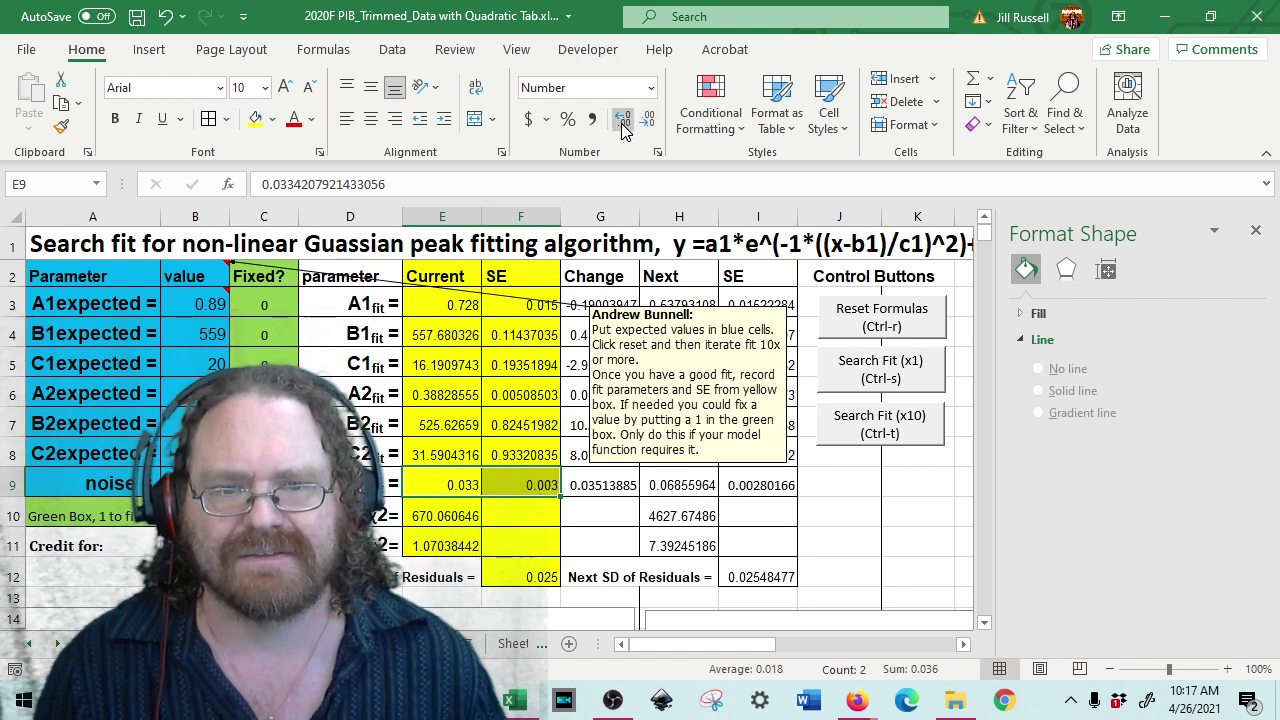
pyautogui.click(622, 120)
# - Format the C2fit current value and its SE in E8:F8 to show one decimal place
pyautogui.moveTo(447, 455); pyautogui.dragTo(530, 455)
pyautogui.click(648, 120)
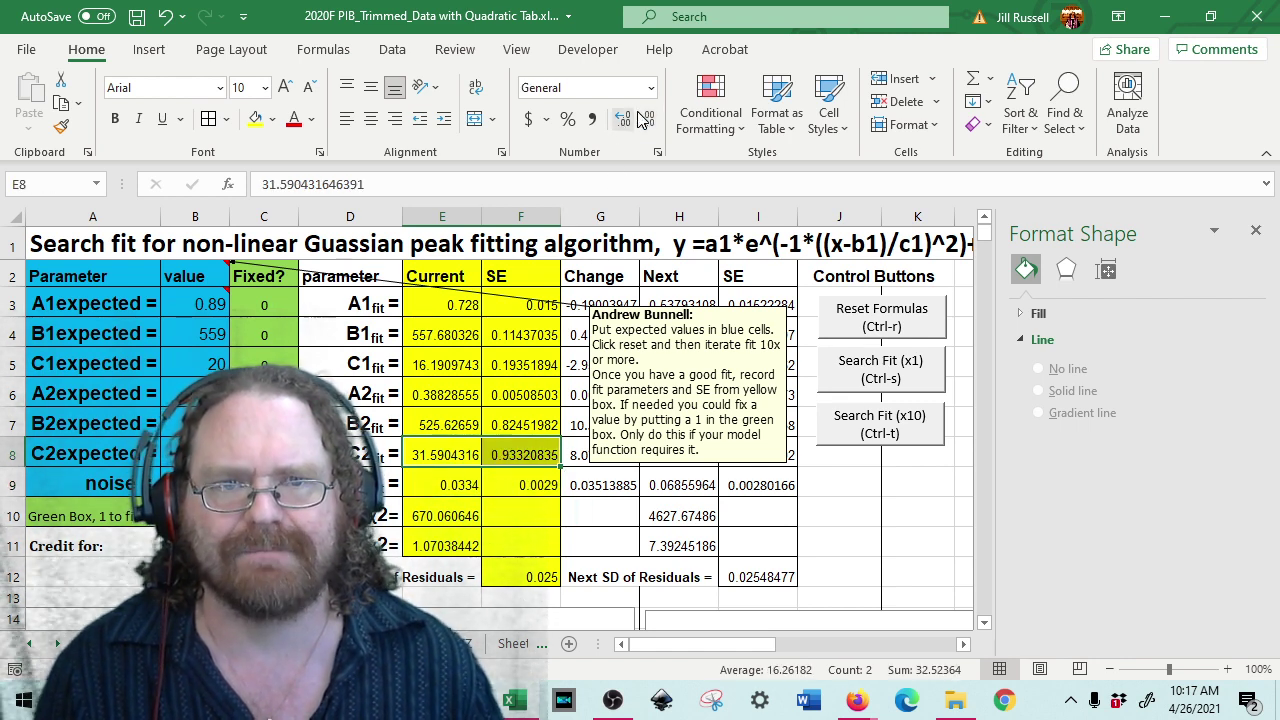
pyautogui.click(648, 120)
pyautogui.click(648, 120)
pyautogui.click(648, 120)
pyautogui.click(648, 120)
pyautogui.click(648, 120)
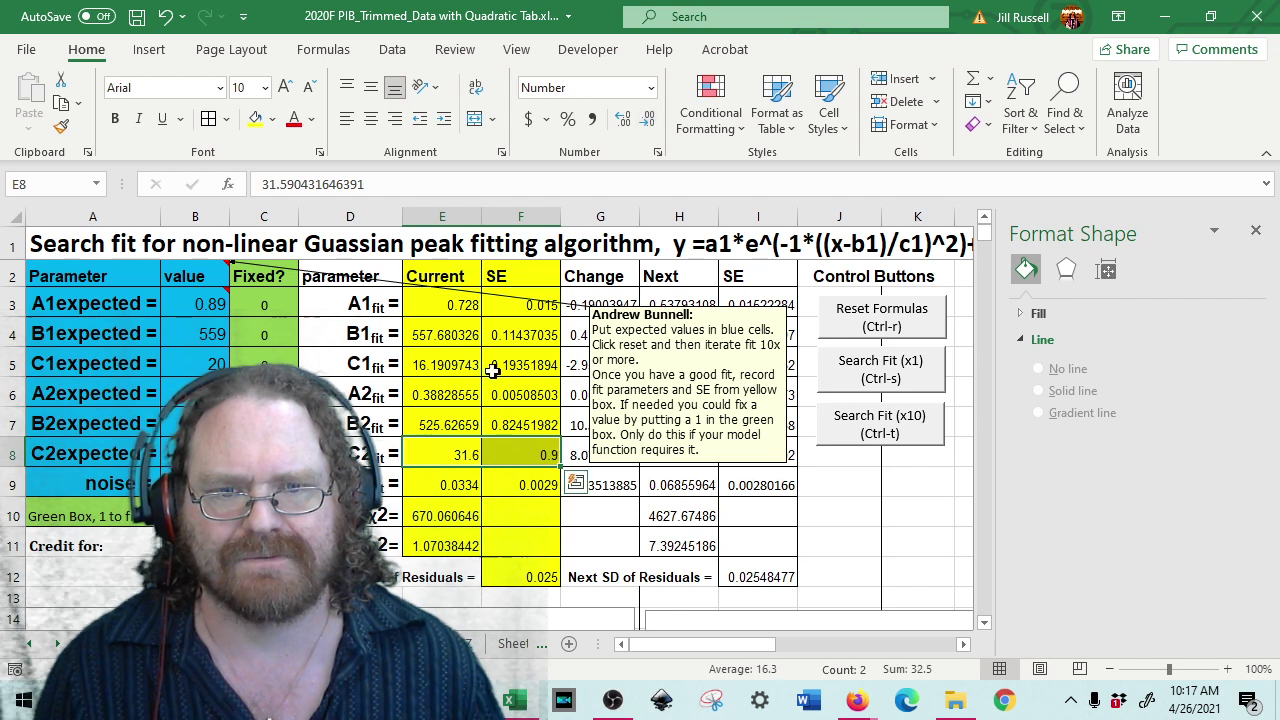
# - Format the B2fit current value and its SE in E7:F7 to show one decimal place
pyautogui.moveTo(460, 424); pyautogui.dragTo(525, 424)
pyautogui.click(648, 120)
pyautogui.click(648, 120)
pyautogui.click(648, 120)
pyautogui.click(648, 120)
# - Format the A2fit current value and its SE in E6:F6 to show three decimal places
pyautogui.moveTo(462, 394); pyautogui.dragTo(540, 395)
pyautogui.click(648, 121)
pyautogui.click(648, 121)
pyautogui.click(648, 121)
pyautogui.click(648, 121)
# - Format the C1fit current value and its SE in E5:F5 to show two decimal places
pyautogui.click(439, 365)
pyautogui.moveTo(439, 365); pyautogui.dragTo(520, 365)
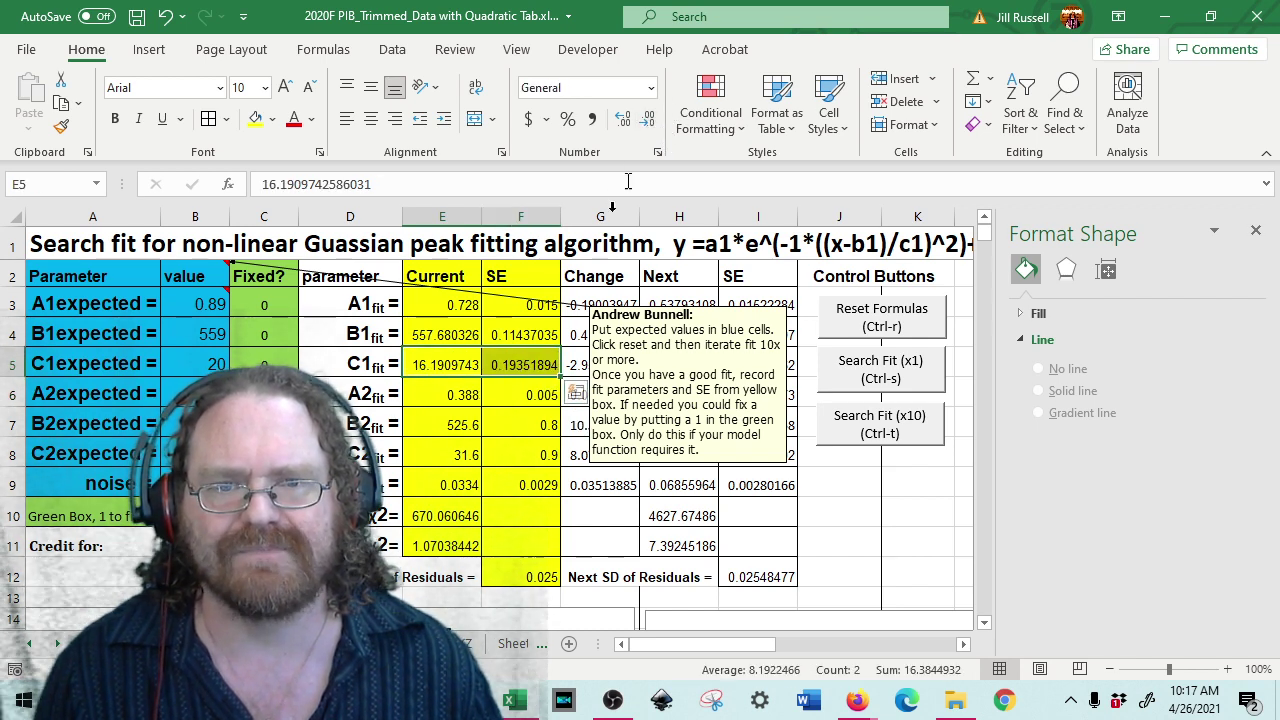
pyautogui.click(648, 121)
pyautogui.click(648, 121)
pyautogui.click(648, 121)
pyautogui.click(648, 121)
pyautogui.click(648, 121)
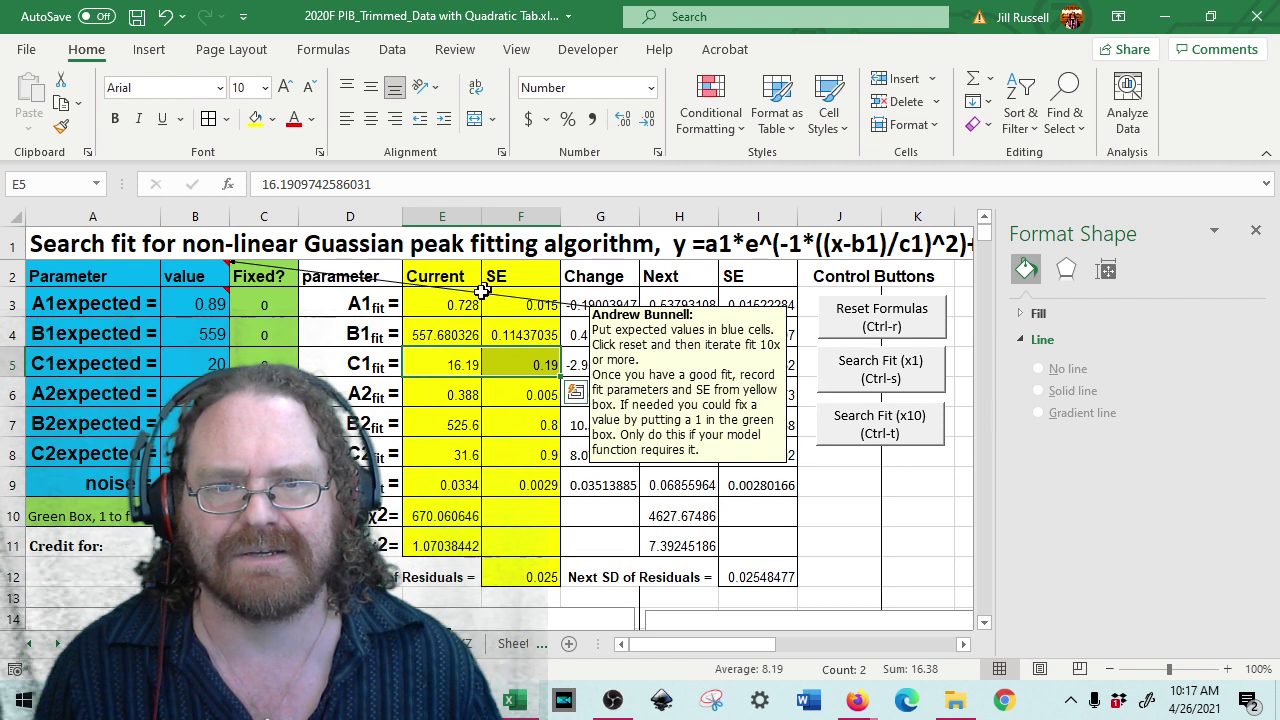
# - Format the B1fit current value and its SE in E4:F4 to show two decimal places
pyautogui.moveTo(457, 335); pyautogui.dragTo(520, 335)
pyautogui.click(646, 119)
pyautogui.click(646, 119)
pyautogui.click(646, 119)
pyautogui.click(646, 119)
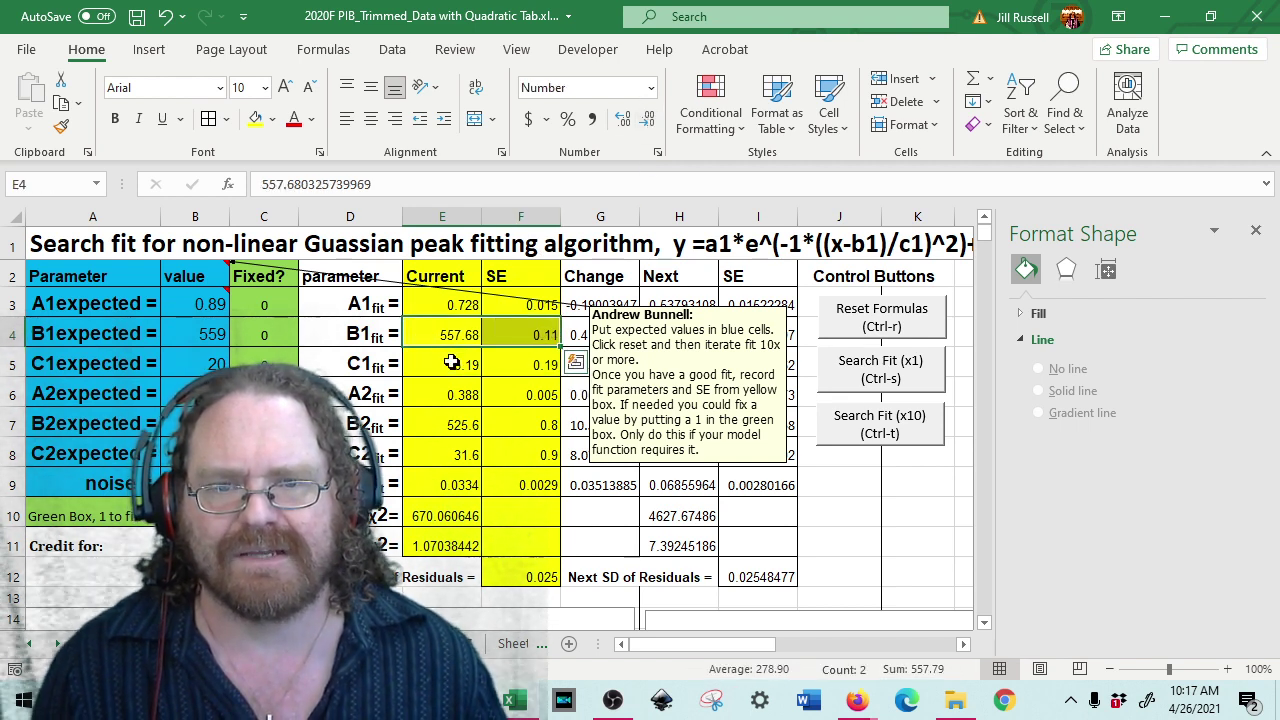
# - Compare the fitted peak positions B1fit in E4 and B2fit in E7
pyautogui.click(436, 333)
pyautogui.click(453, 426)
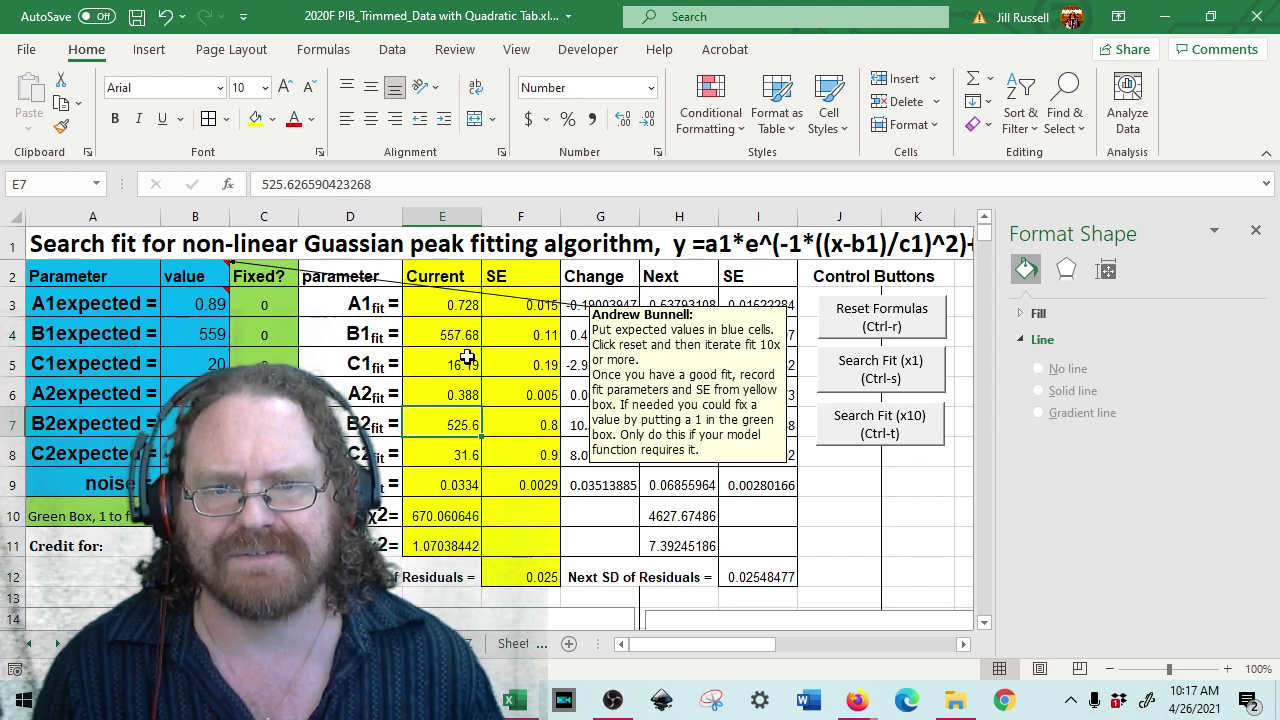
pyautogui.click(470, 332)
pyautogui.click(467, 425)
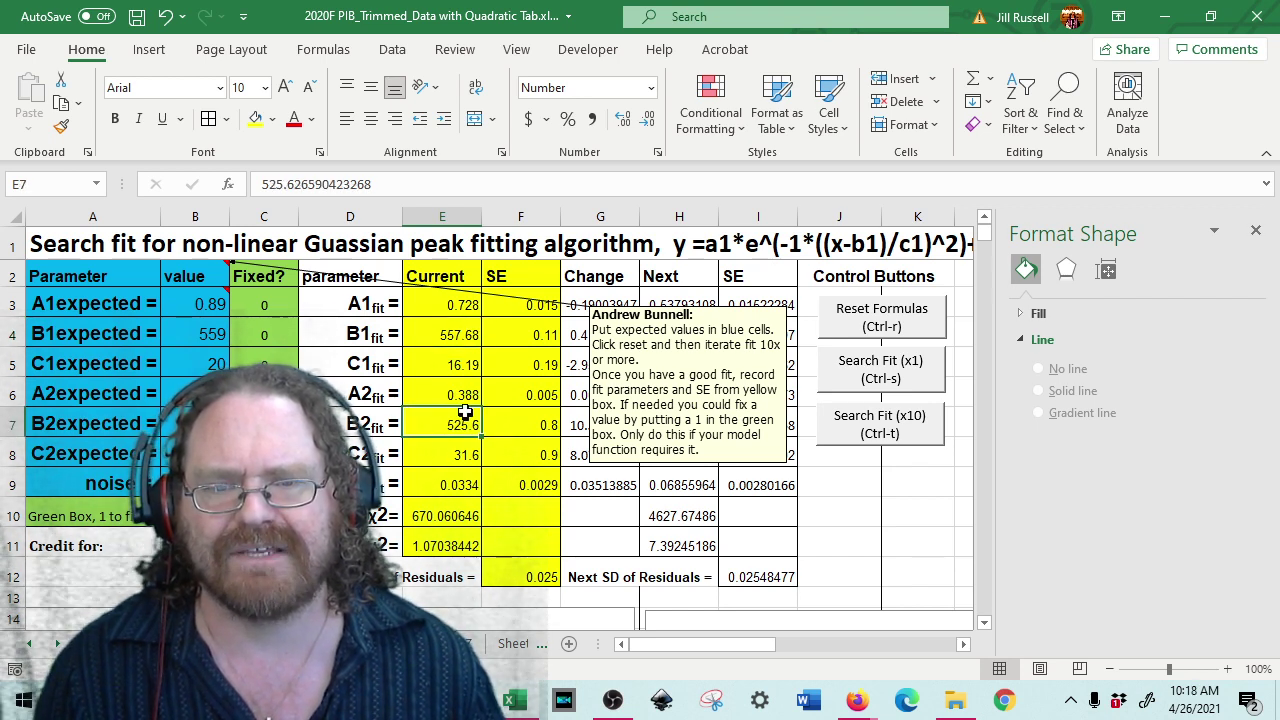
pyautogui.click(464, 330)
pyautogui.click(467, 426)
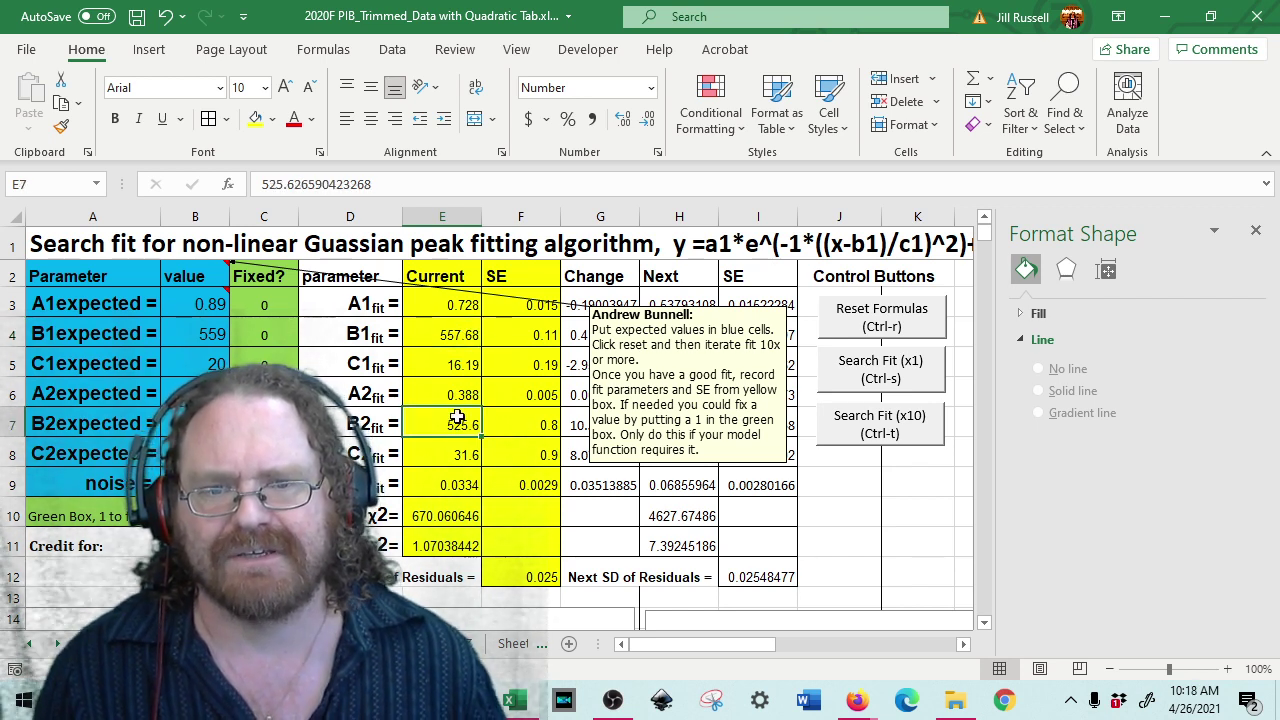
pyautogui.click(464, 333)
pyautogui.click(464, 425)
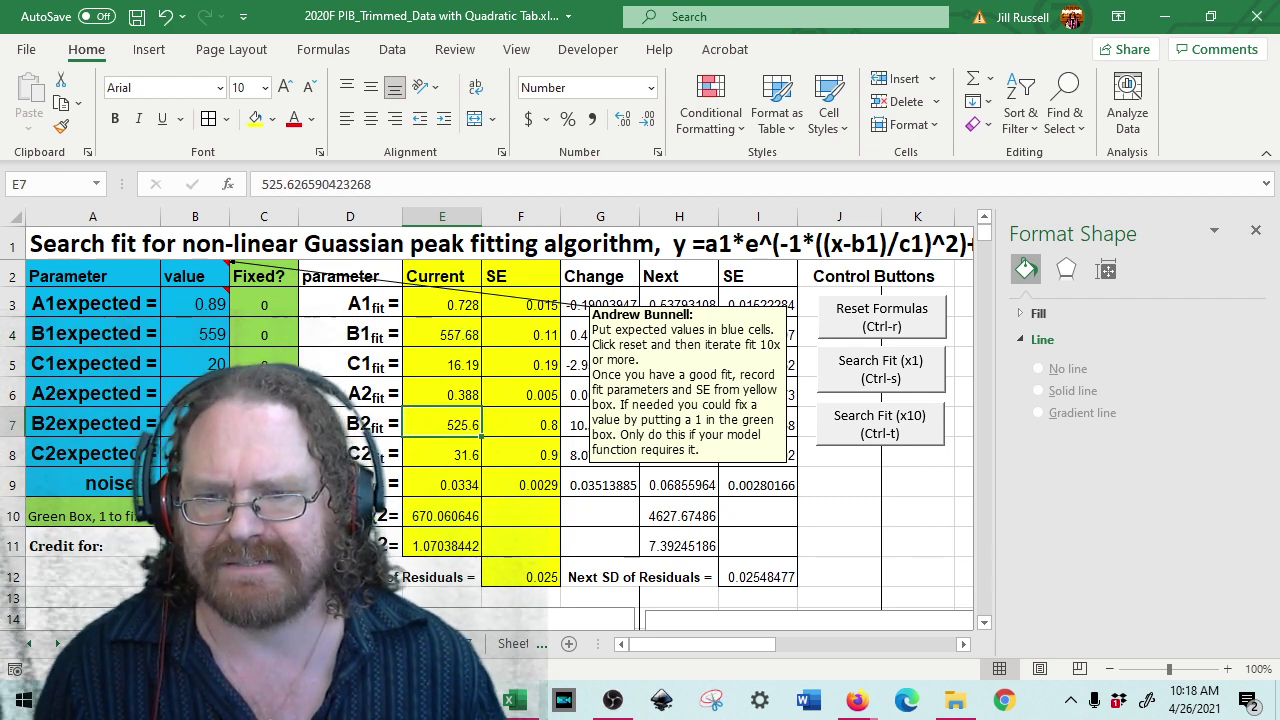
# - Copy the C6 expected values from Z2:Z8 and paste them as values starting at B3 on the C6 fit sheet
pyautogui.hotkey('ctrl', 's')
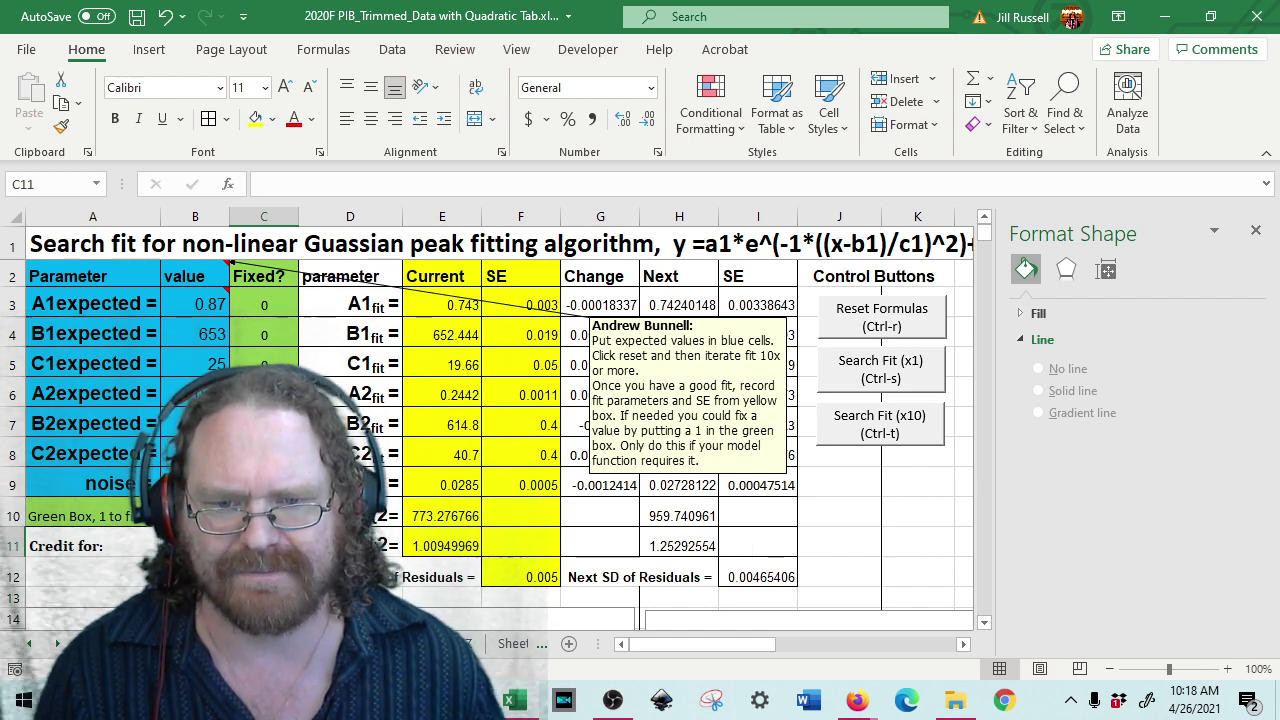
pyautogui.hotkey('ctrl', 'pagedown')
pyautogui.moveTo(862, 258); pyautogui.dragTo(866, 377)
pyautogui.hotkey('ctrl', 'c')
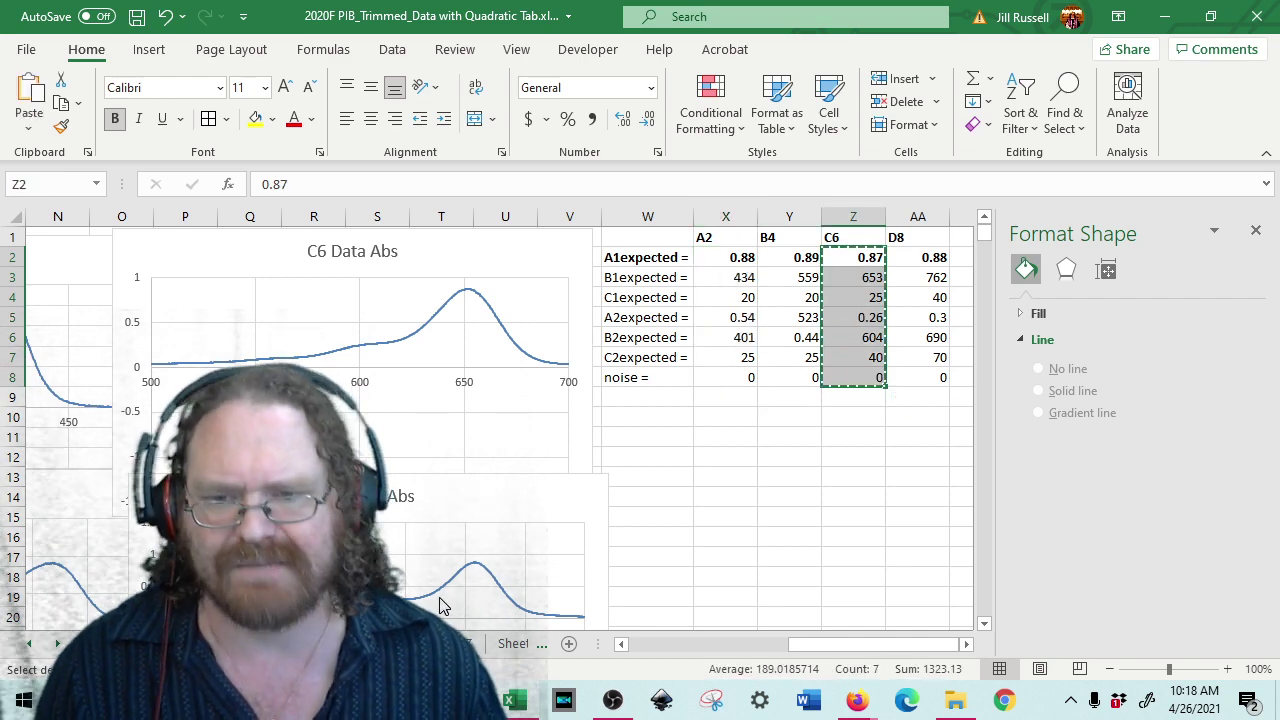
pyautogui.hotkey('ctrl', 'pageup')
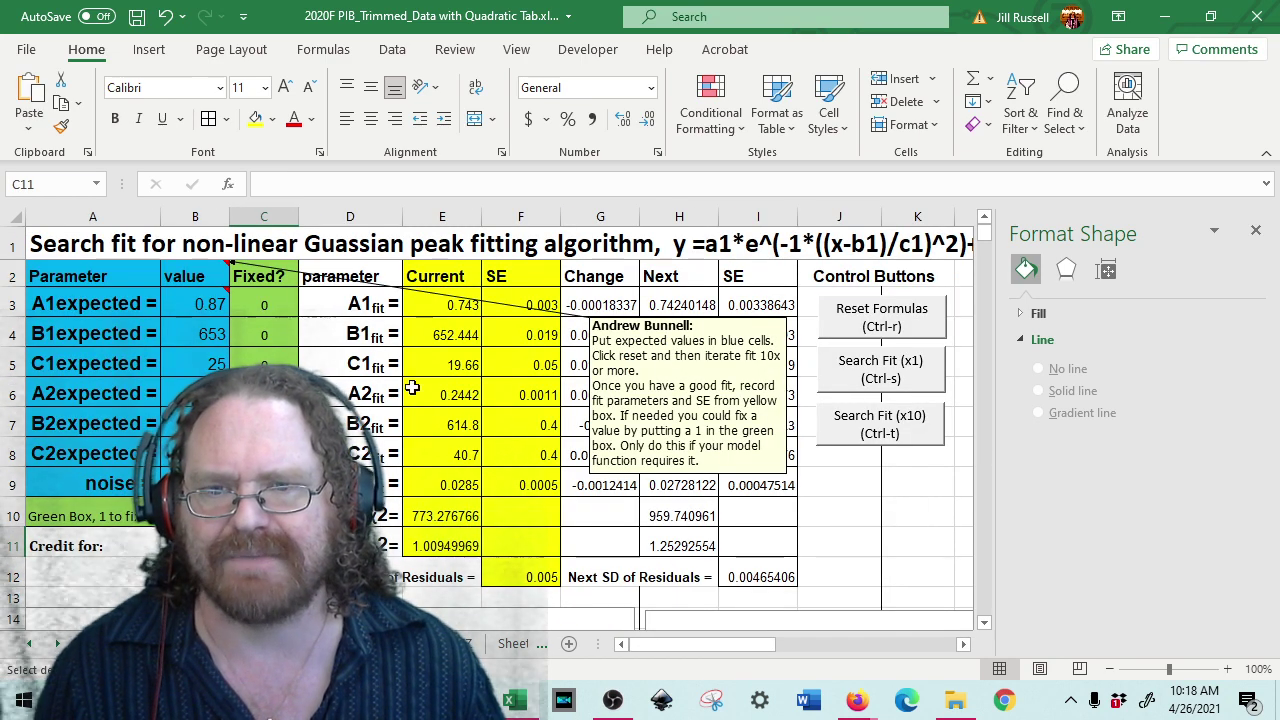
pyautogui.click(205, 303)
pyautogui.rightClick(206, 303)
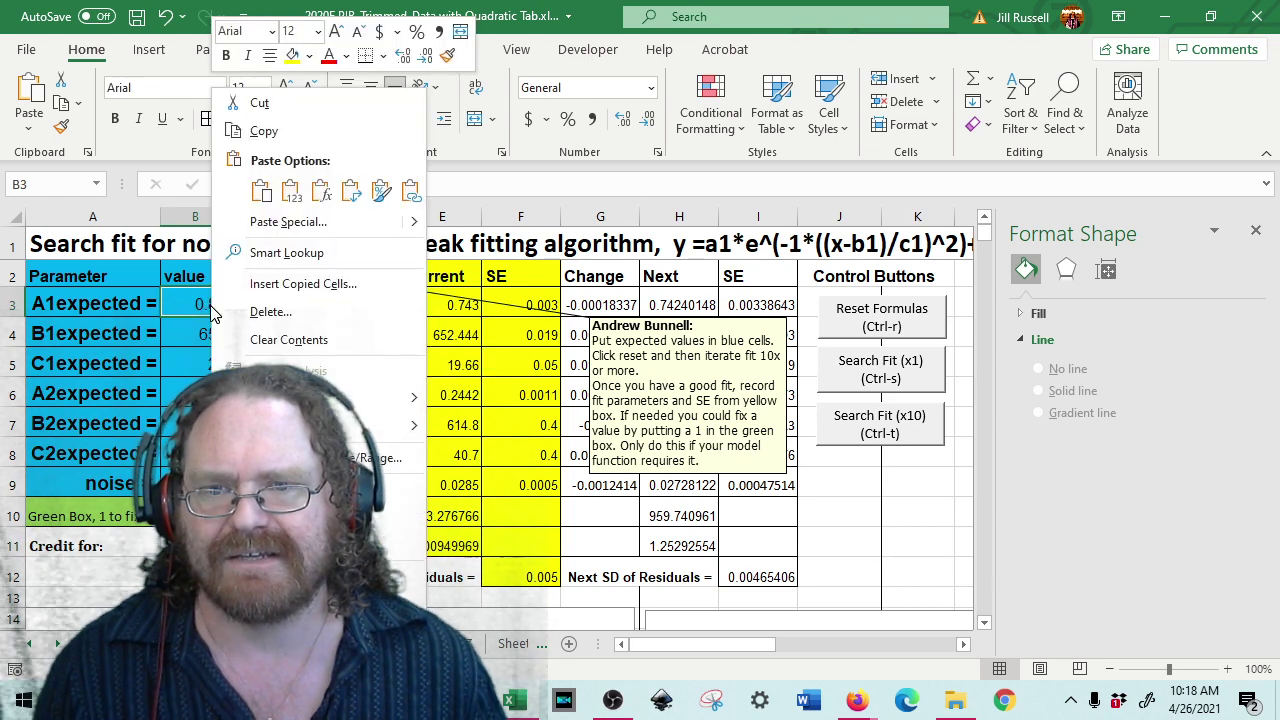
pyautogui.click(298, 196)
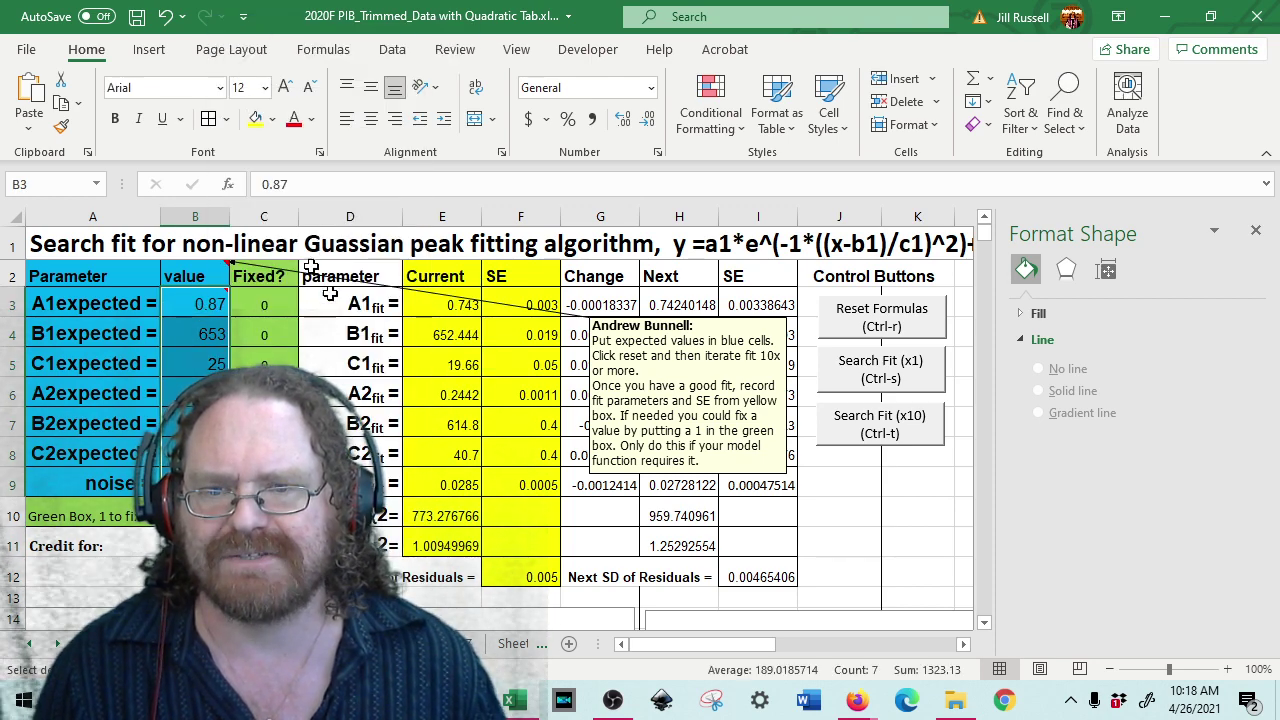
# - Check the C6 absorbance chart, reset the fit formulas to the expected values and inspect B2expected in B7
pyautogui.scroll(-5, 520, 514)
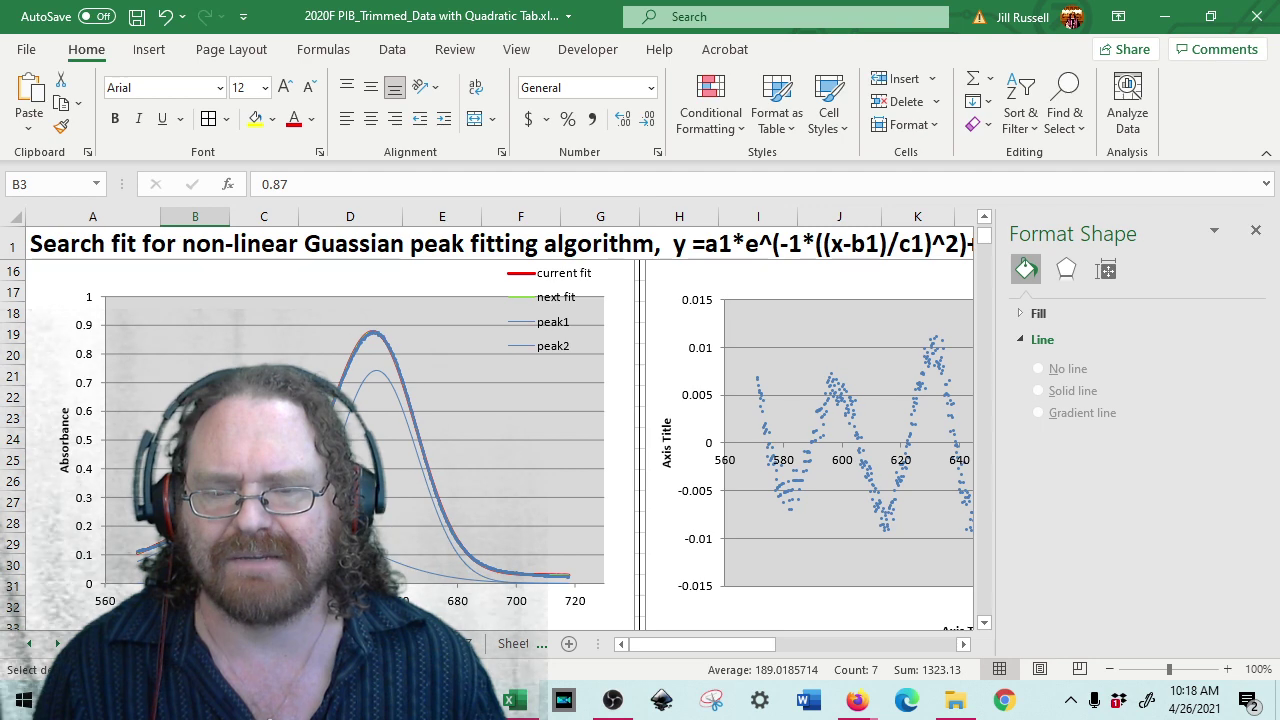
pyautogui.scroll(5, 490, 318)
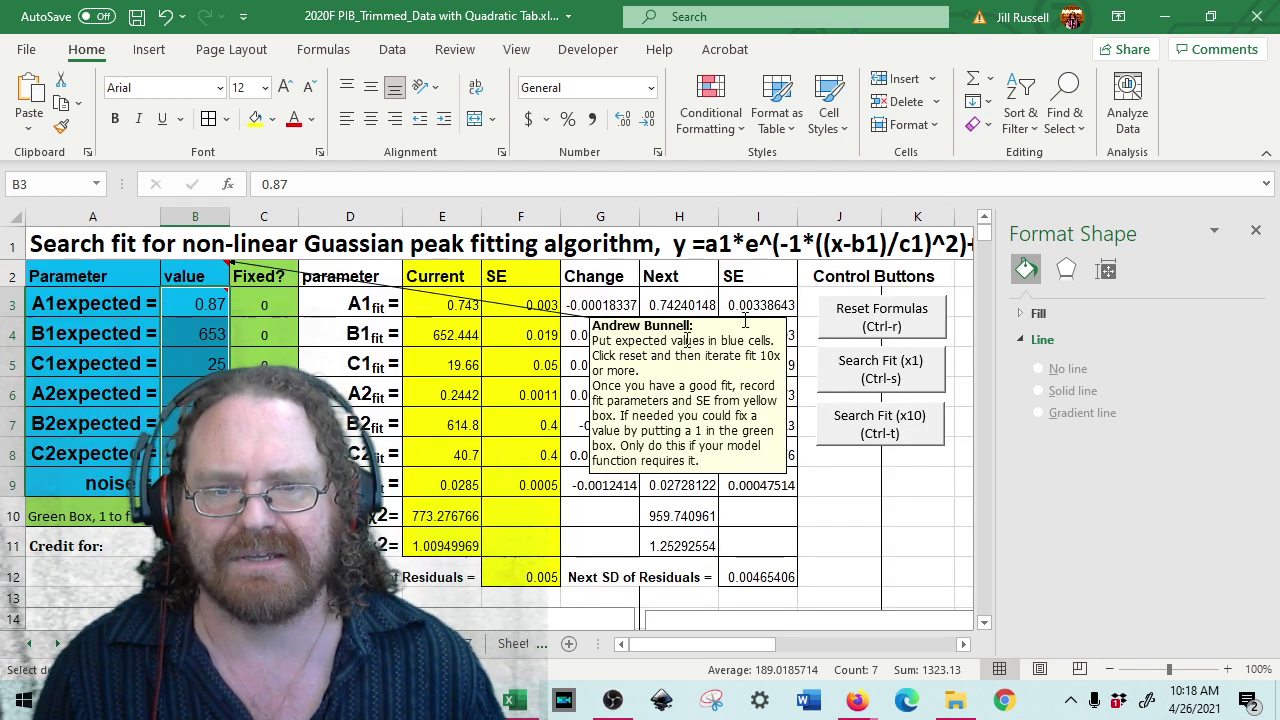
pyautogui.click(891, 317)
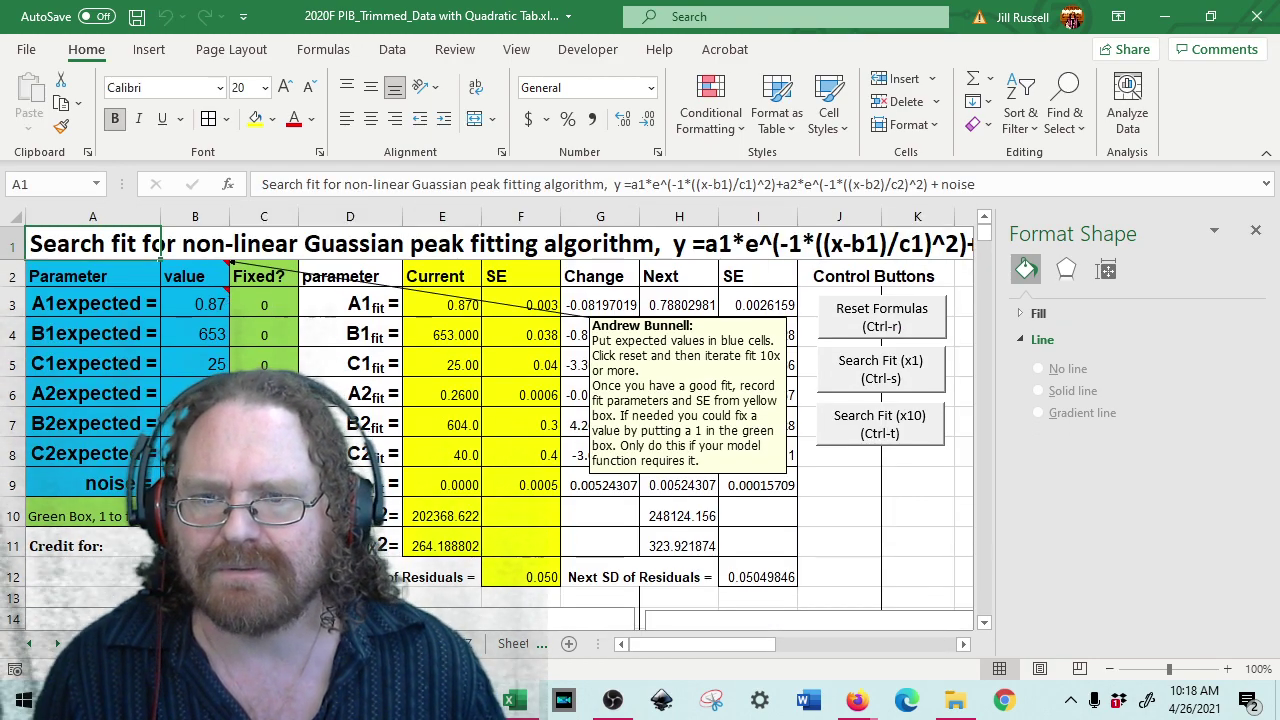
pyautogui.click(195, 393)
pyautogui.press('Down')
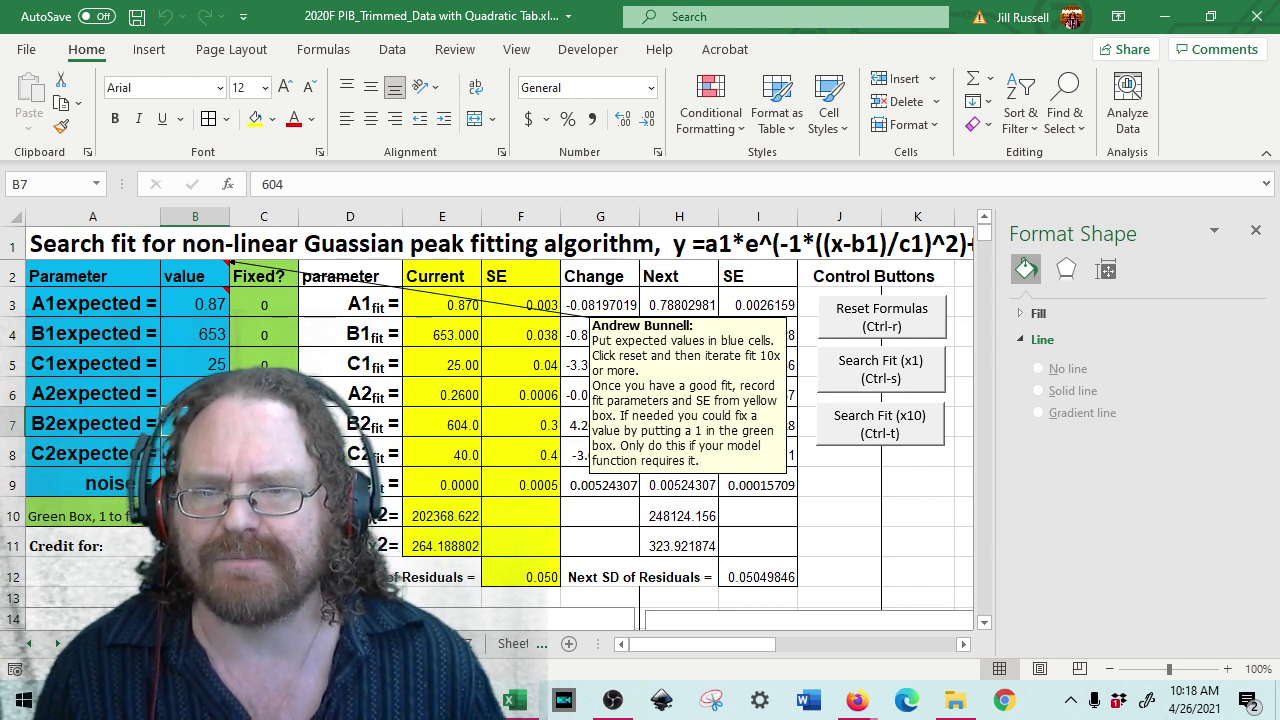
# - Run the ten-iteration search fit repeatedly on the C6 data
pyautogui.click(926, 434)
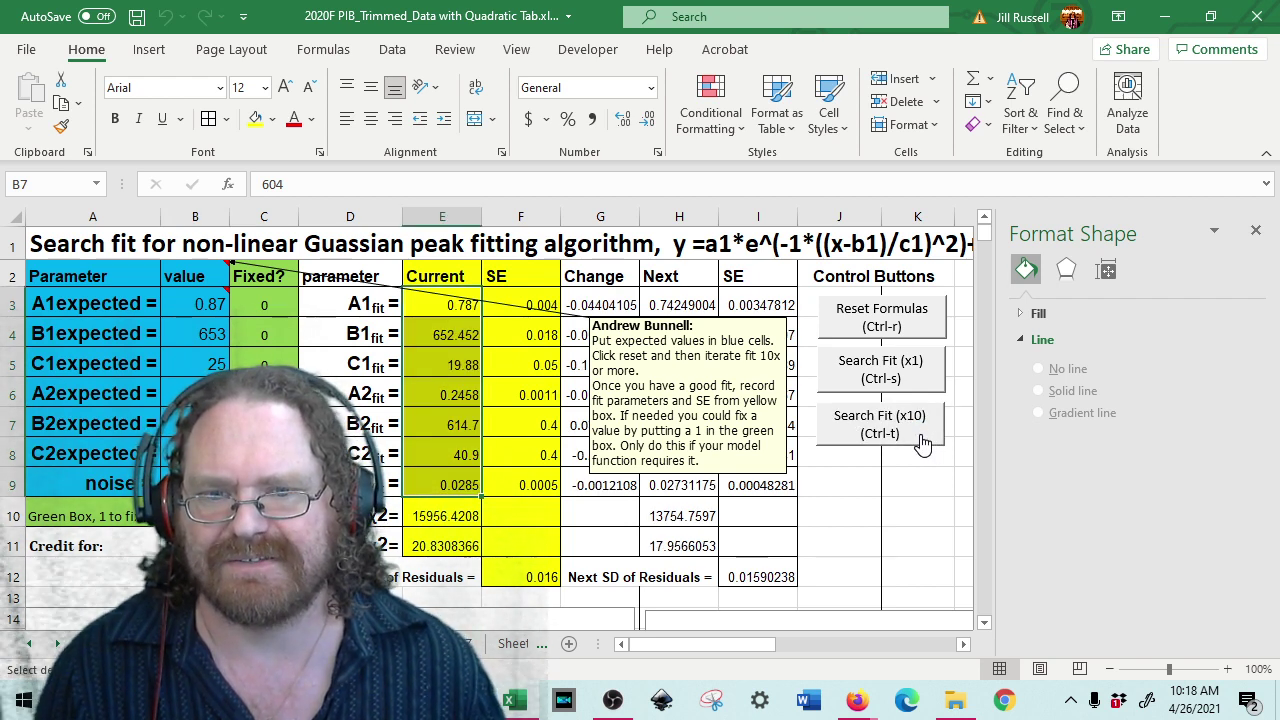
pyautogui.click(918, 432)
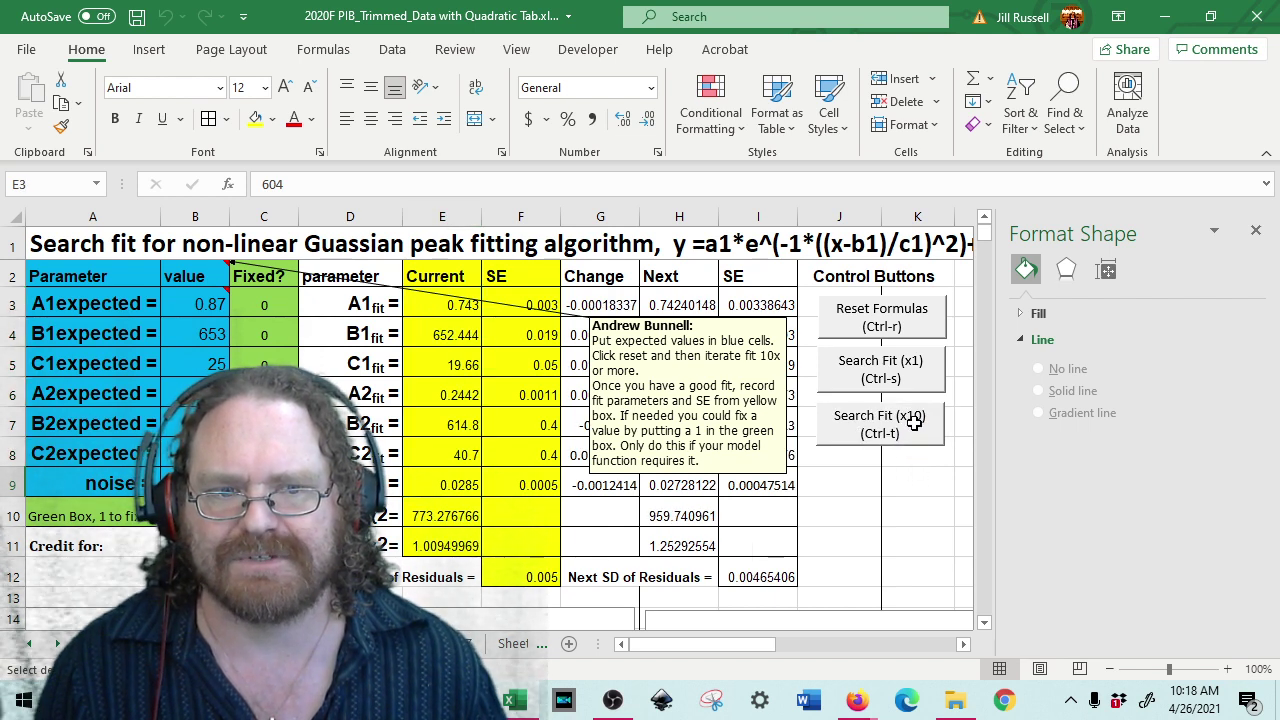
pyautogui.click(922, 436)
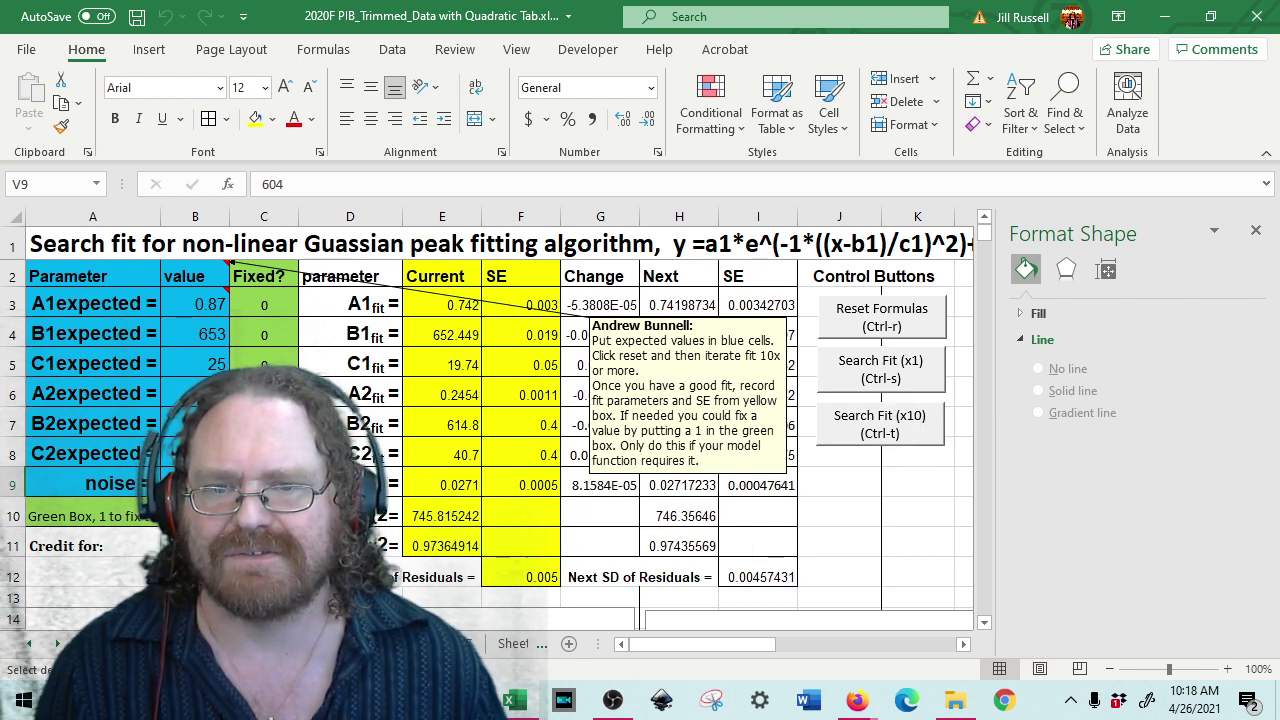
pyautogui.click(922, 436)
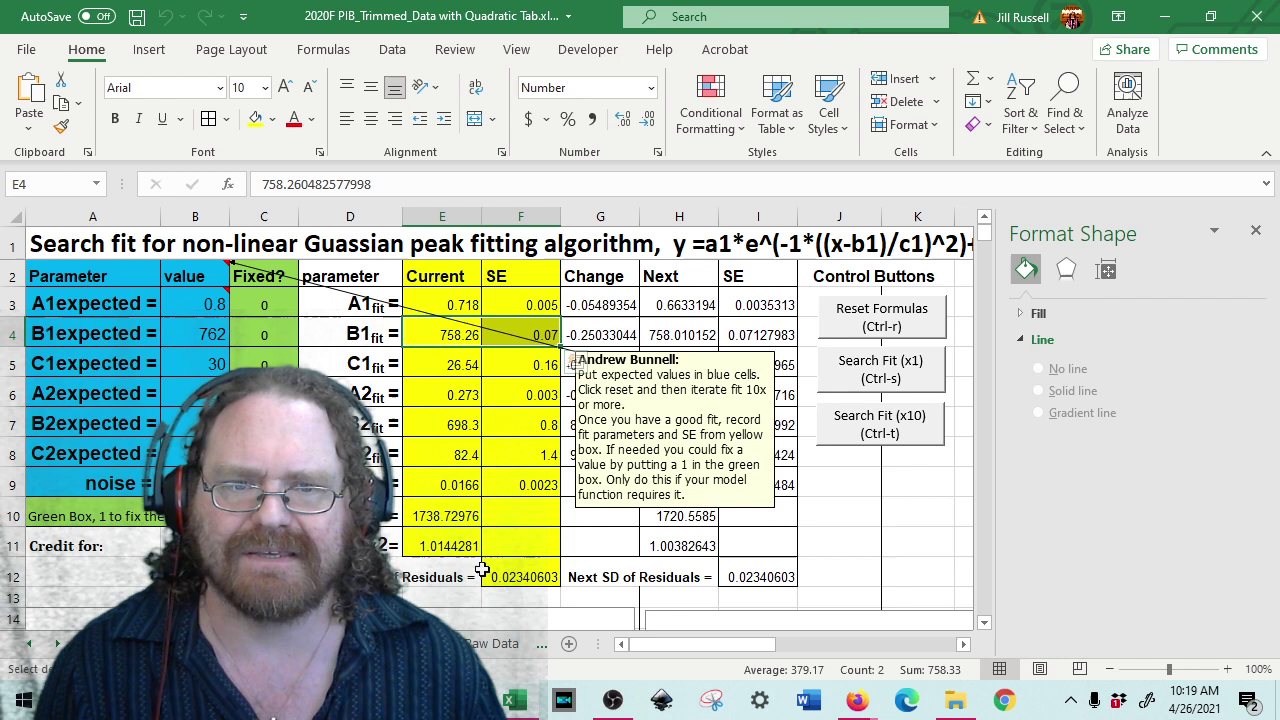
# - Run the ten-iteration search fit on the D8 data, and paste F12's SD of residuals as a value down the sy column from D39
pyautogui.click(903, 438)
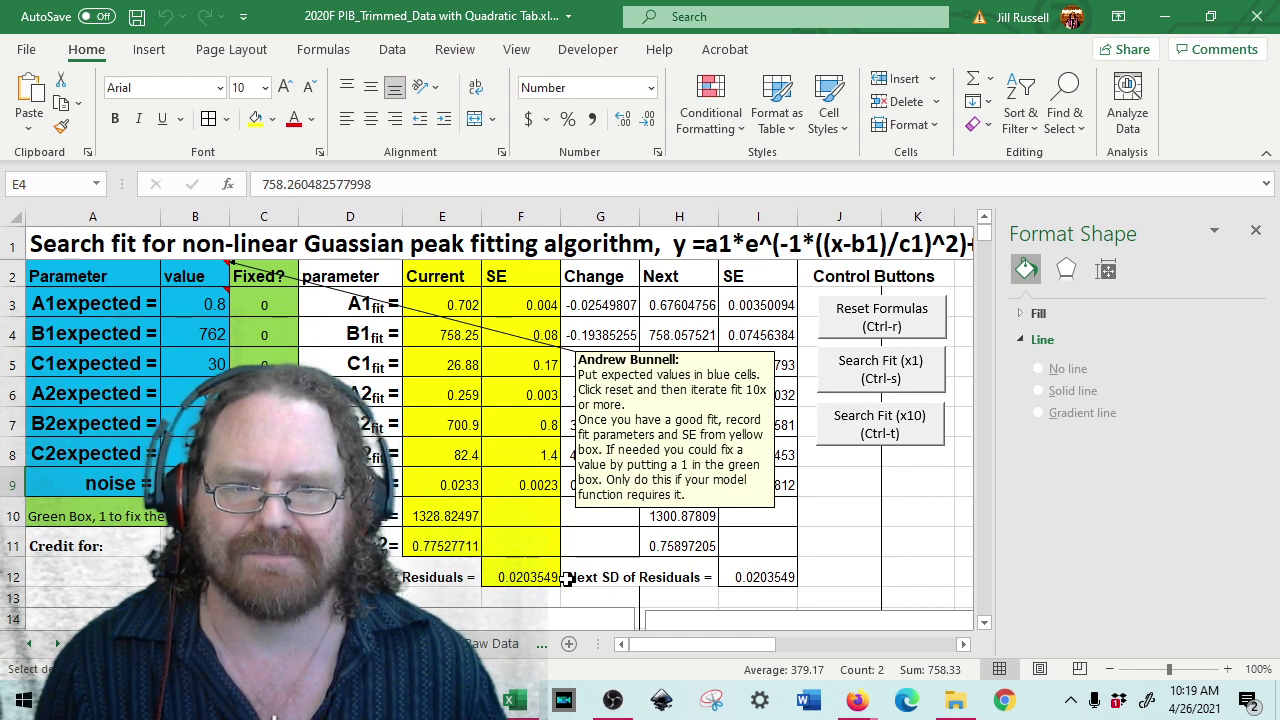
pyautogui.scroll(-2, 531, 586)
pyautogui.click(534, 423)
pyautogui.click(533, 367)
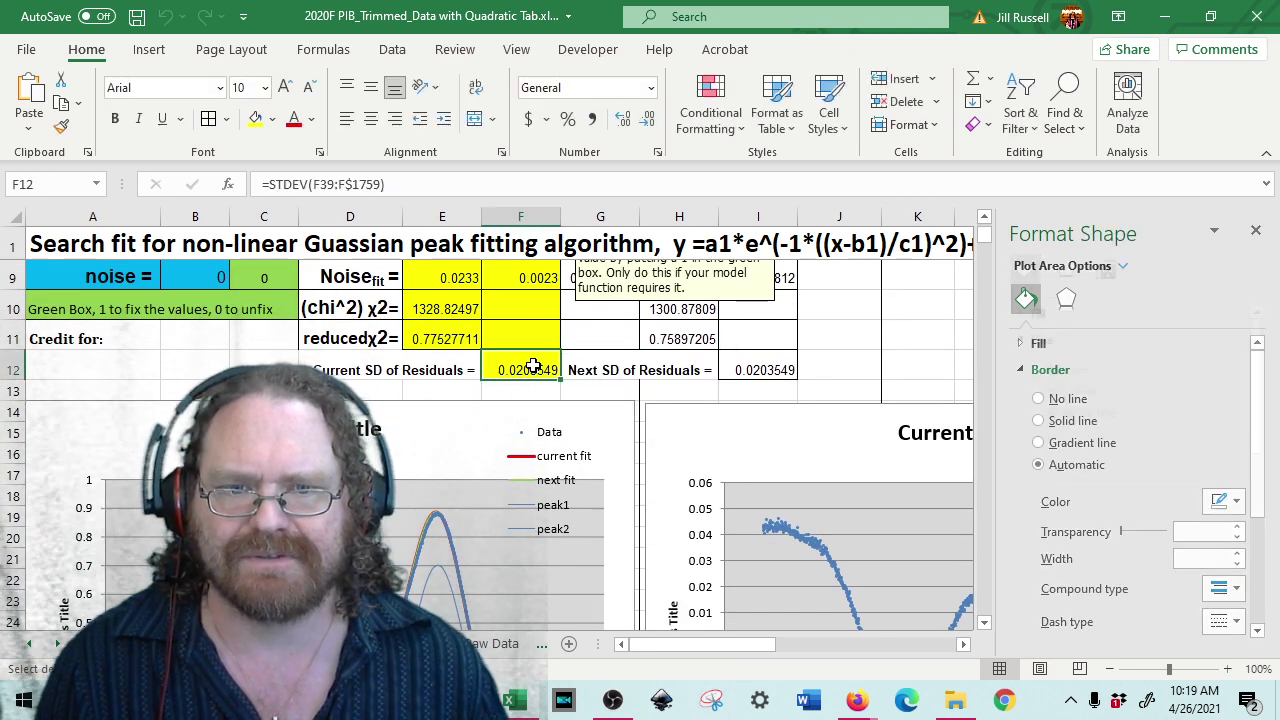
pyautogui.scroll(-1, 533, 367)
pyautogui.scroll(-6, 500, 450)
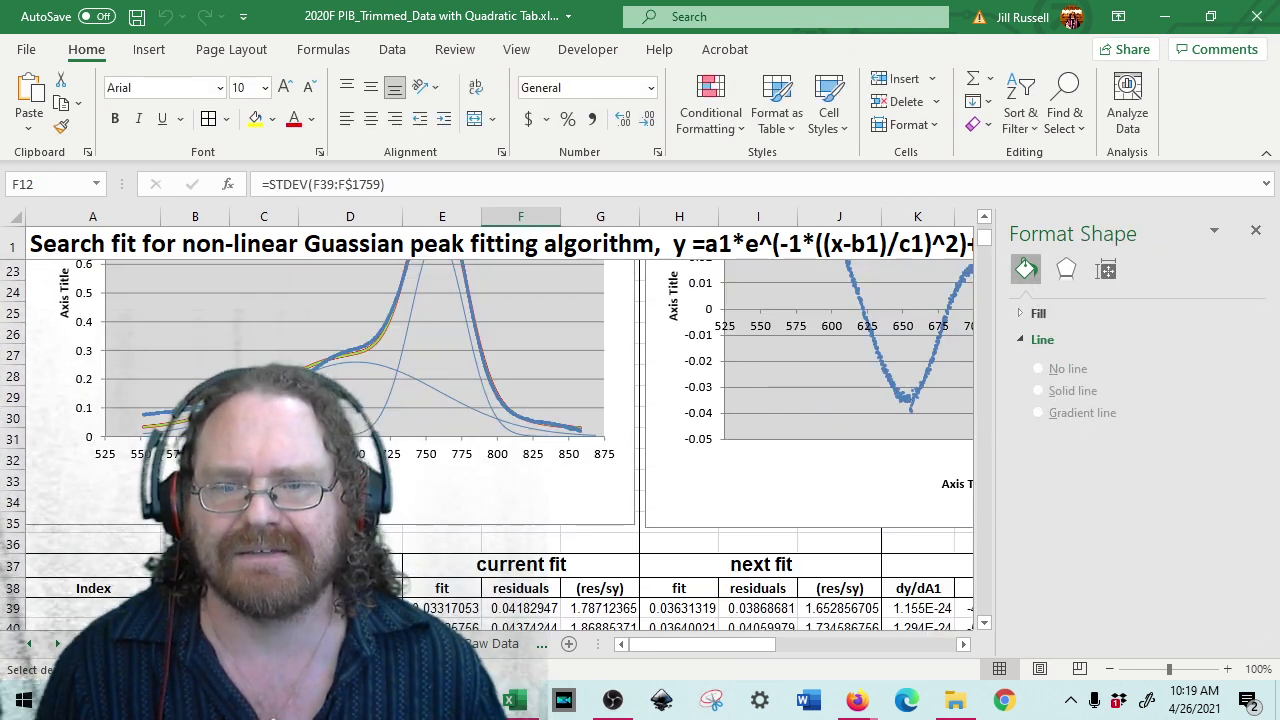
pyautogui.click(388, 461)
pyautogui.rightClick(388, 461)
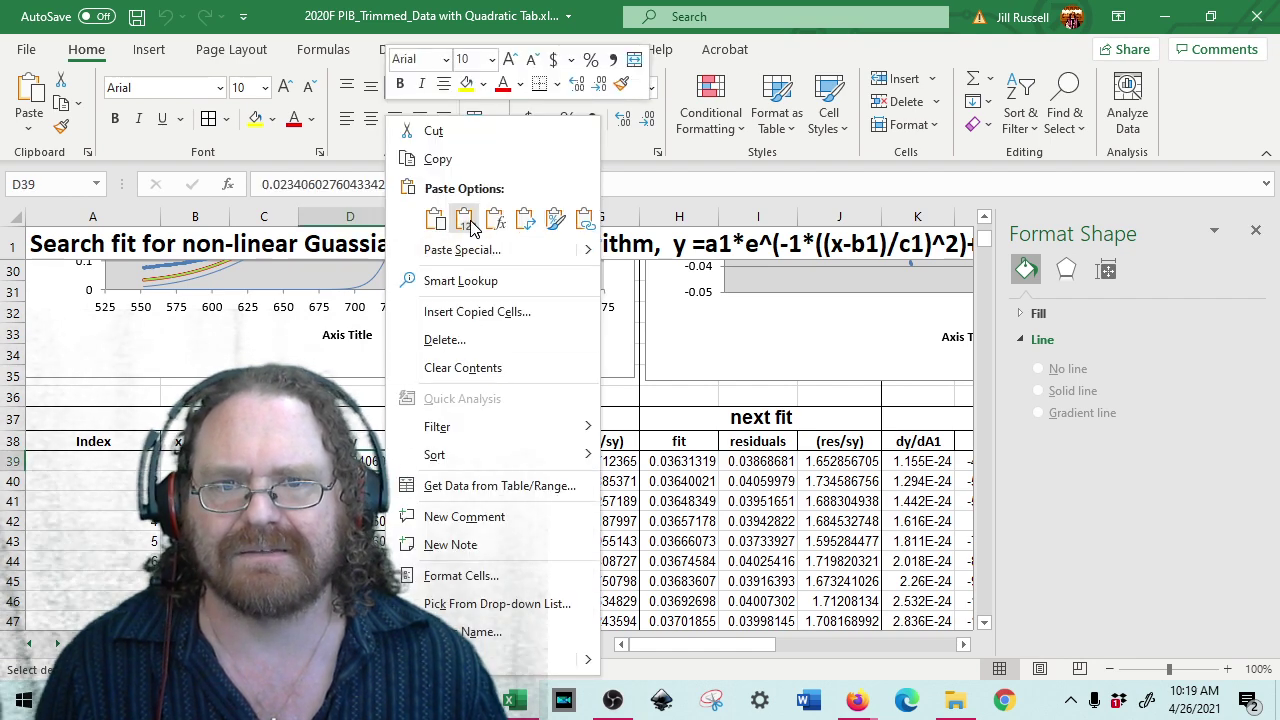
pyautogui.click(464, 218)
pyautogui.press('Escape')
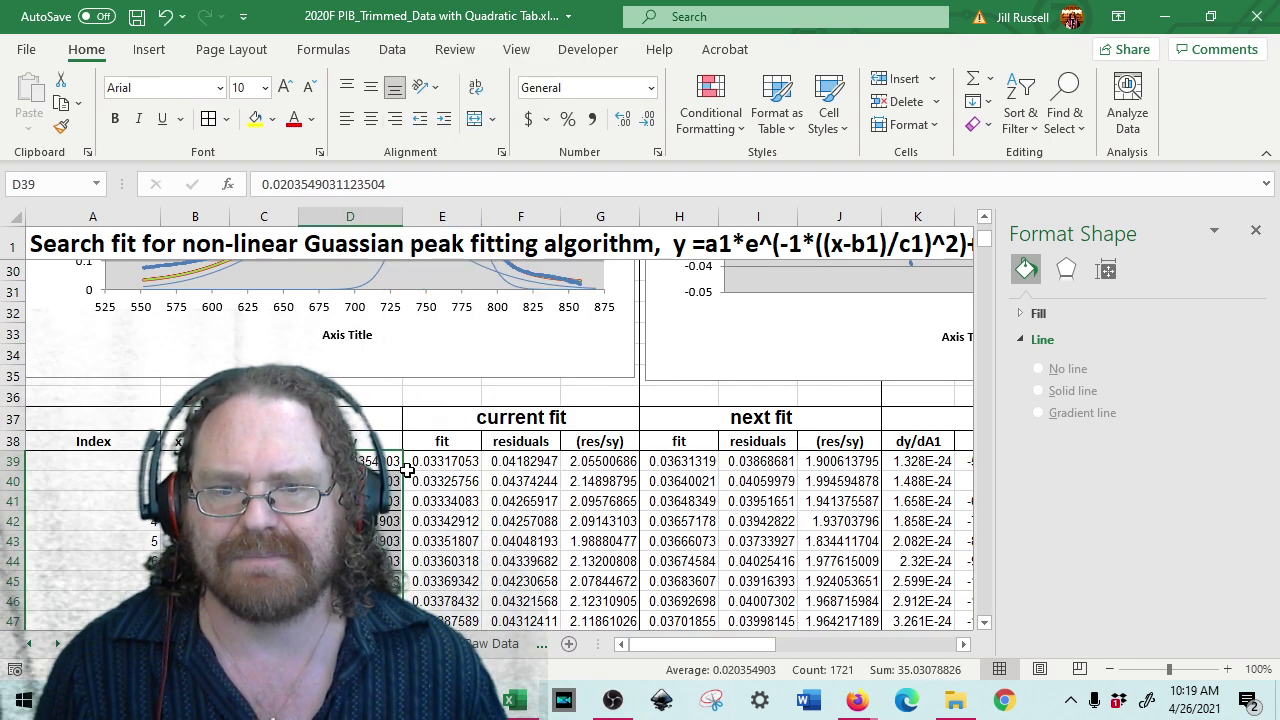
# - Change the title of the D8 fit chart to "Absorbance of D8"
pyautogui.scroll(5, 601, 563)
pyautogui.scroll(3, 515, 393)
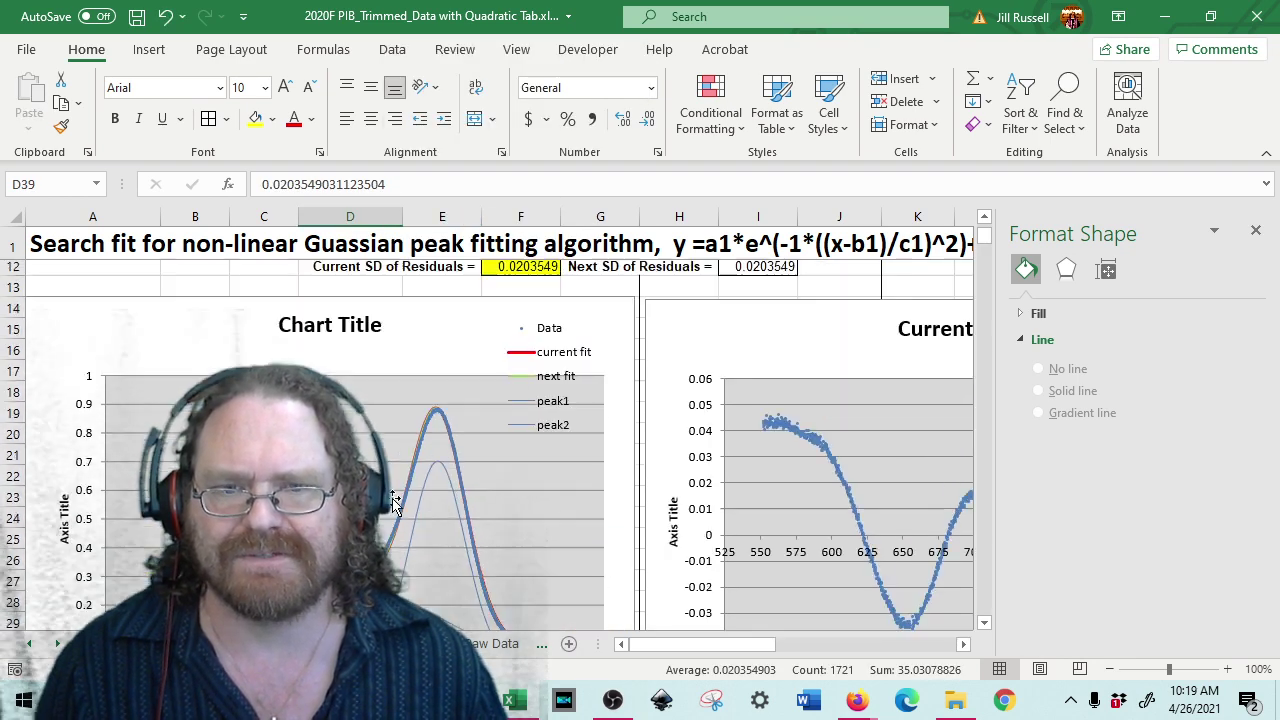
pyautogui.click(365, 430)
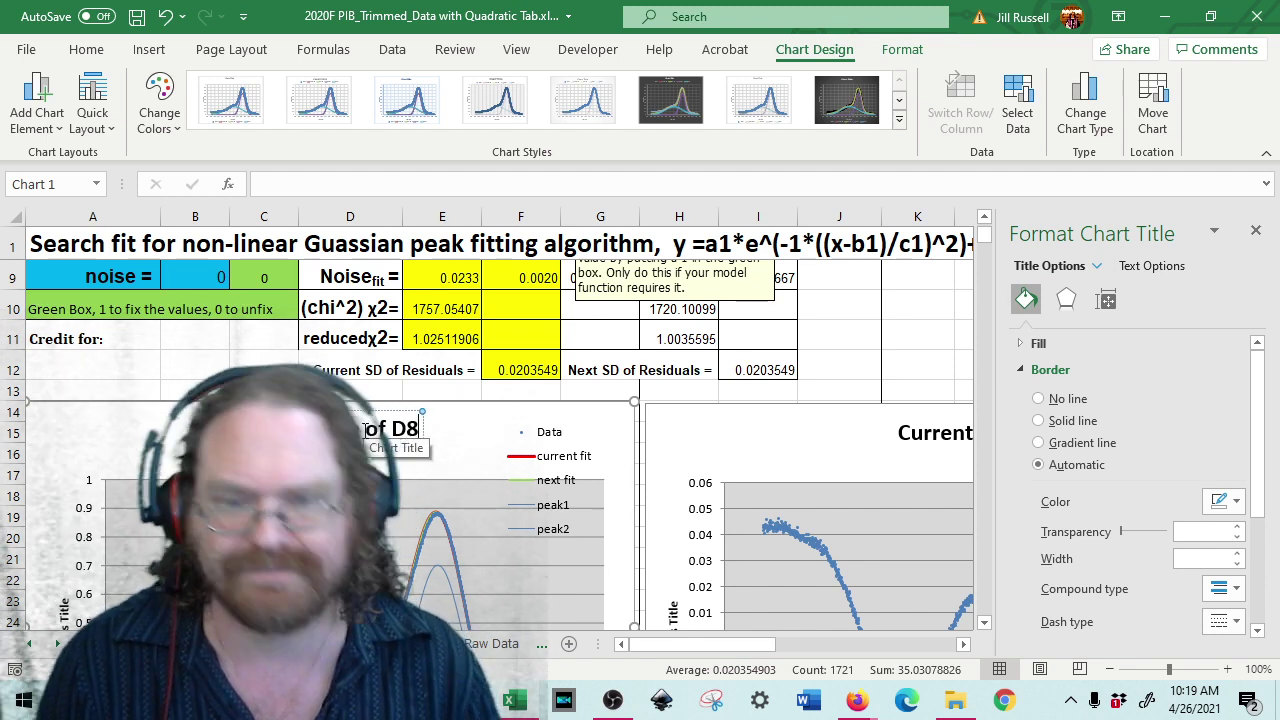
pyautogui.click(38, 604)
# - Change the D8 fit chart's vertical axis title to "Absorbance" and its horizontal axis title to "wavelength"
pyautogui.scroll(-2, 40, 580)
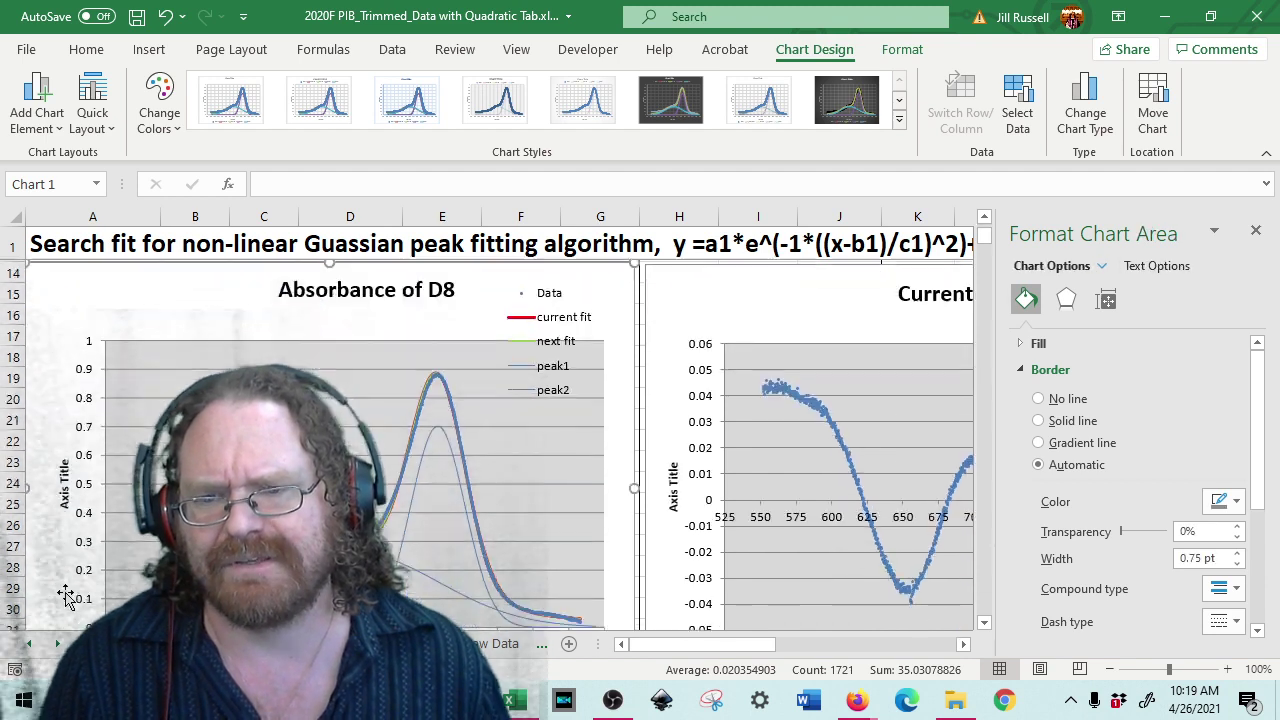
pyautogui.click(63, 440)
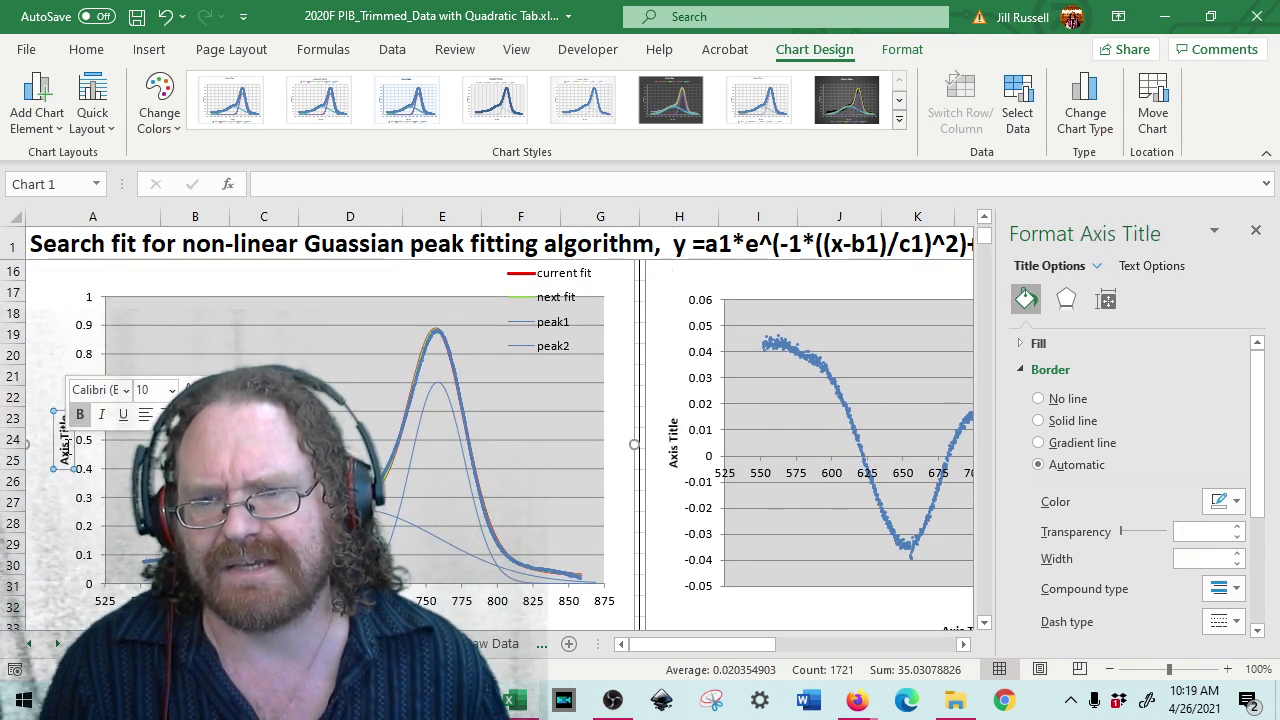
pyautogui.click(65, 443)
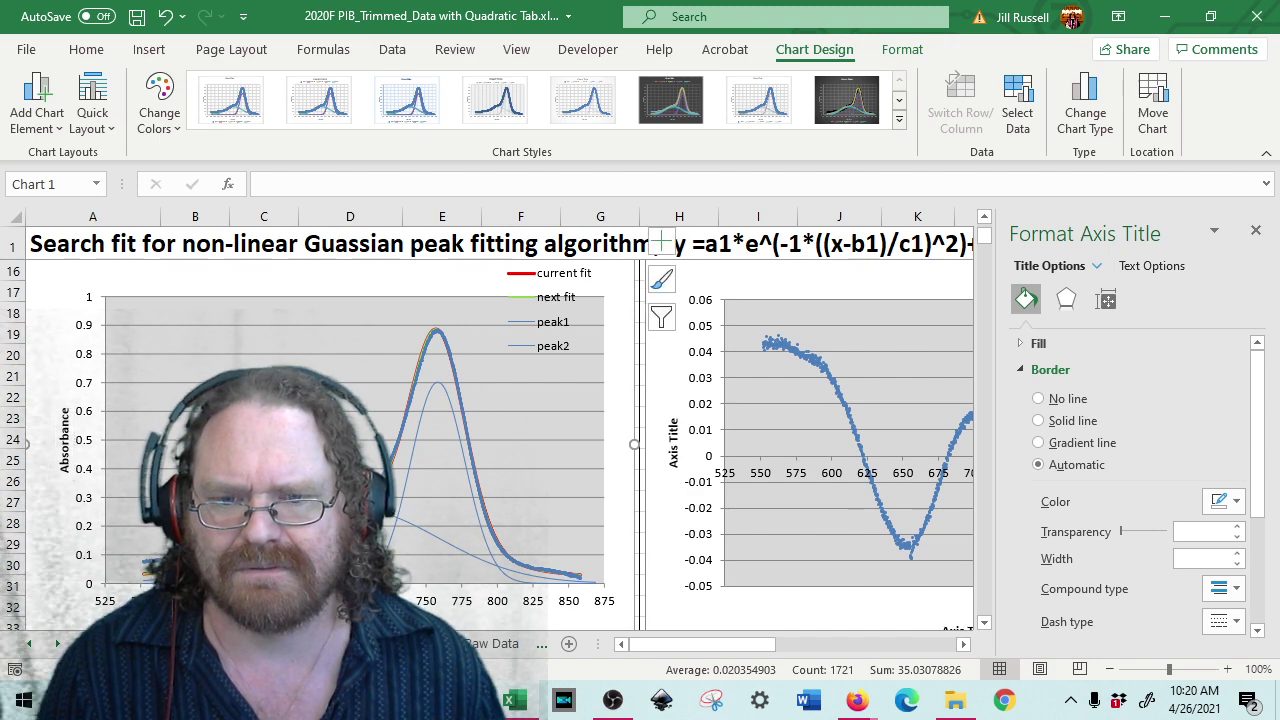
pyautogui.scroll(-5, 355, 330)
pyautogui.click(347, 334)
pyautogui.tripleClick(357, 337)
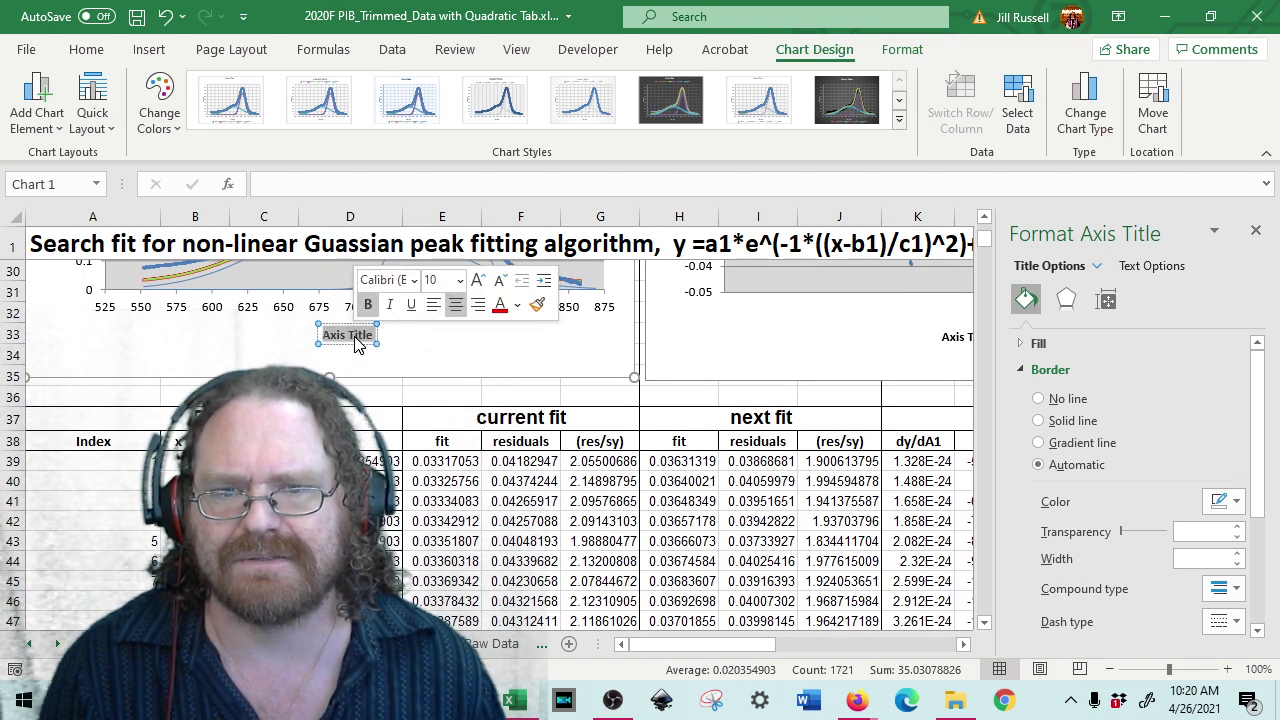
pyautogui.write('wavelengt')
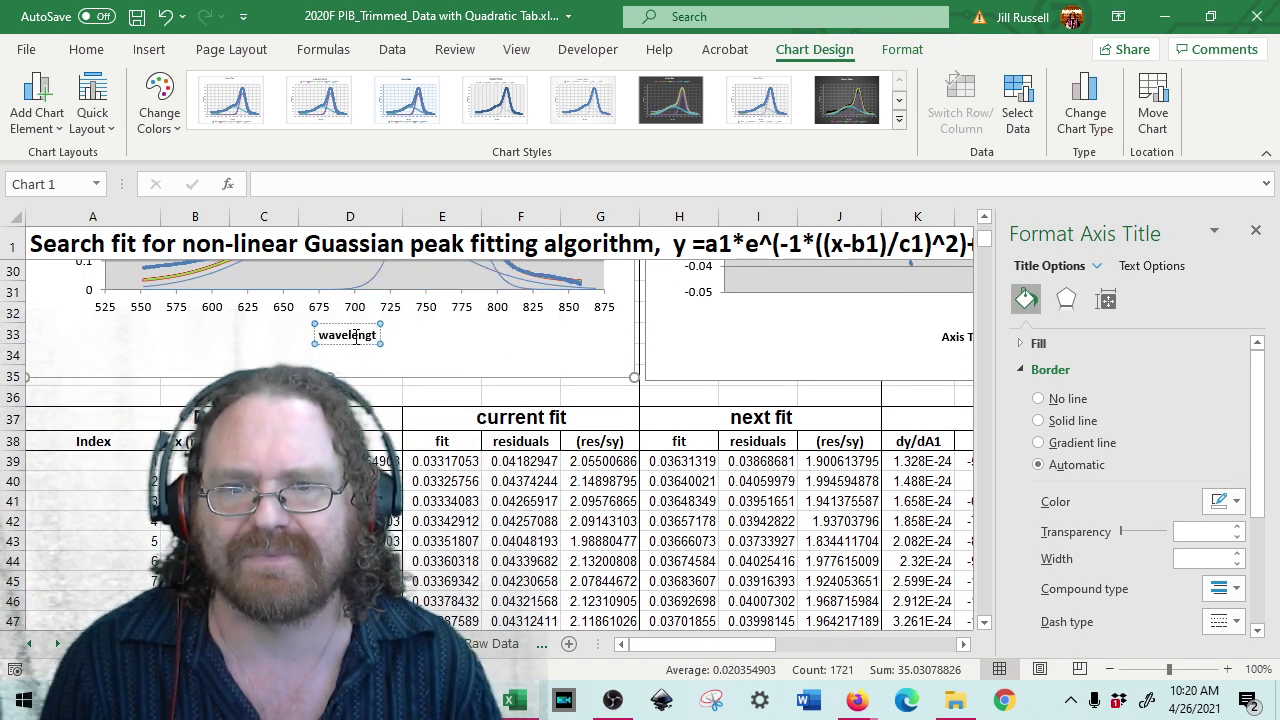
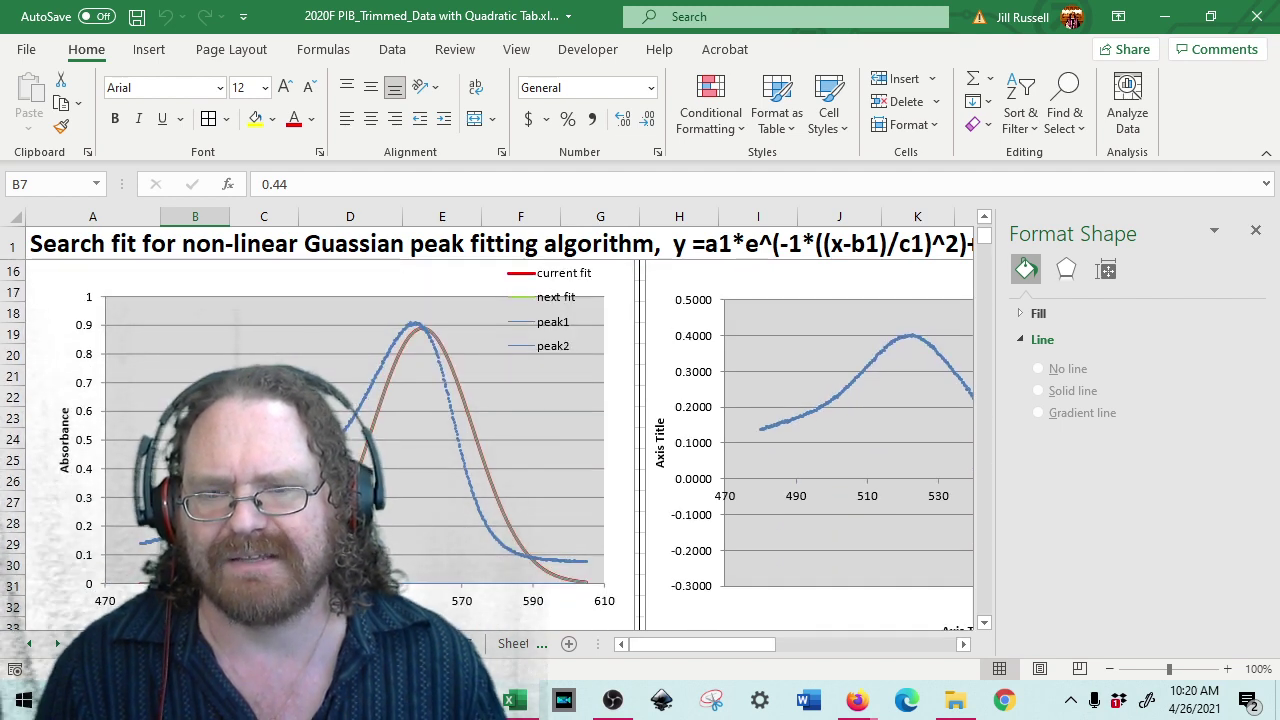
# - On the B4 sheet, set A2expected in B6 to 0.44 and B2expected in B7 to 523
pyautogui.scroll(5, 200, 276)
pyautogui.moveTo(200, 276)
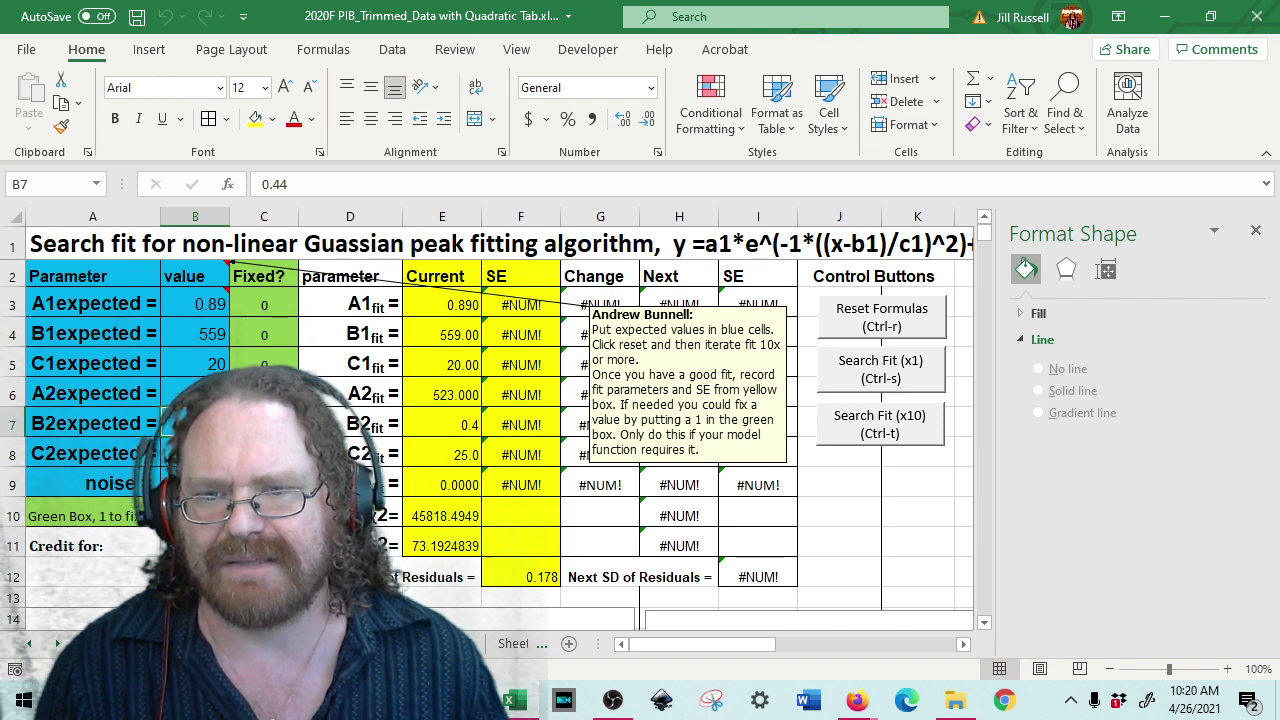
pyautogui.press('Up')
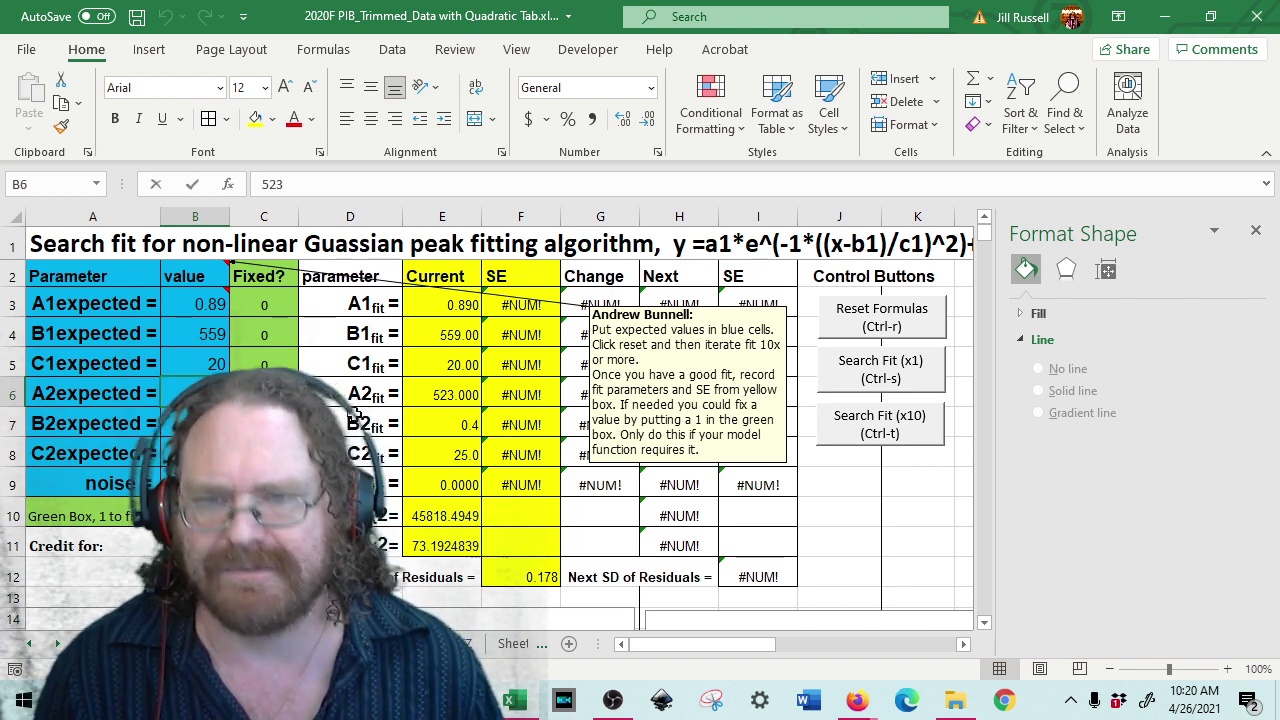
pyautogui.write('.44')
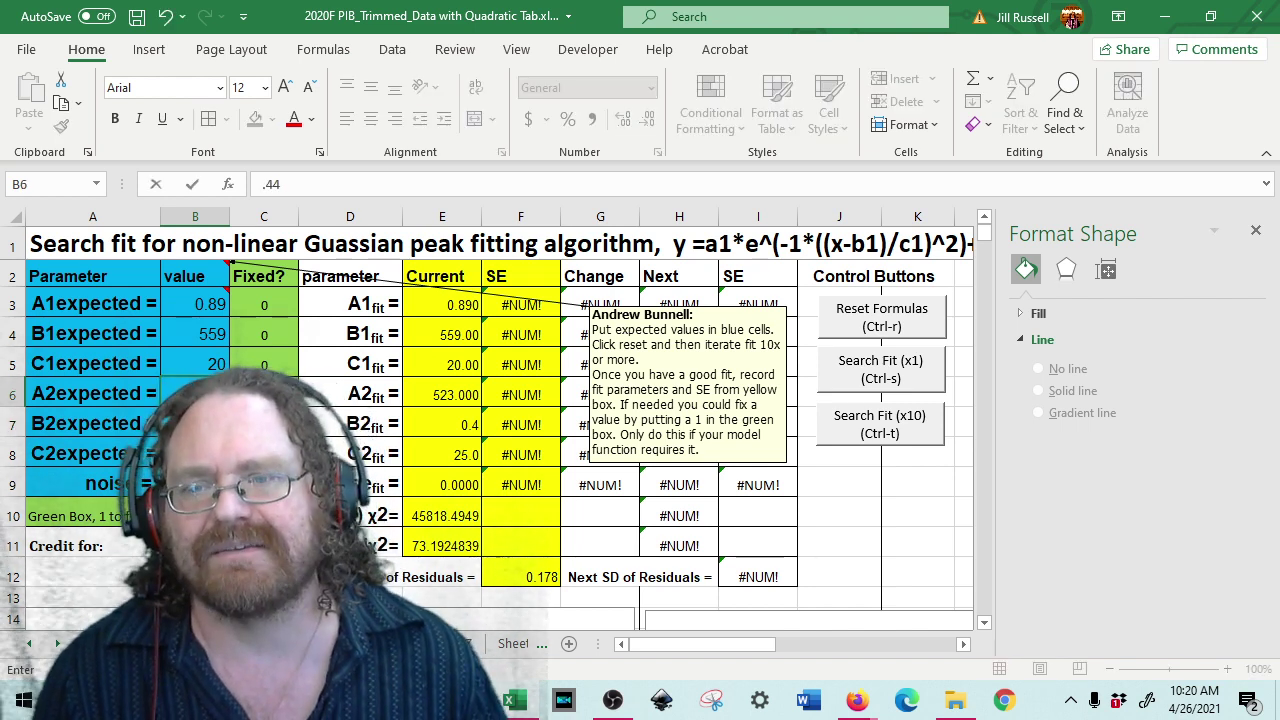
pyautogui.press('Return')
pyautogui.write('523')
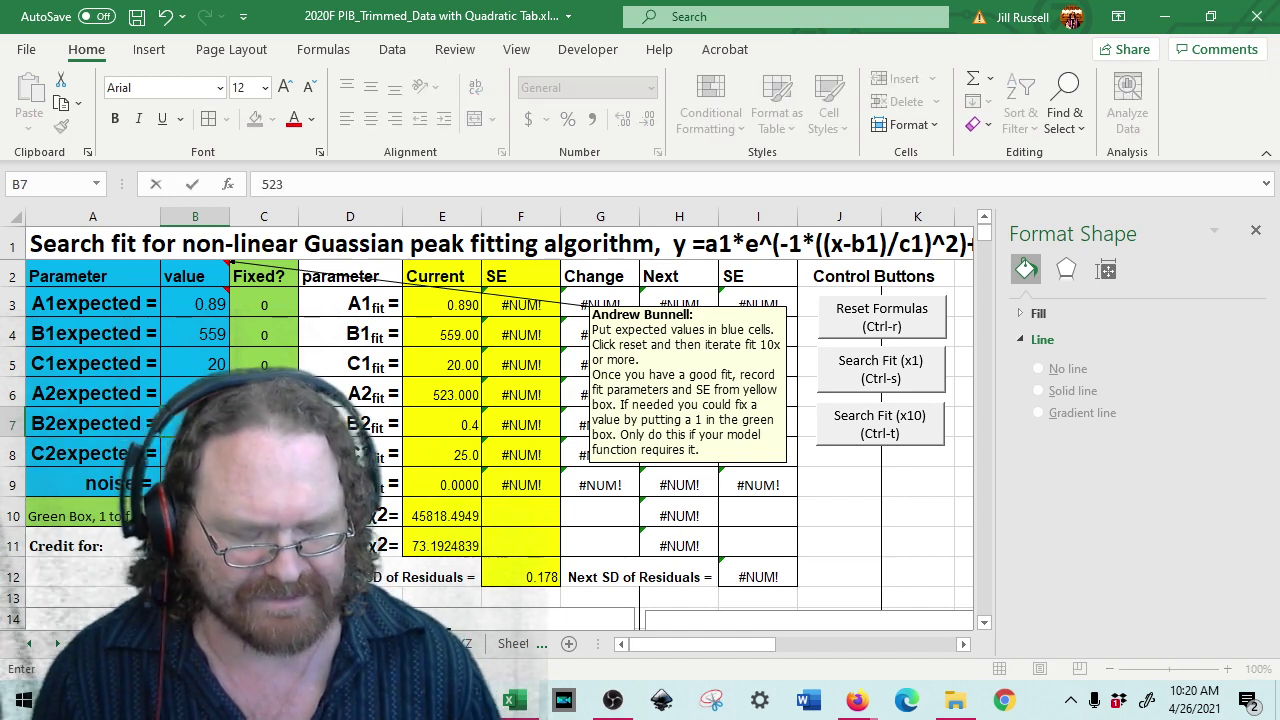
pyautogui.press('Return')
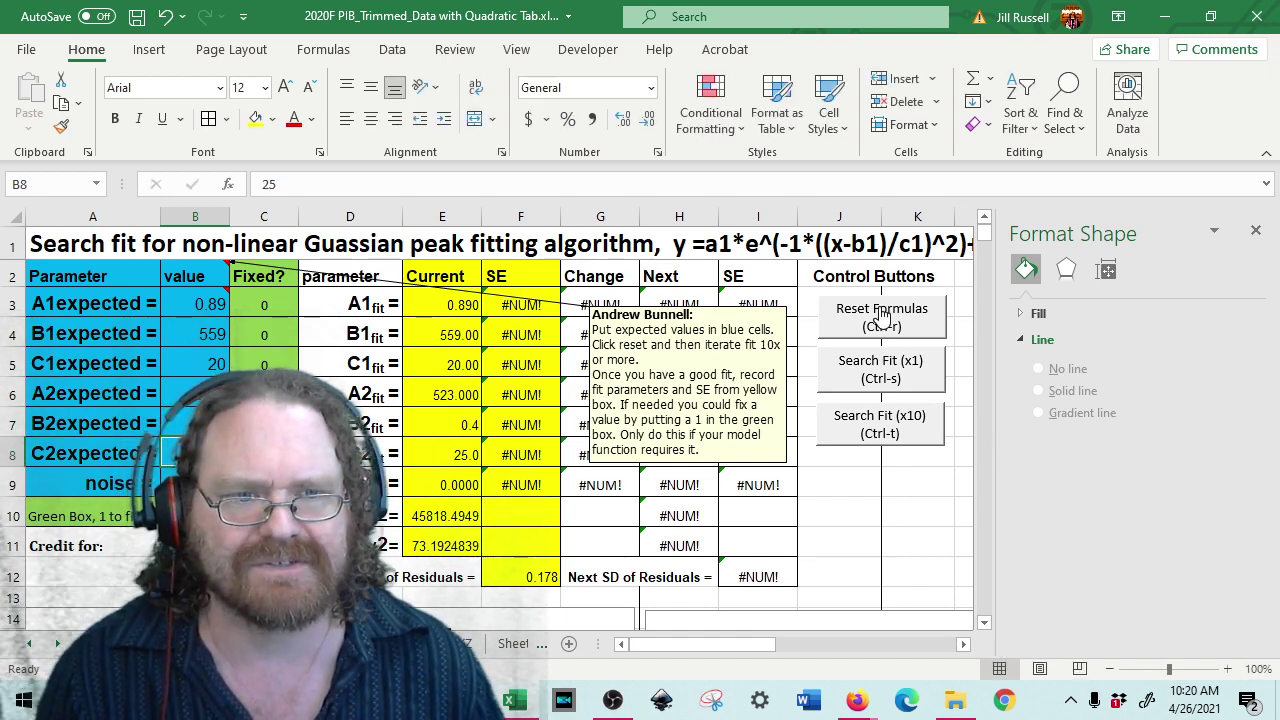
# - Reset the fit formulas to the expected values and run the ten-iteration search fit repeatedly on the B4 data
pyautogui.click(871, 360)
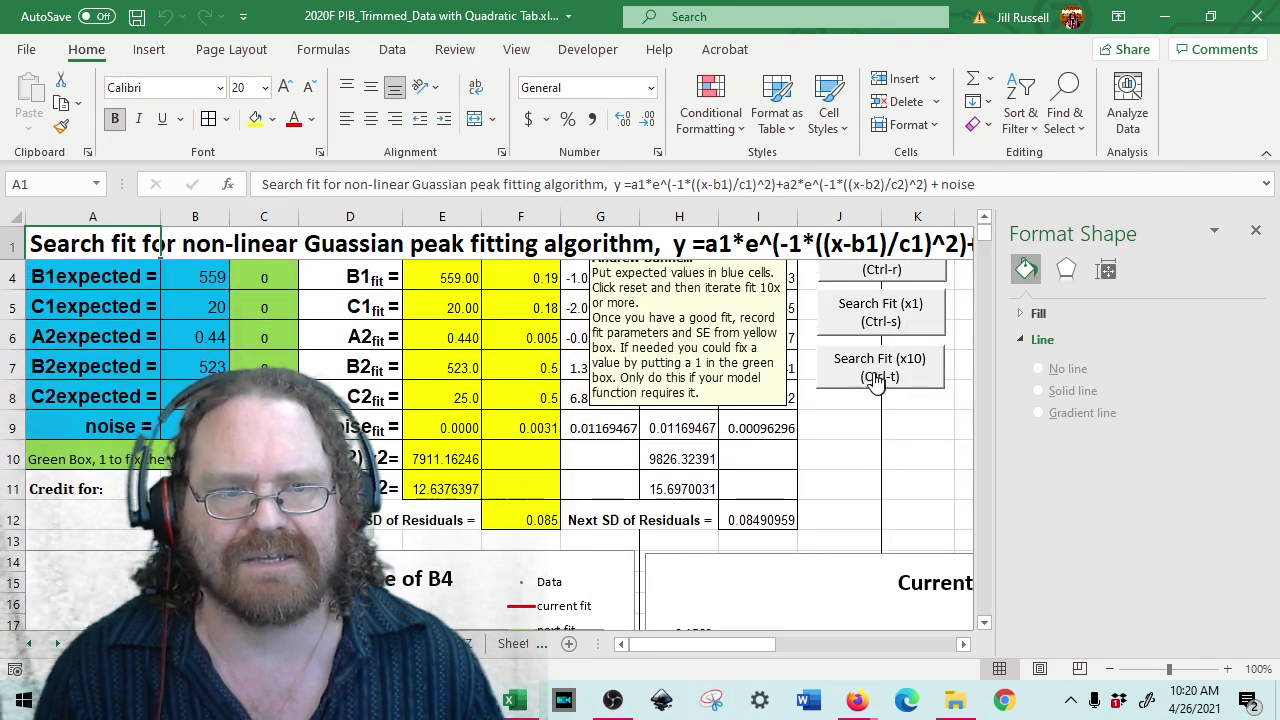
pyautogui.click(872, 368)
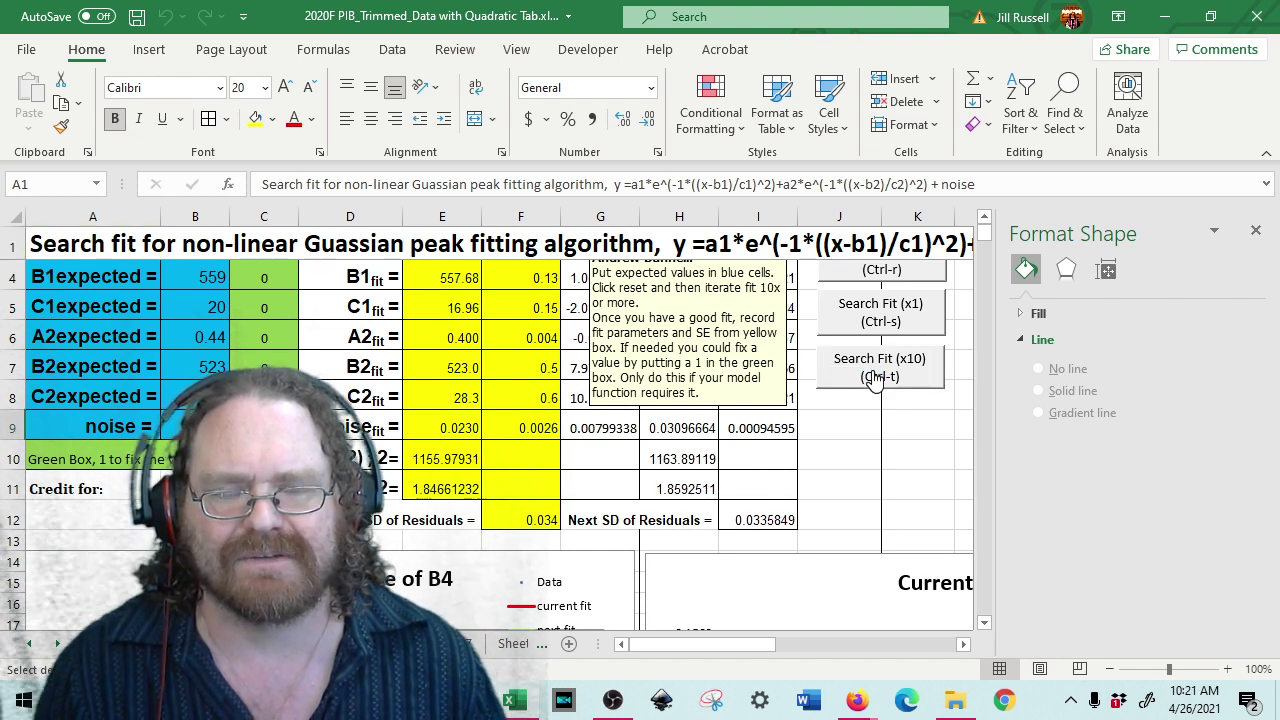
pyautogui.click(870, 368)
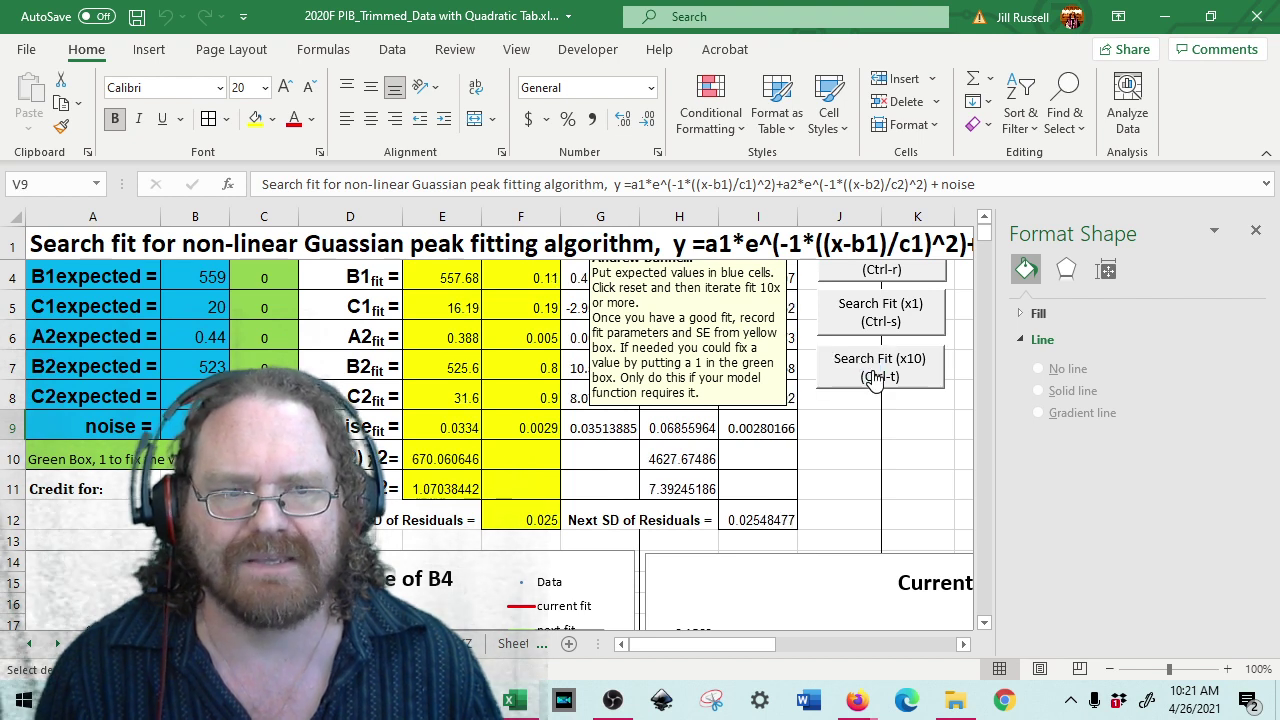
pyautogui.click(895, 378)
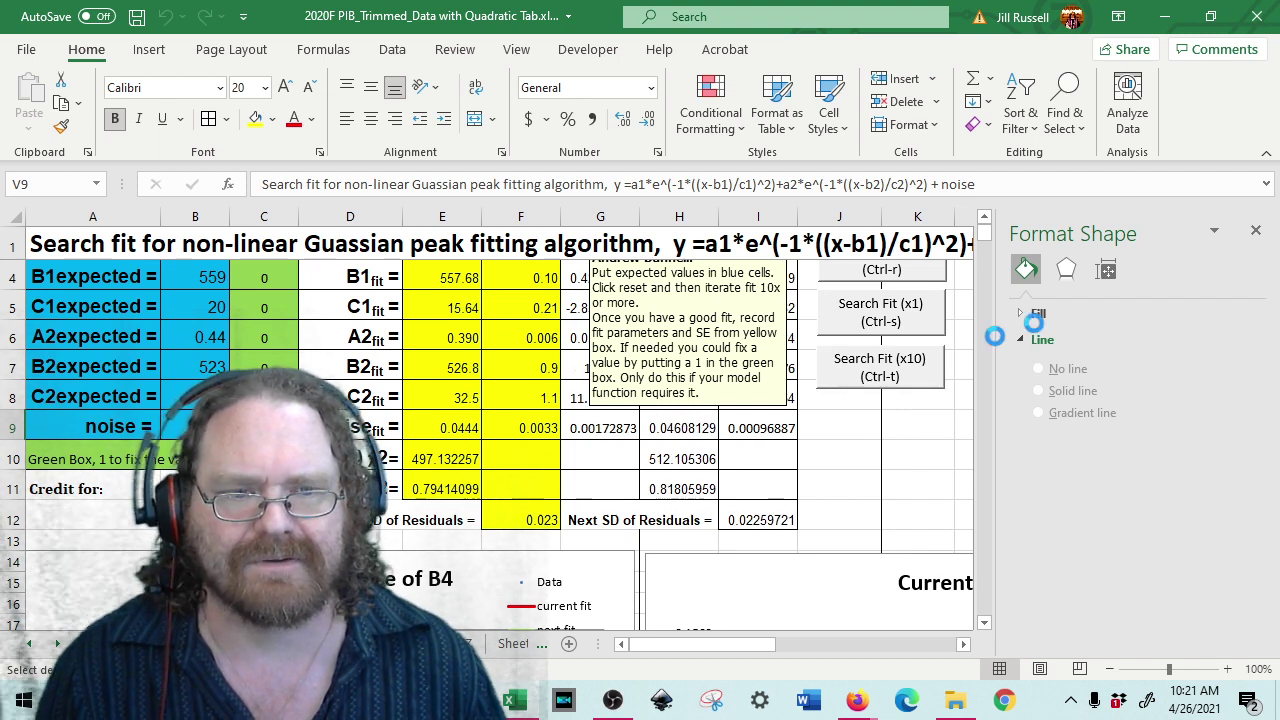
pyautogui.click(855, 374)
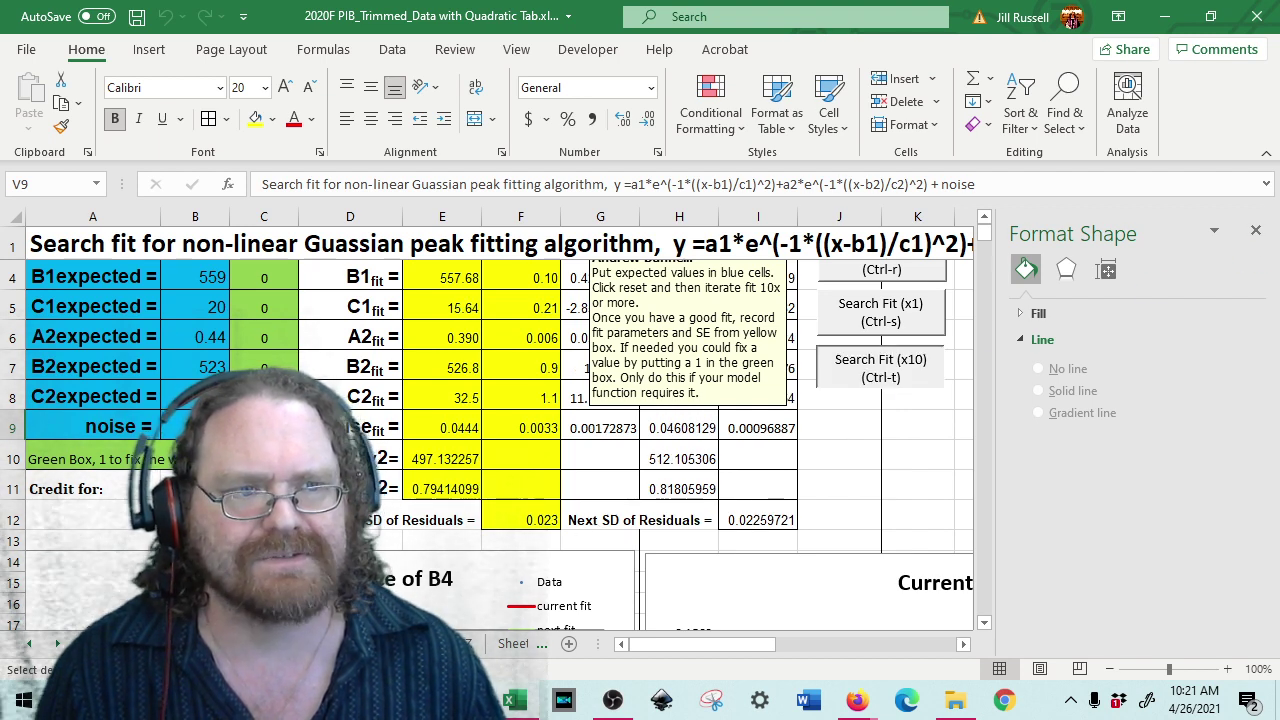
pyautogui.click(845, 375)
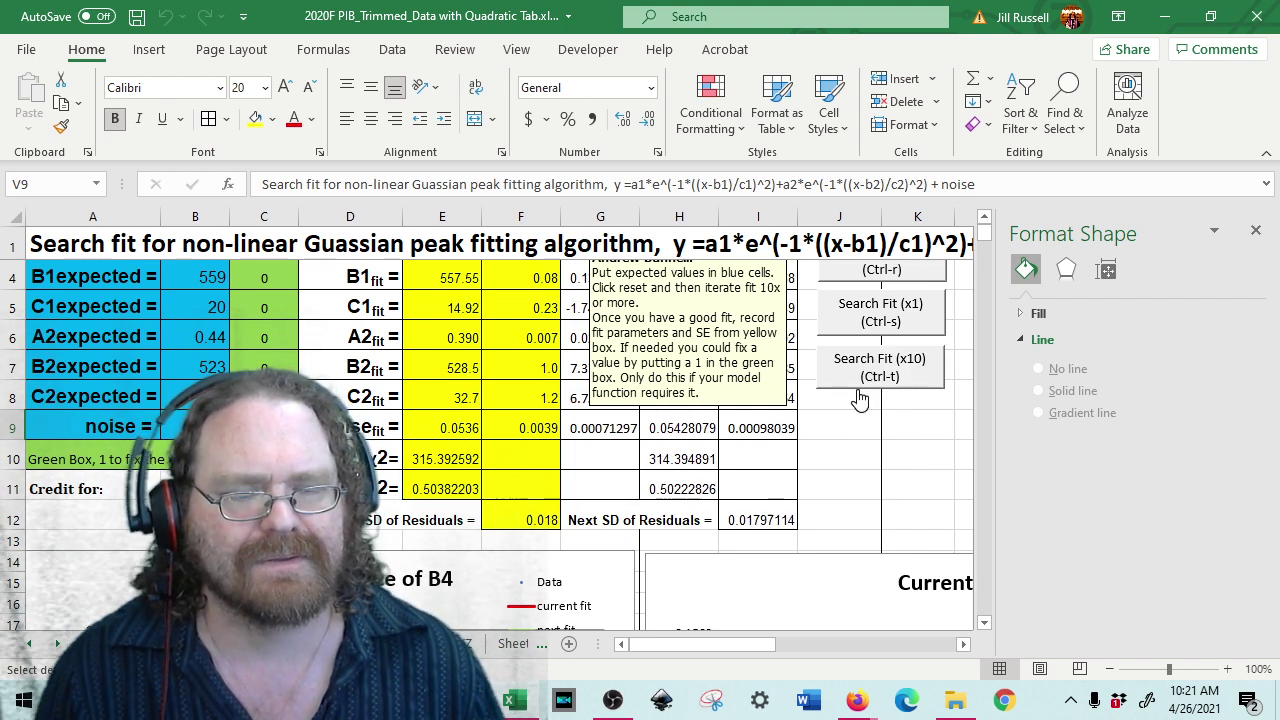
# - Close the shape formatting pane and paste F12's SD of residuals as a value down the B4 sy column from D39
pyautogui.click(1257, 232)
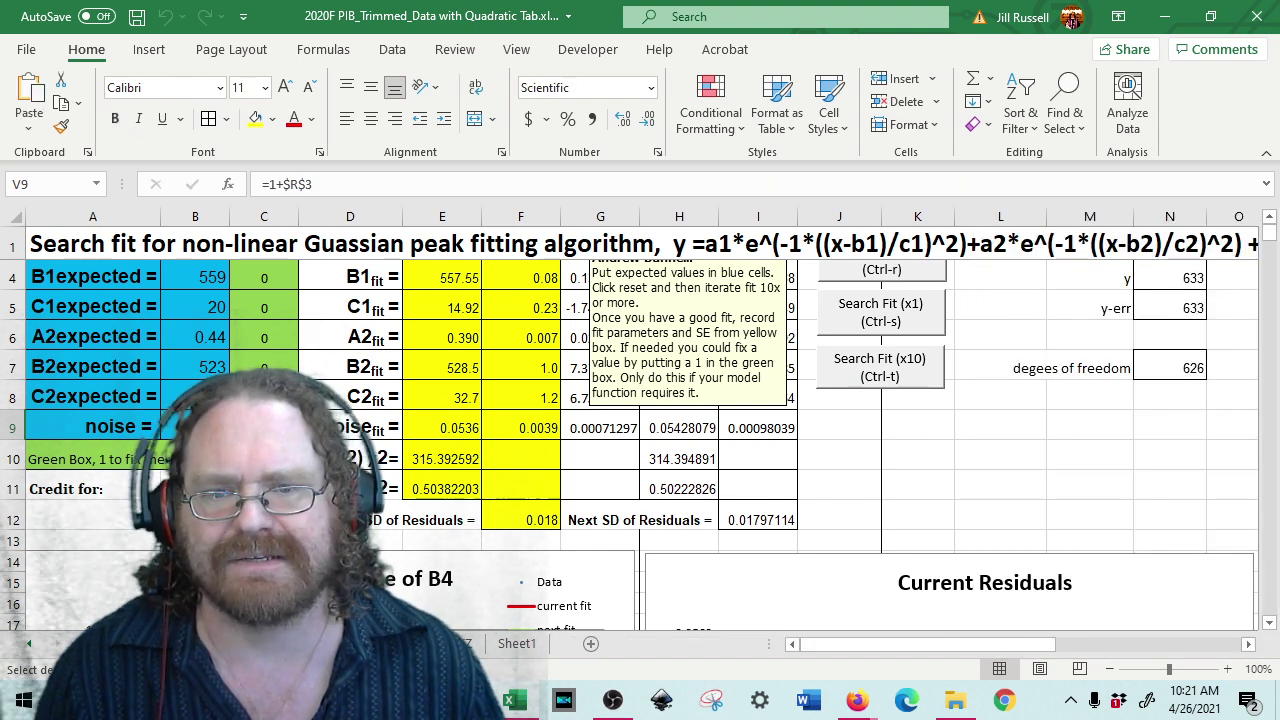
pyautogui.click(264, 520)
pyautogui.click(540, 515)
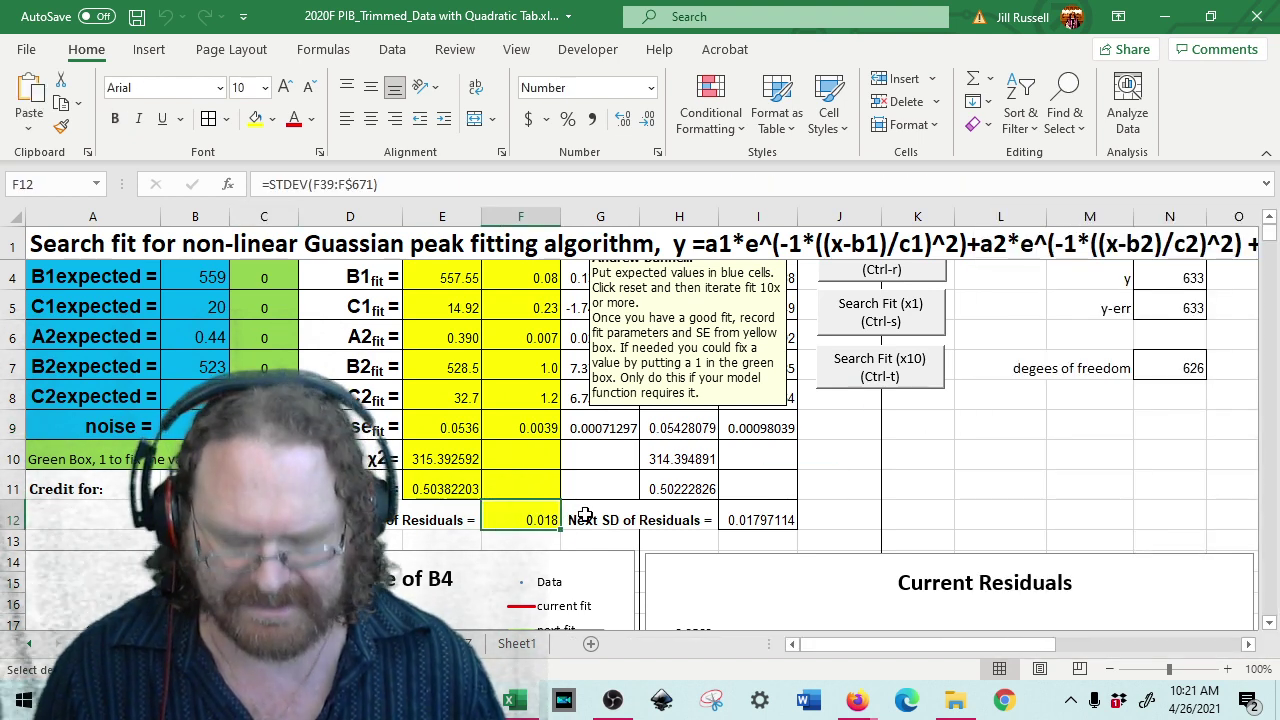
pyautogui.scroll(-9, 474, 506)
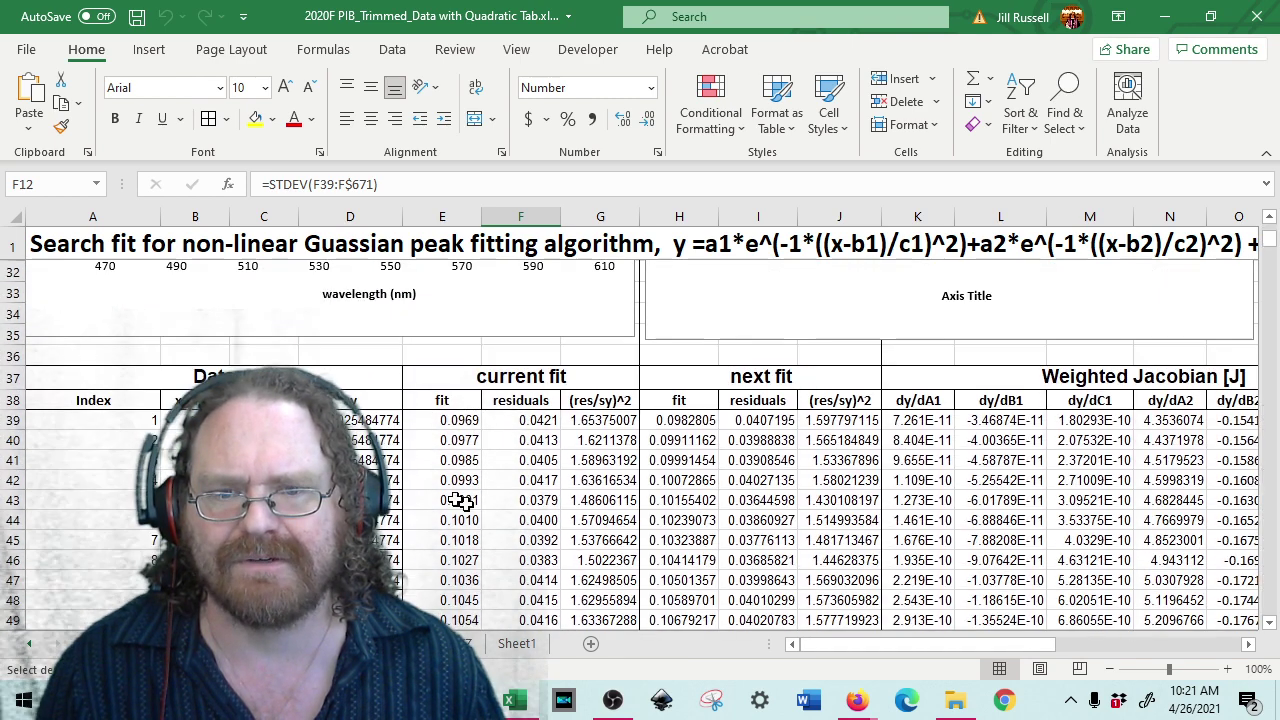
pyautogui.click(375, 420)
pyautogui.rightClick(375, 420)
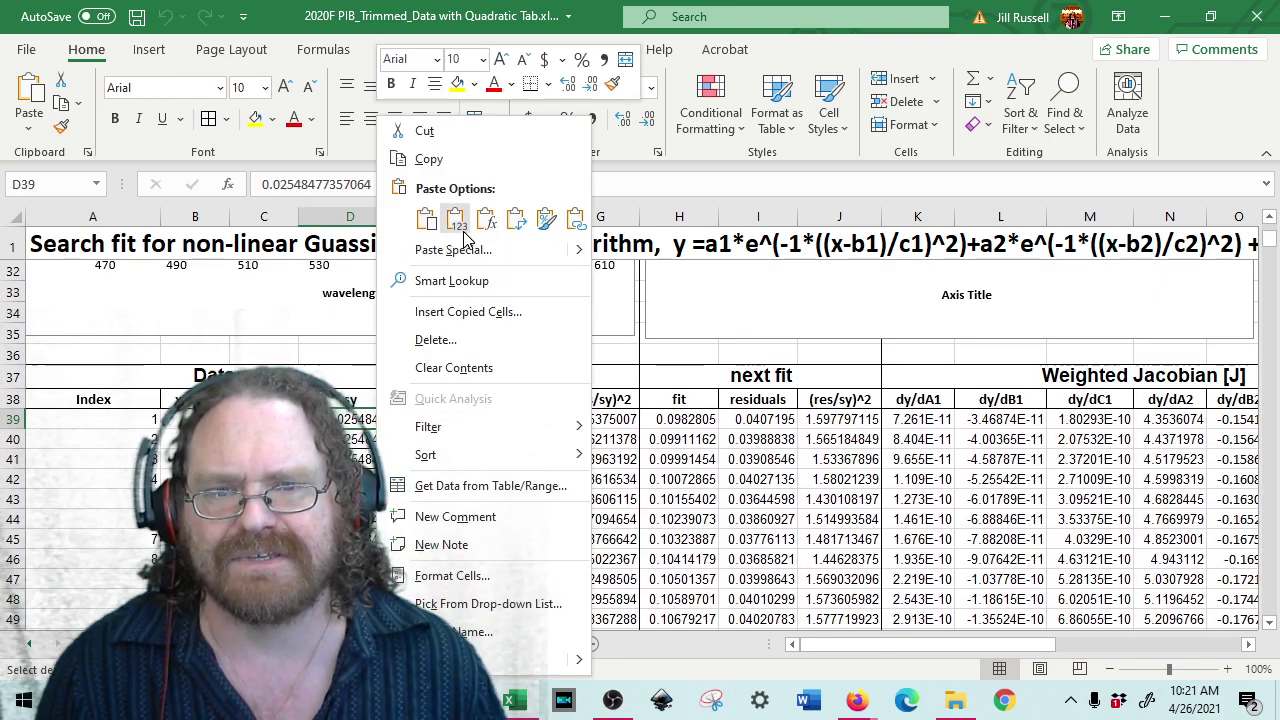
pyautogui.click(456, 222)
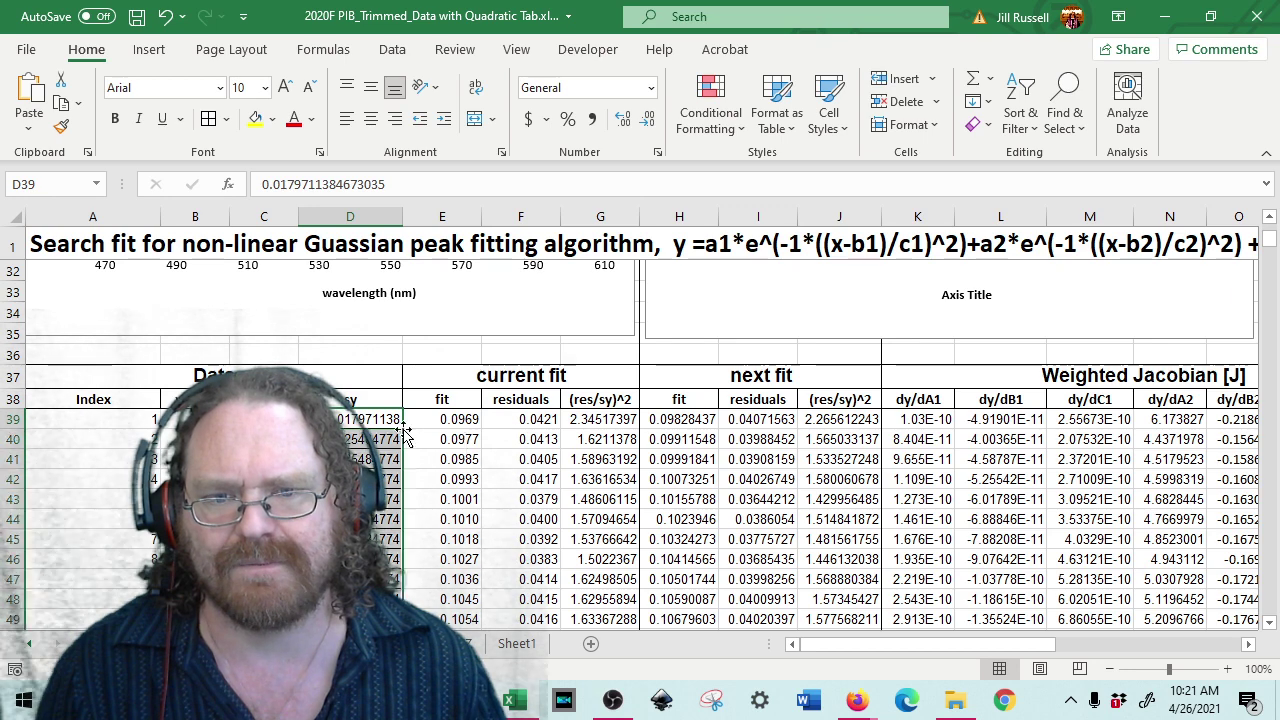
pyautogui.scroll(9, 532, 478)
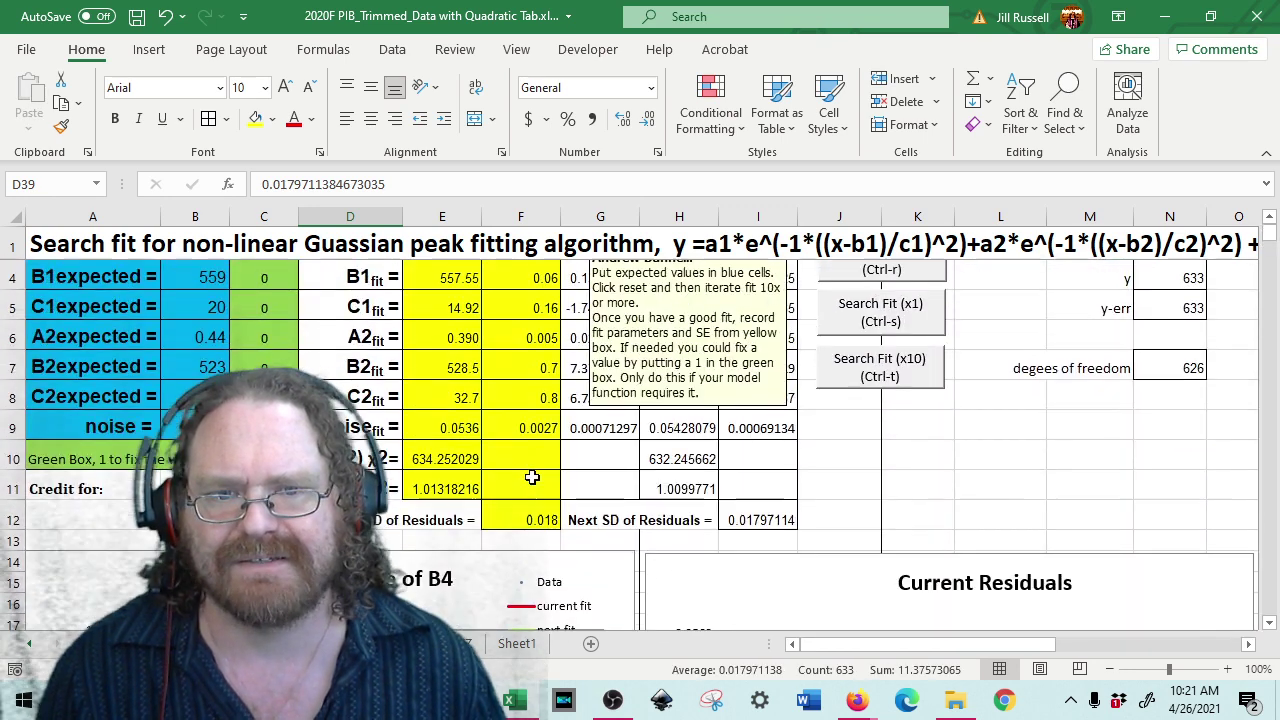
pyautogui.scroll(1, 532, 478)
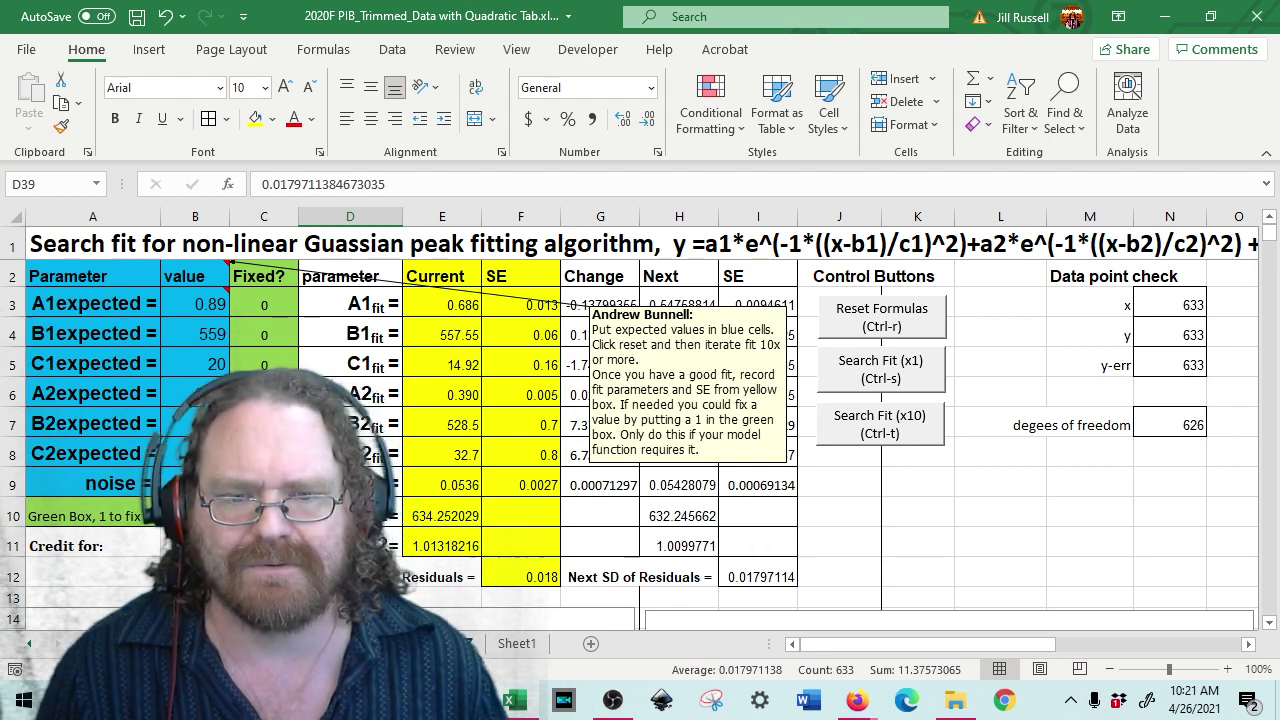
# - Look over the quadratic regression sheet and Sheet1, and examine the lambda and E_lambda entries in B3 and C3
pyautogui.click(470, 643)
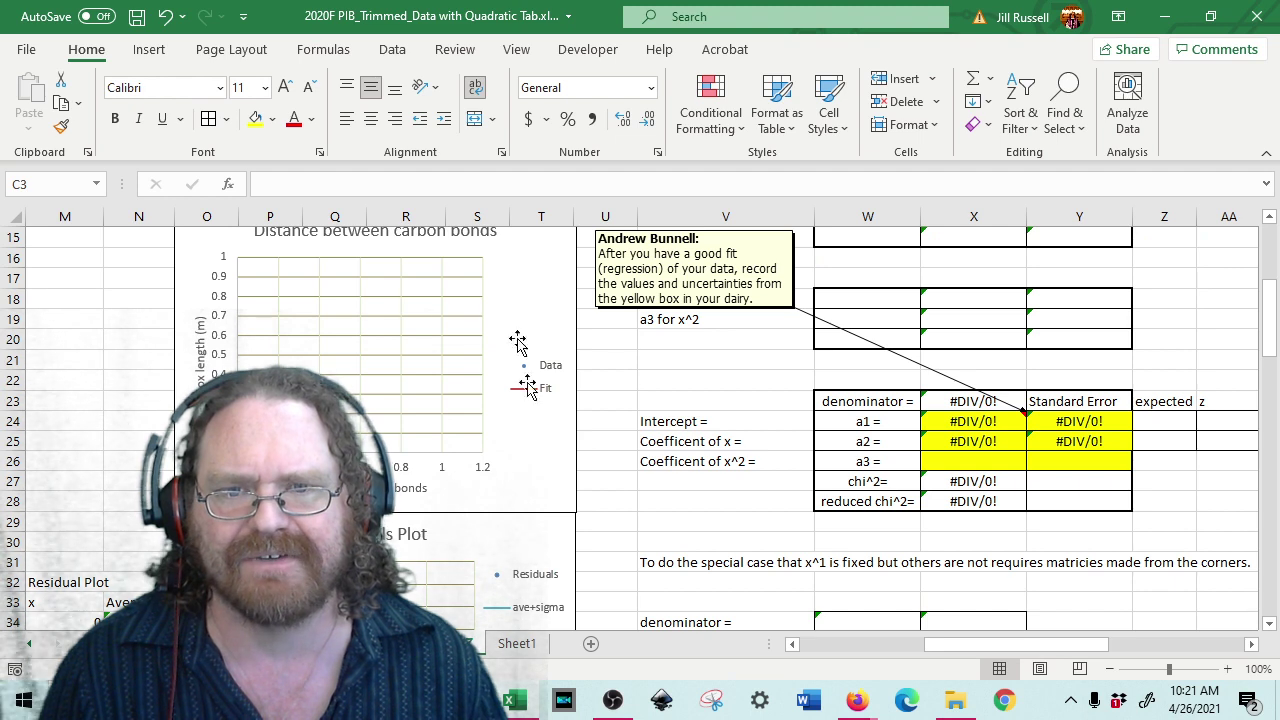
pyautogui.scroll(5, 520, 420)
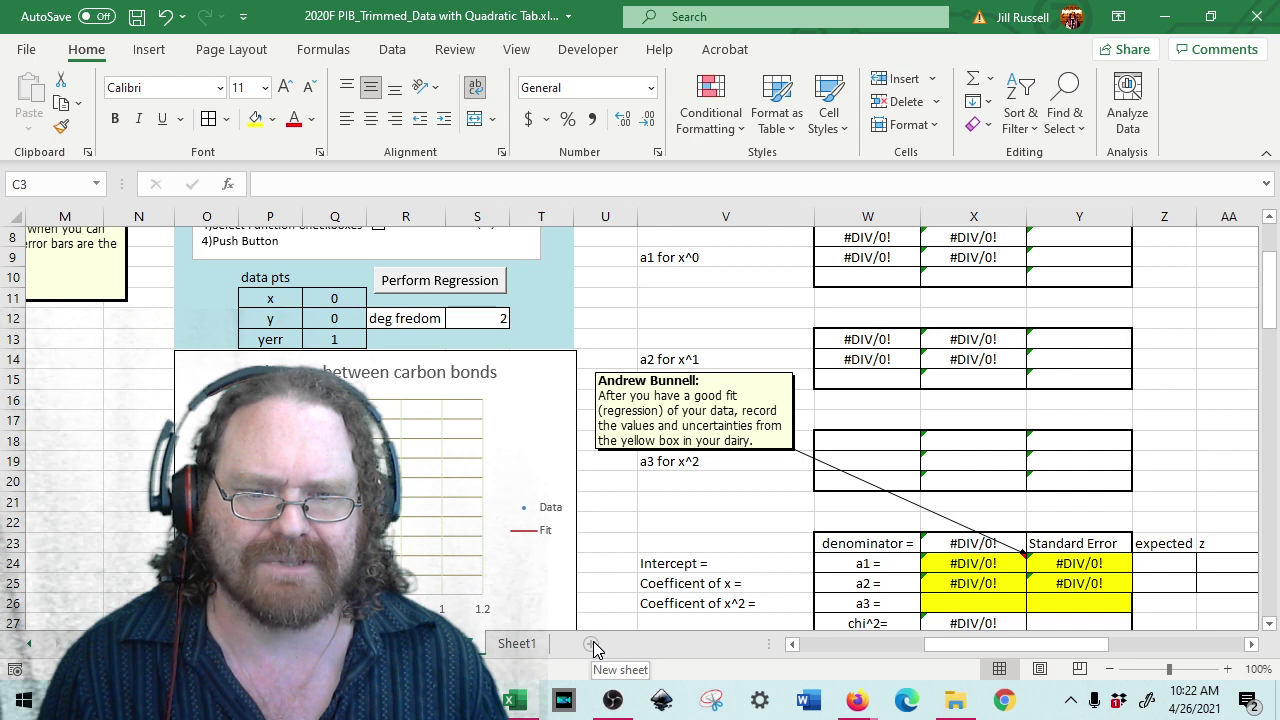
pyautogui.click(520, 643)
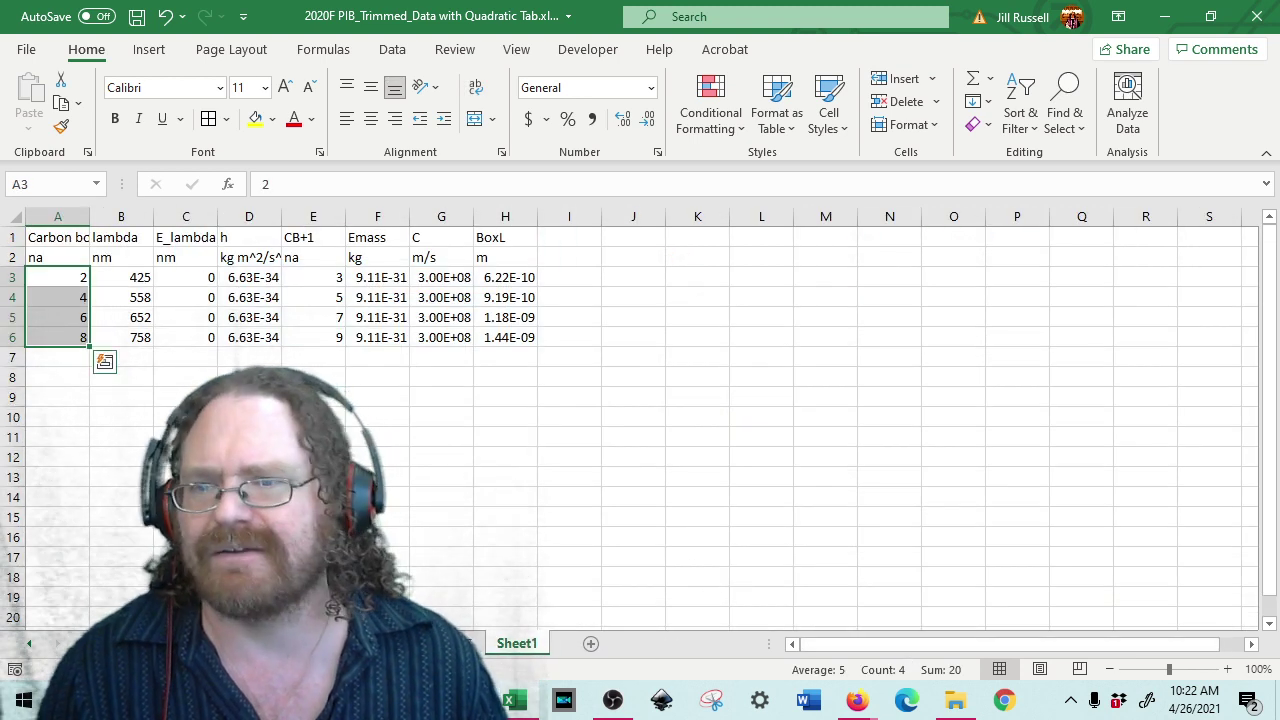
pyautogui.click(185, 457)
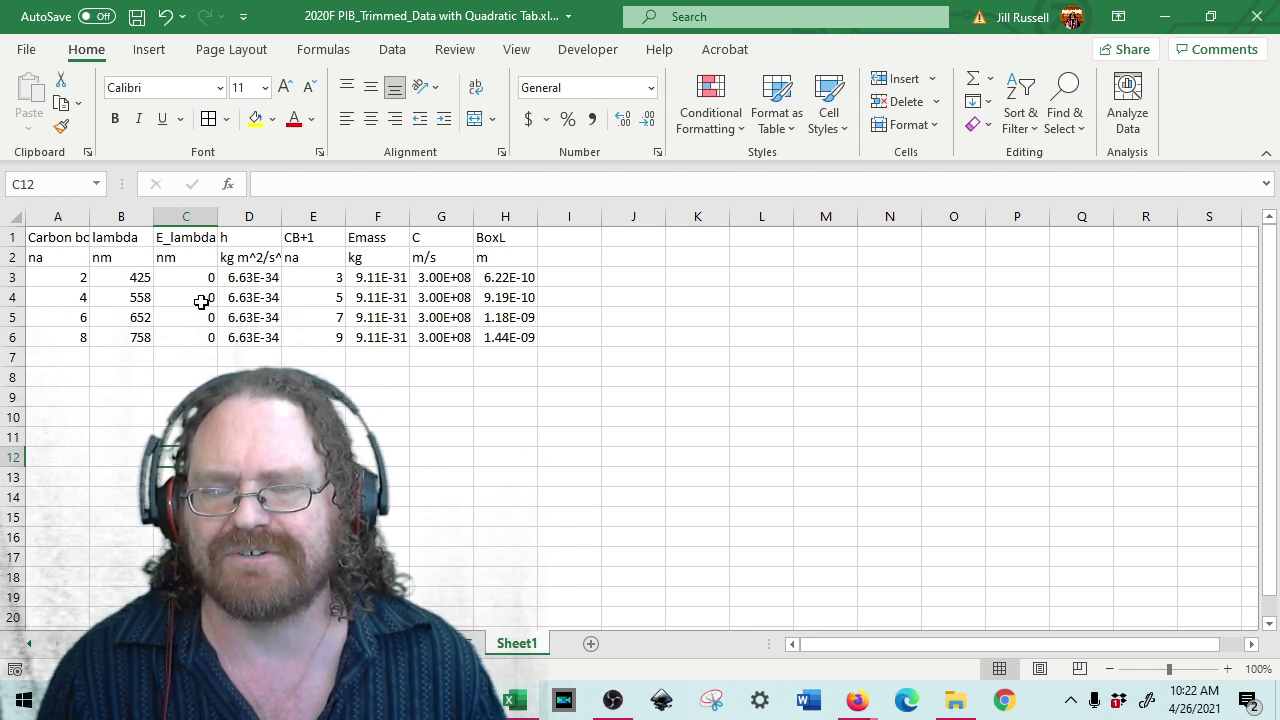
pyautogui.click(130, 277)
pyautogui.moveTo(130, 277); pyautogui.dragTo(205, 280)
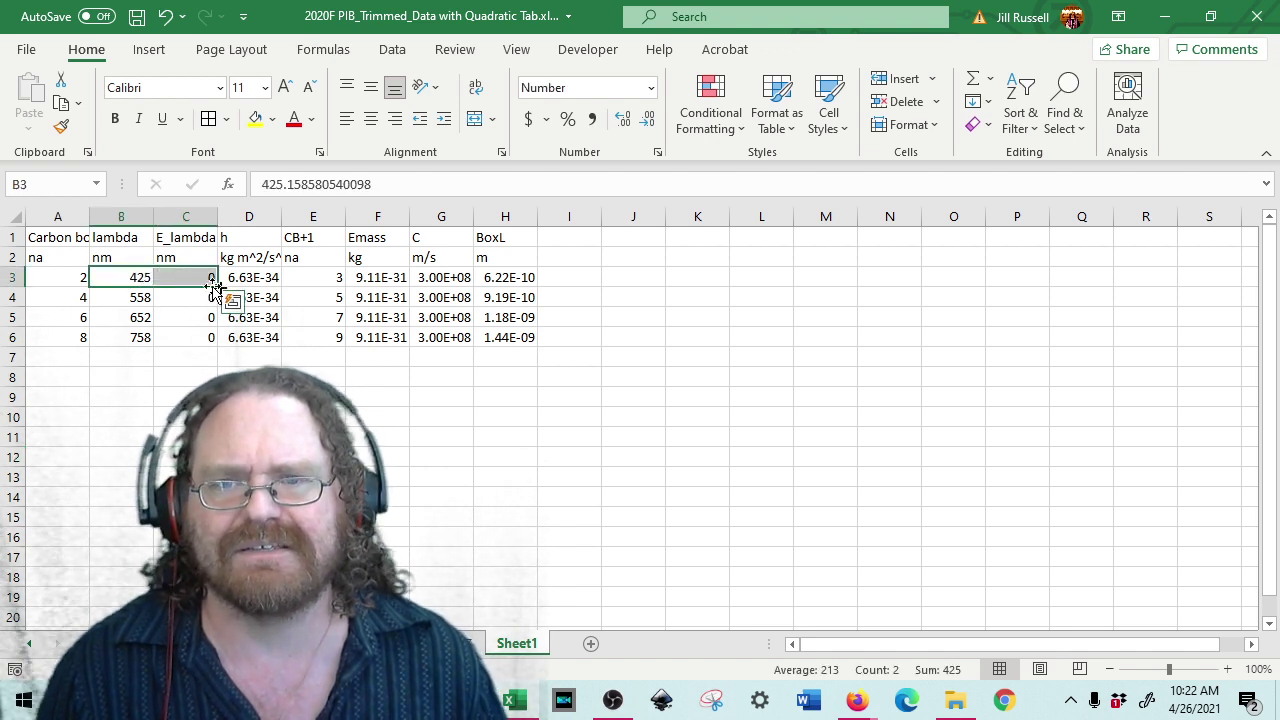
pyautogui.click(200, 278)
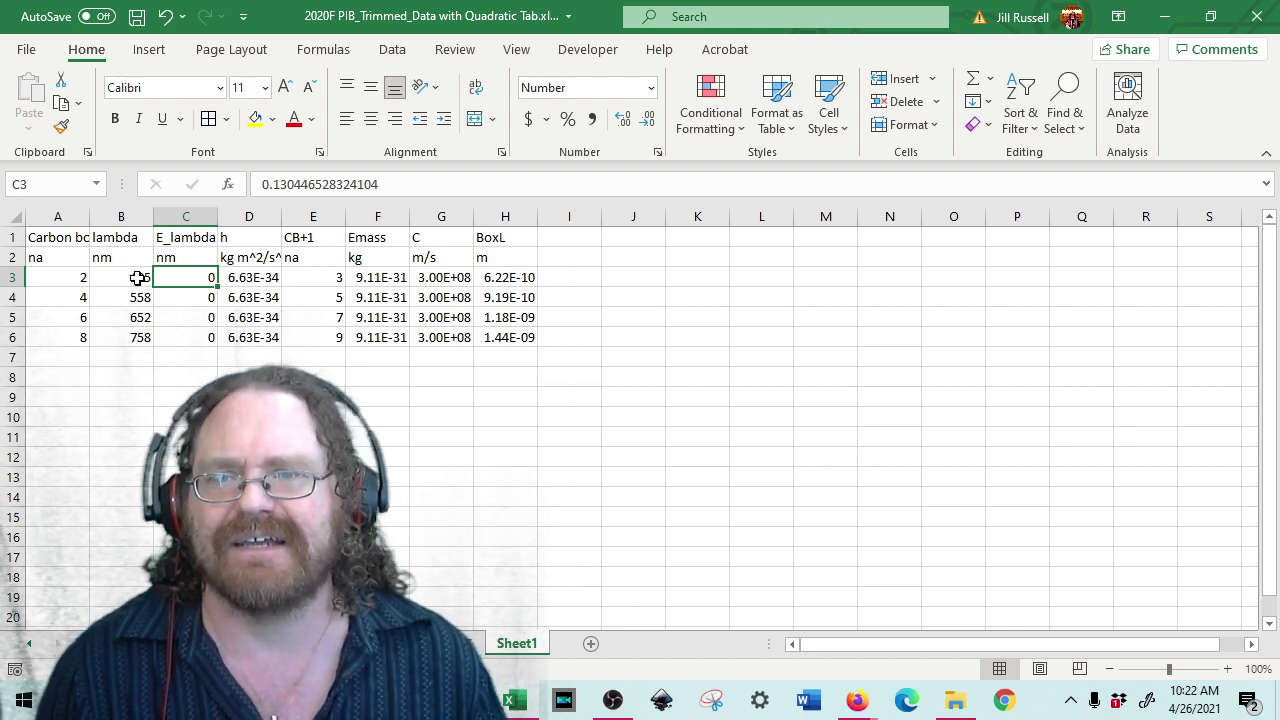
pyautogui.click(249, 417)
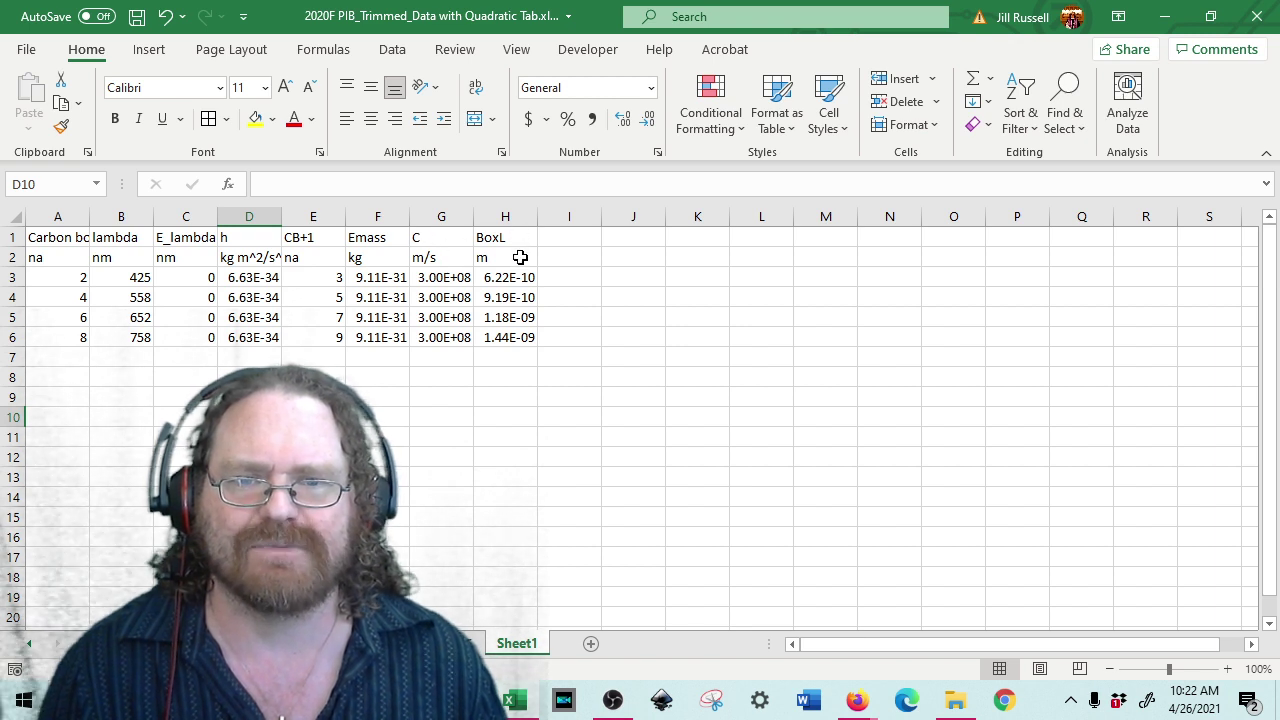
# - Re-enter the speed of light in Sheet1's G3 as 3e8 and inspect the CB+1 formula in E3
pyautogui.click(447, 277)
pyautogui.click(352, 185)
pyautogui.moveTo(352, 185); pyautogui.dragTo(214, 186)
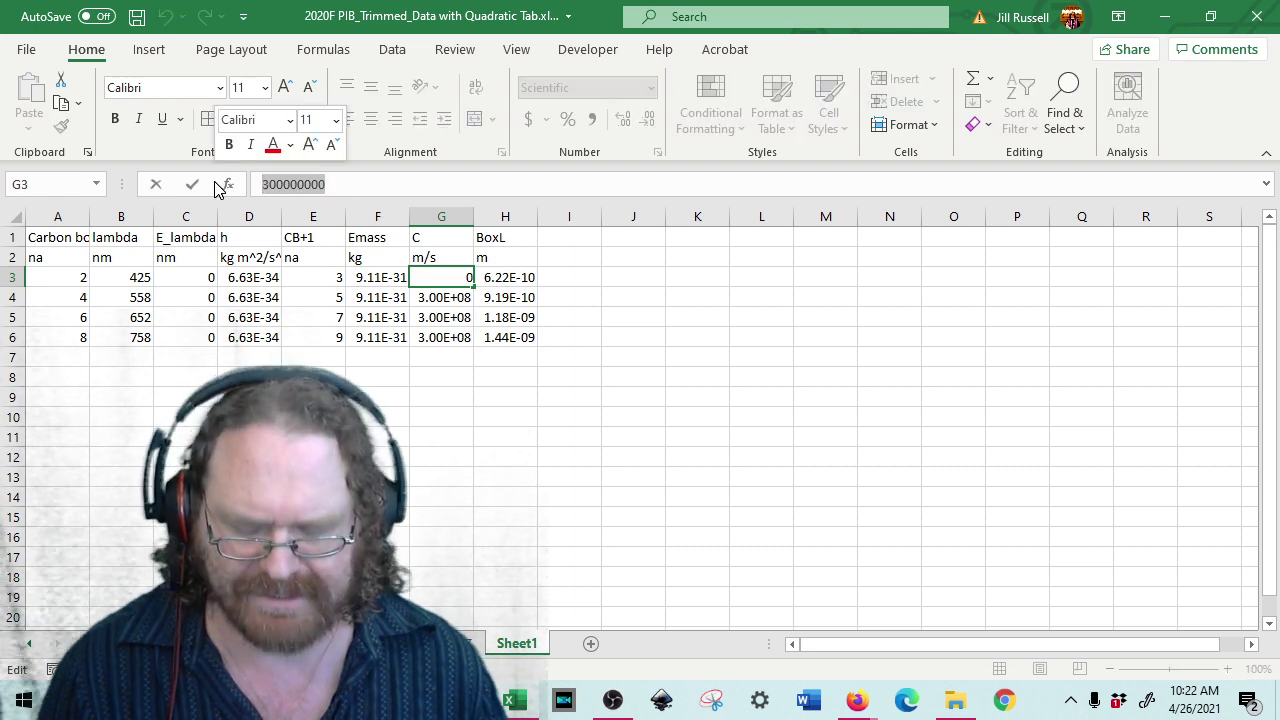
pyautogui.write('3e8')
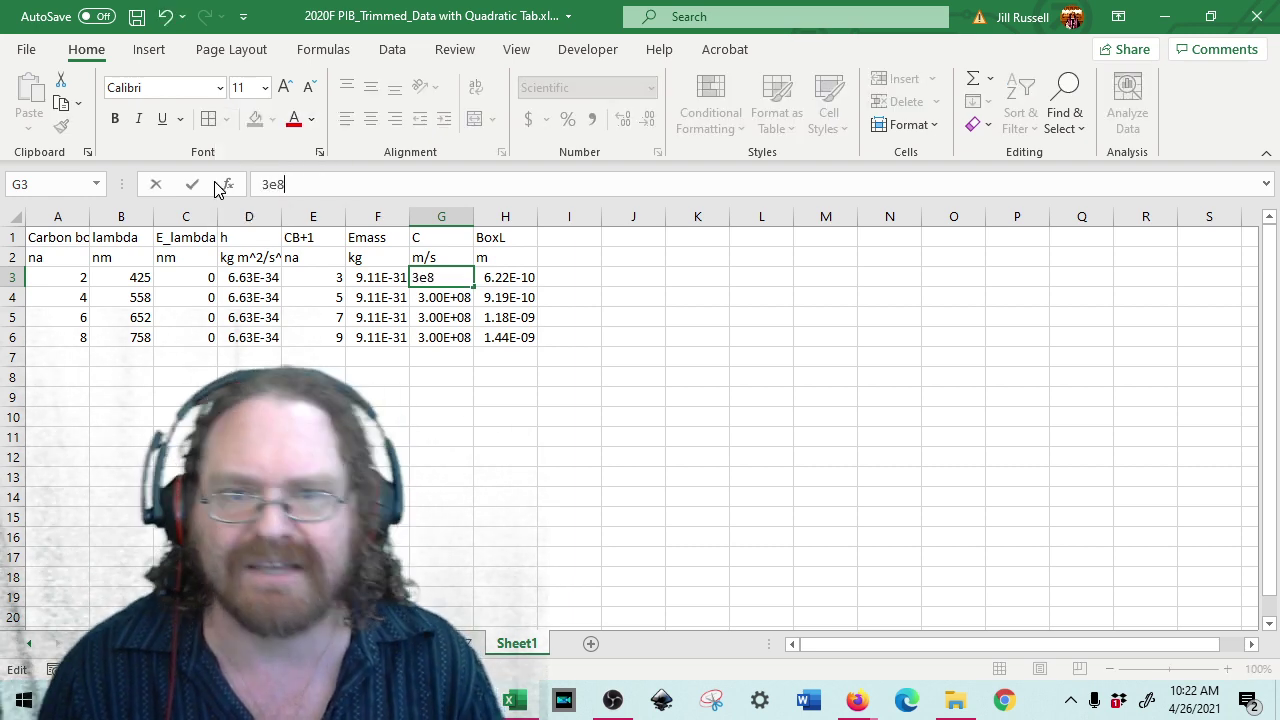
pyautogui.press('Return')
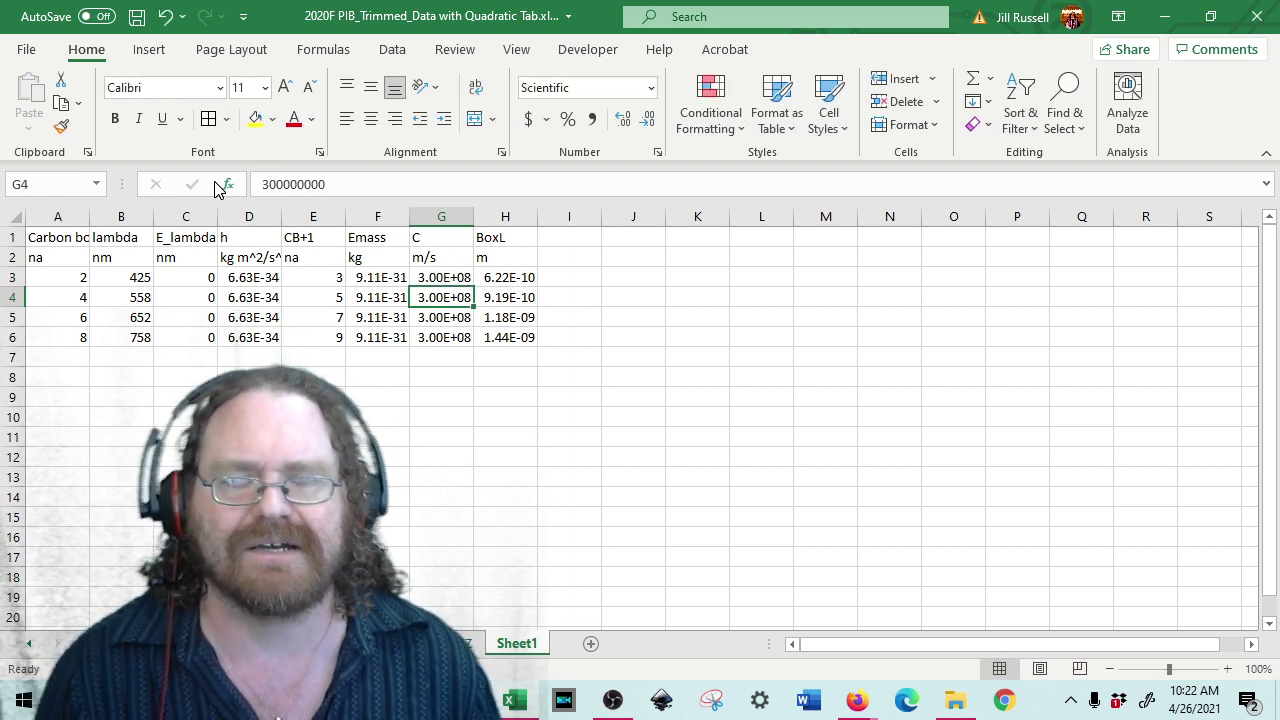
pyautogui.click(325, 279)
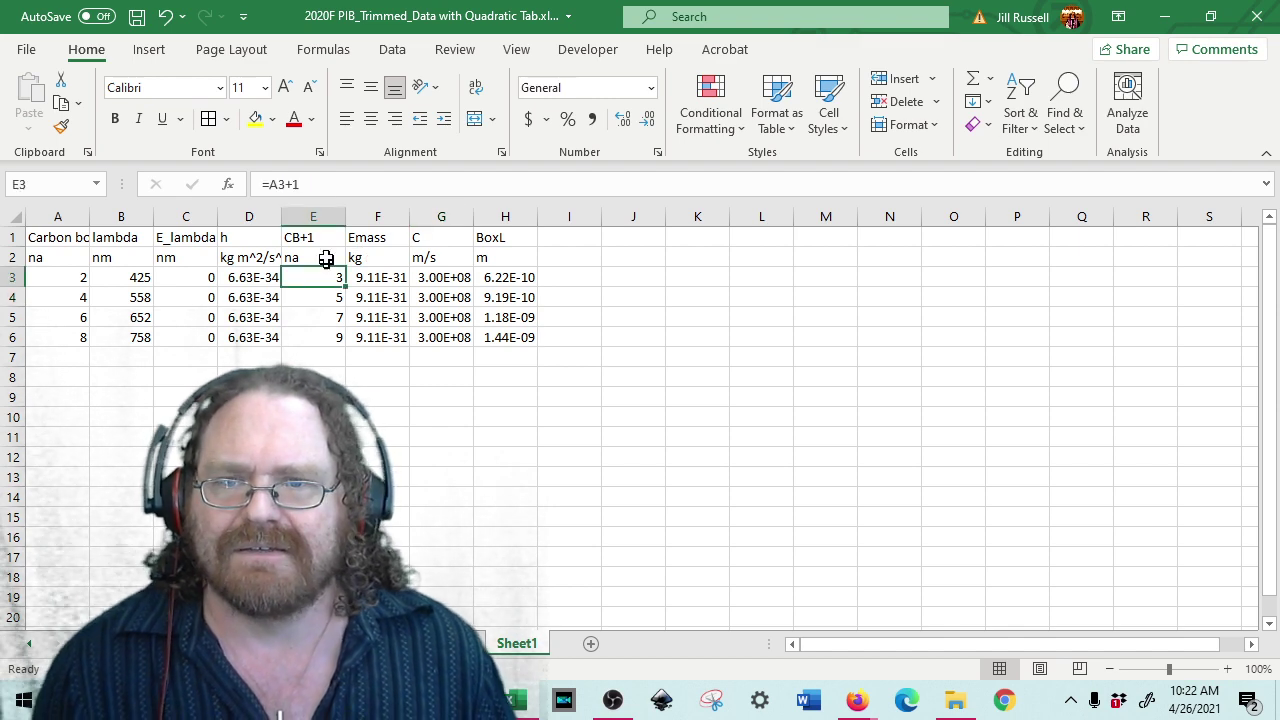
# - Clear the h values in Sheet1's D4:D6 and refill them by extending D3's constant down to D6
pyautogui.click(328, 177)
pyautogui.press('Escape')
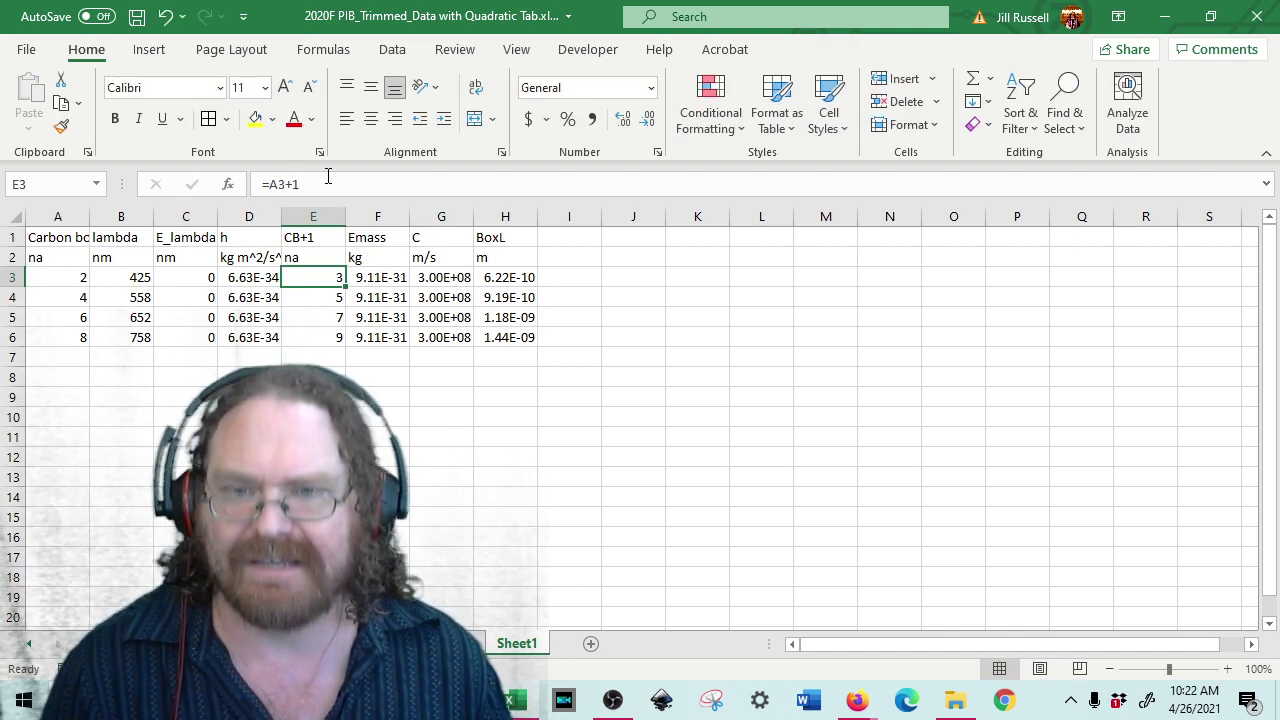
pyautogui.moveTo(258, 337); pyautogui.dragTo(262, 297)
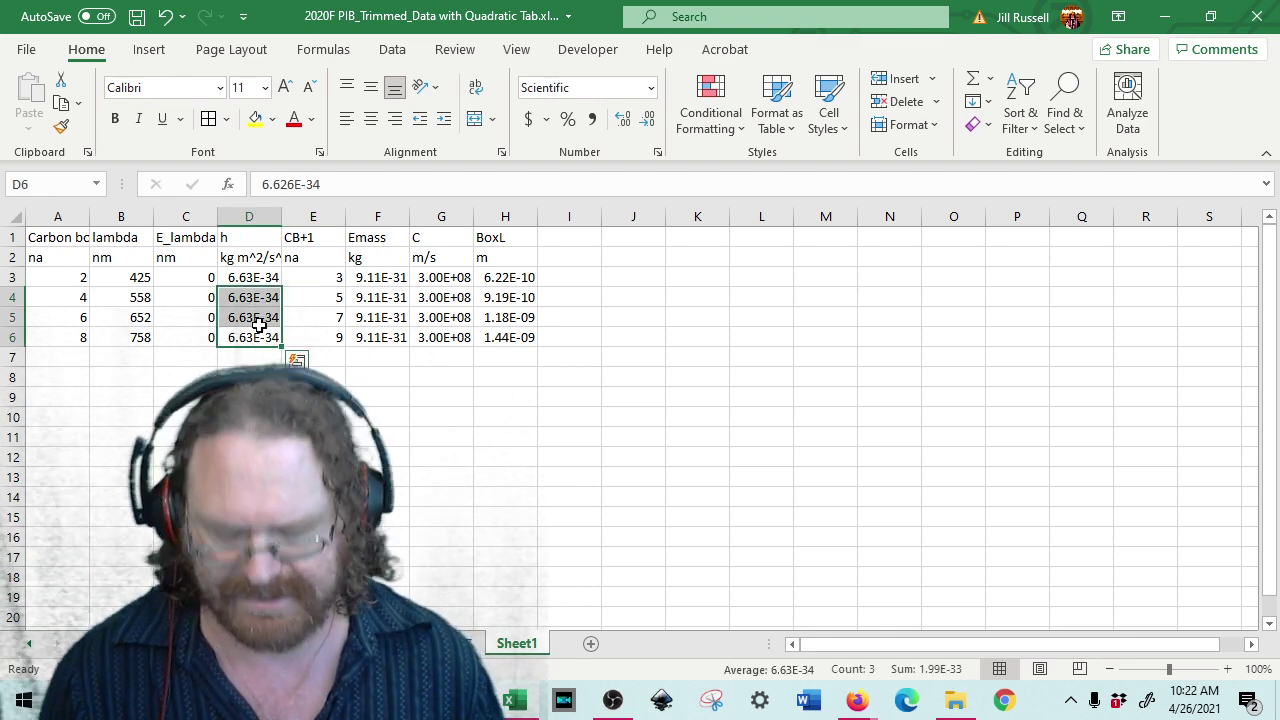
pyautogui.press('Delete')
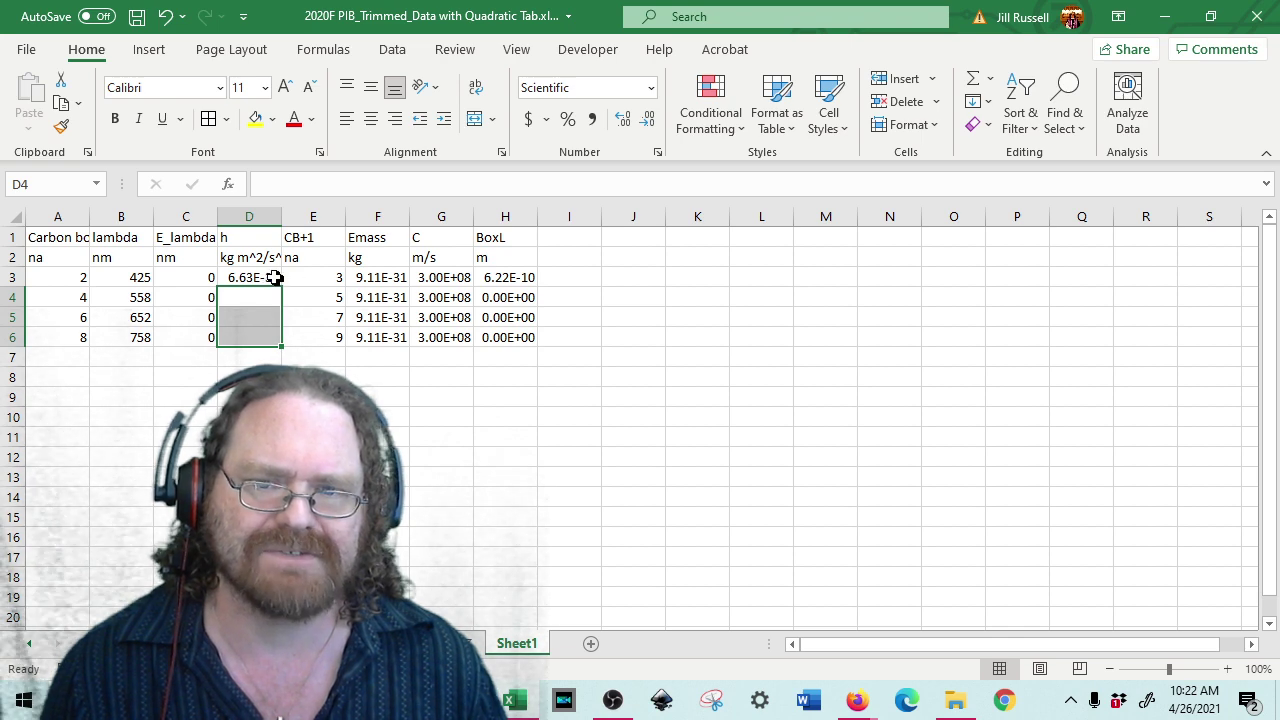
pyautogui.click(275, 279)
pyautogui.doubleClick(282, 286)
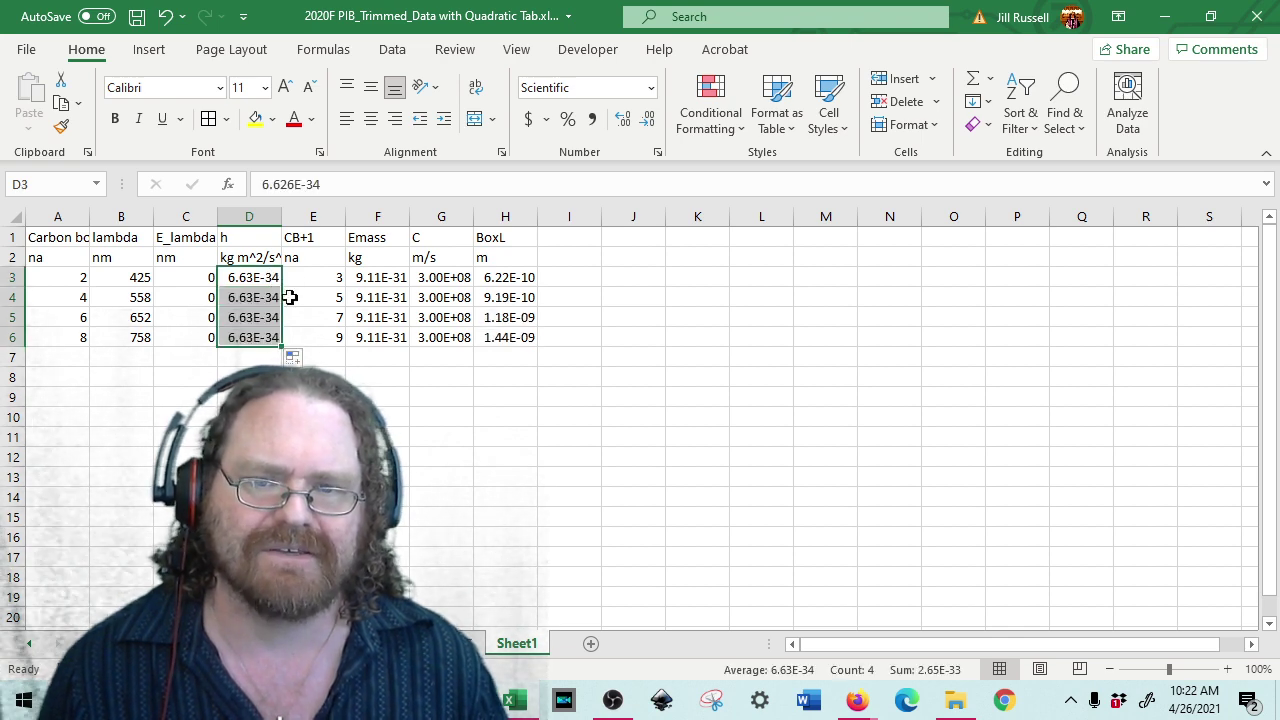
pyautogui.click(284, 287)
pyautogui.moveTo(283, 287); pyautogui.dragTo(273, 340)
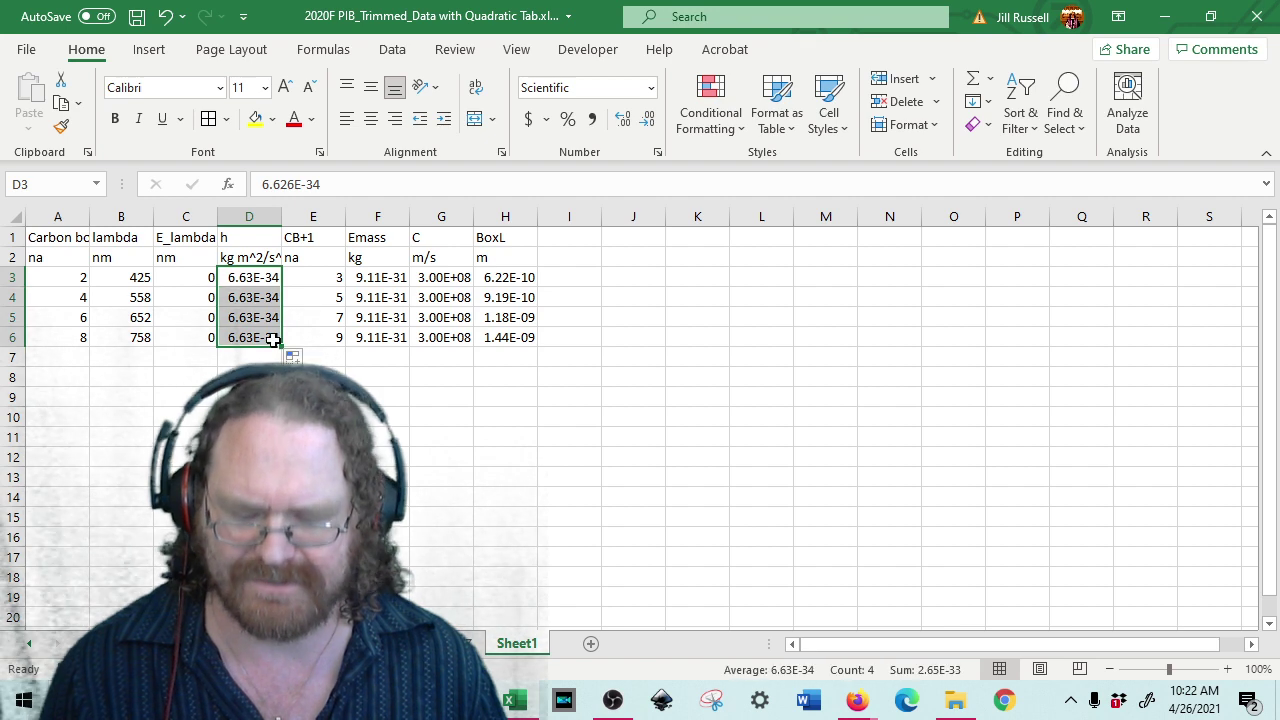
# - Rewrite the nanometre-to-metre factor in H3's BoxL formula as 1e-9
pyautogui.click(517, 280)
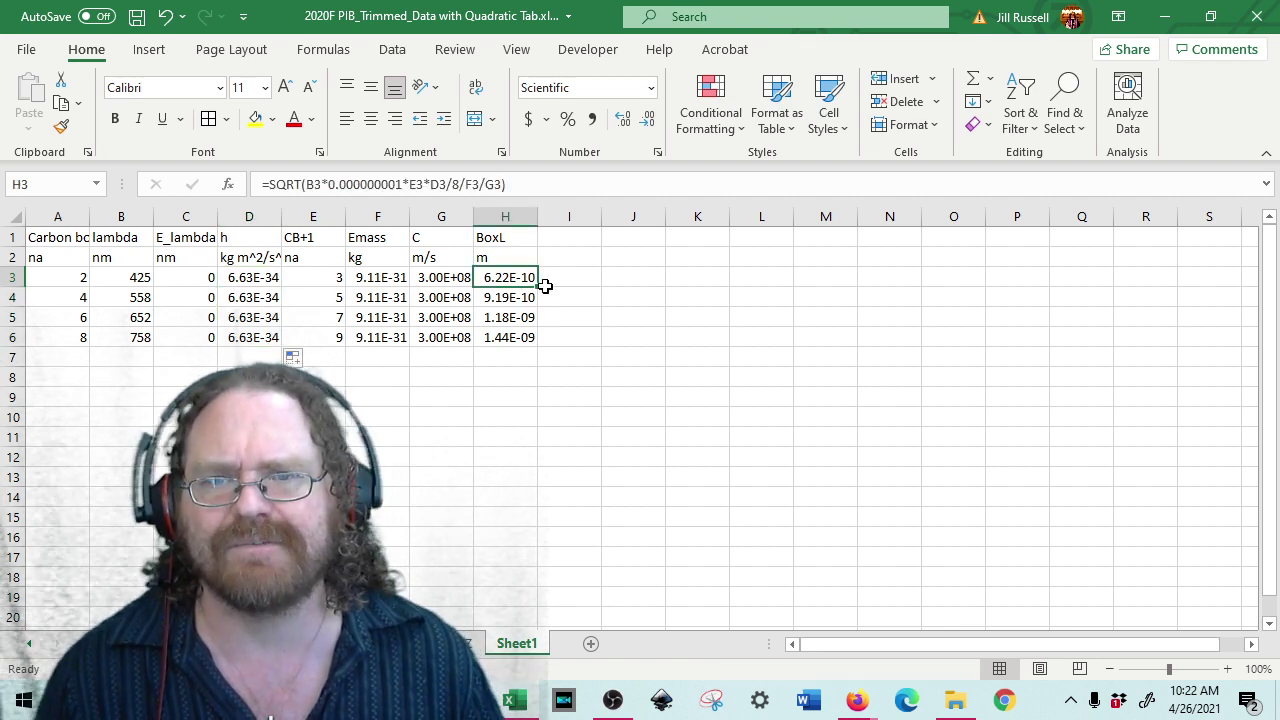
pyautogui.click(544, 182)
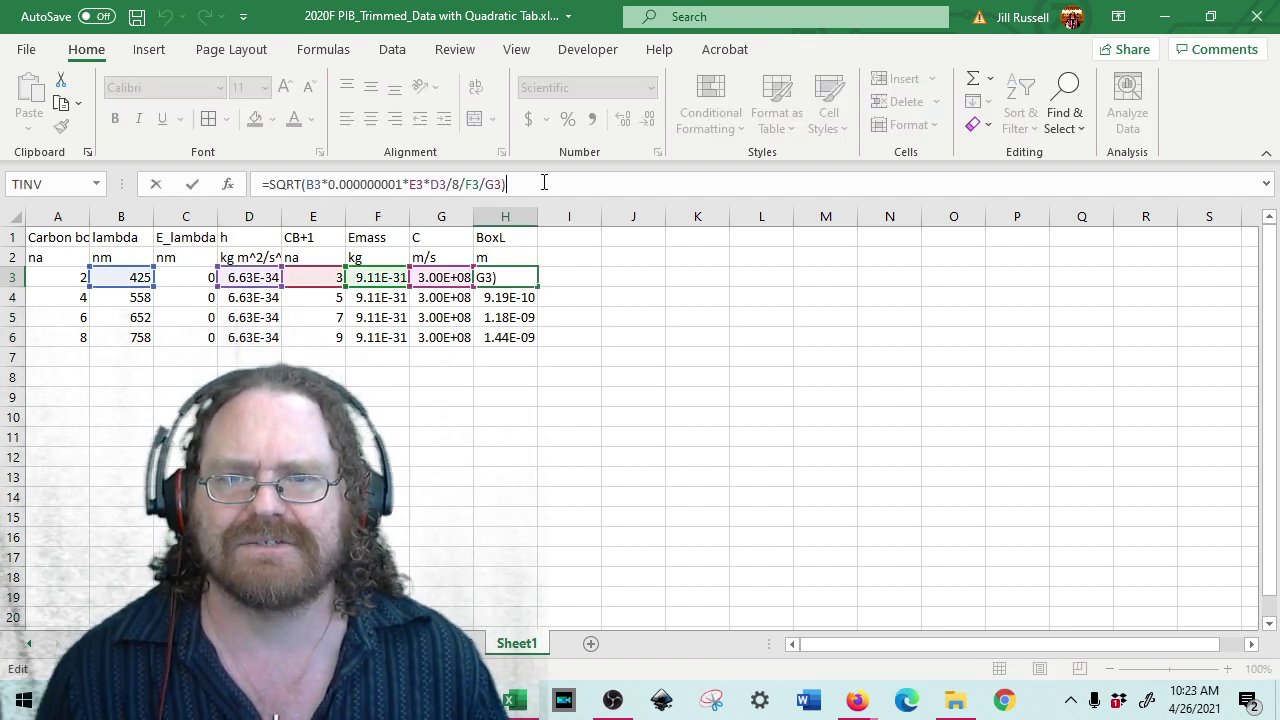
pyautogui.click(125, 282)
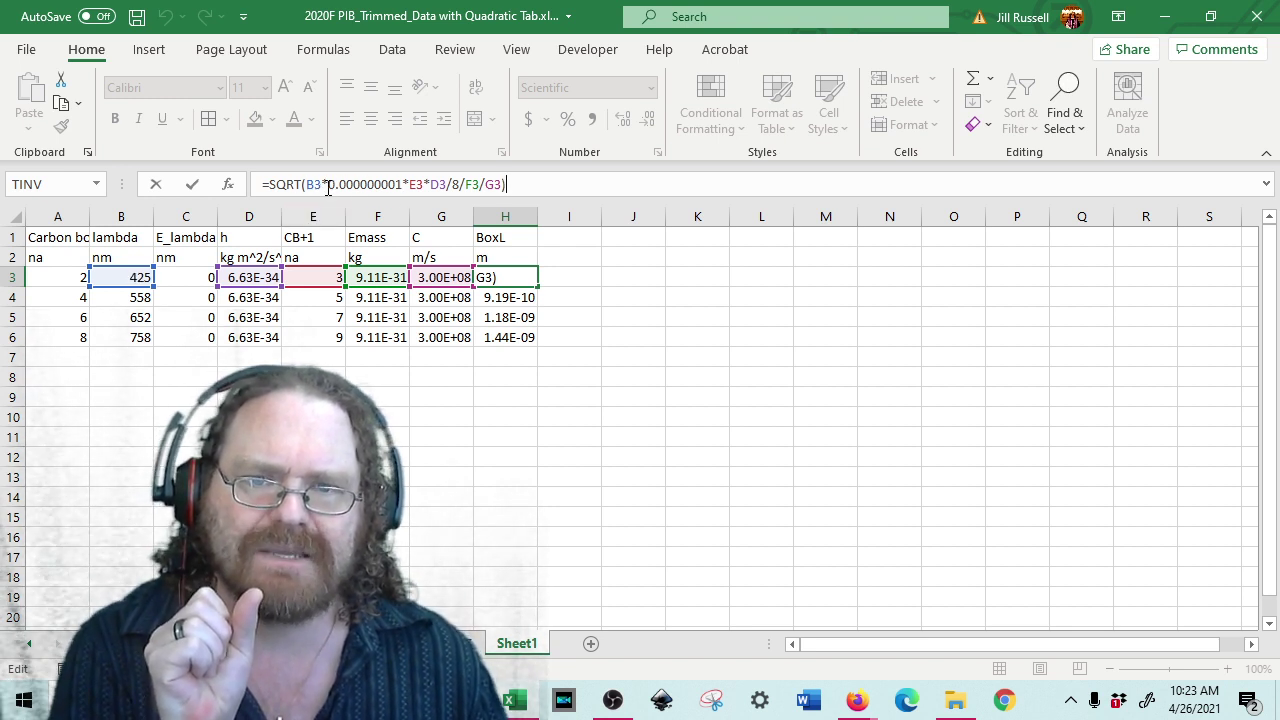
pyautogui.moveTo(329, 188); pyautogui.dragTo(399, 190)
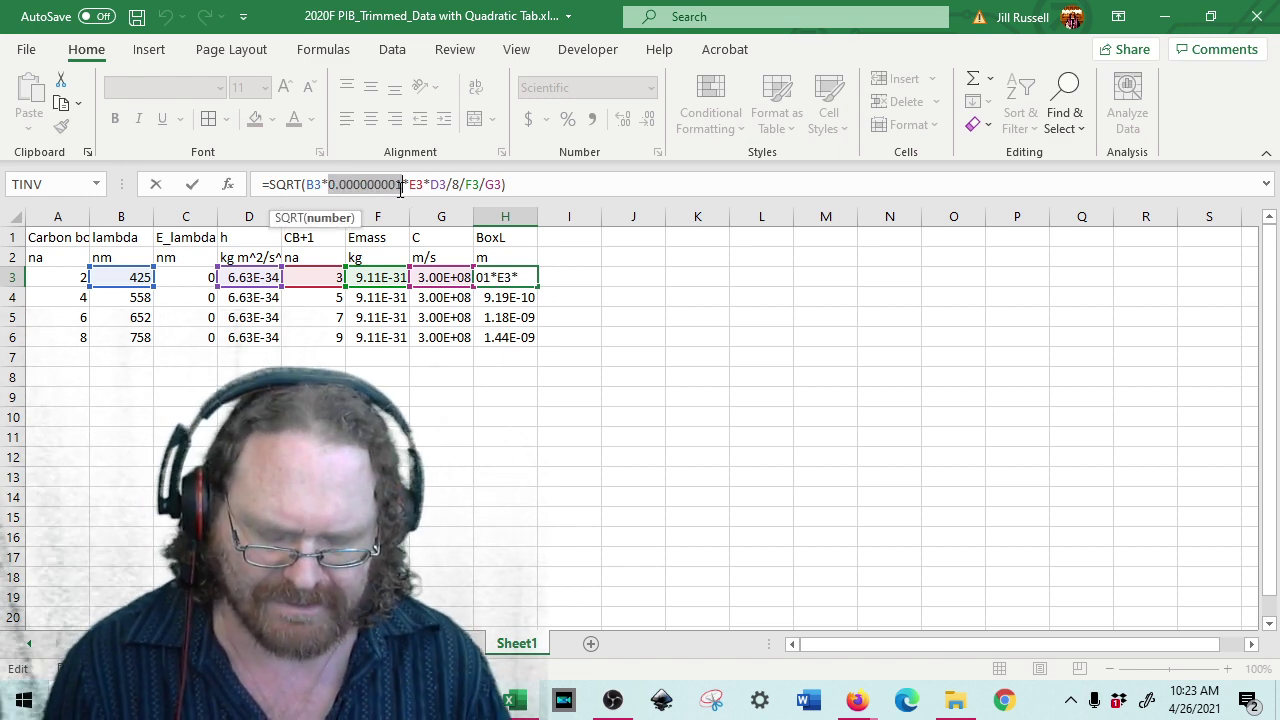
pyautogui.write('1e-9')
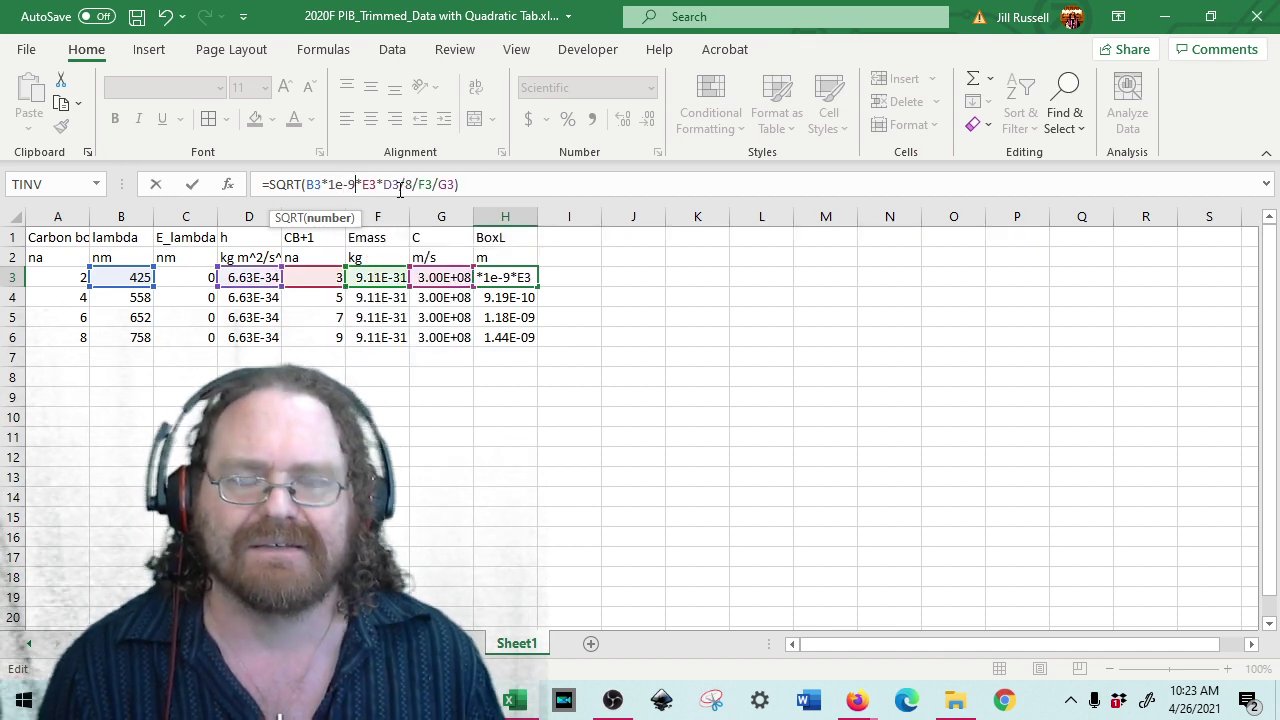
pyautogui.press('Return')
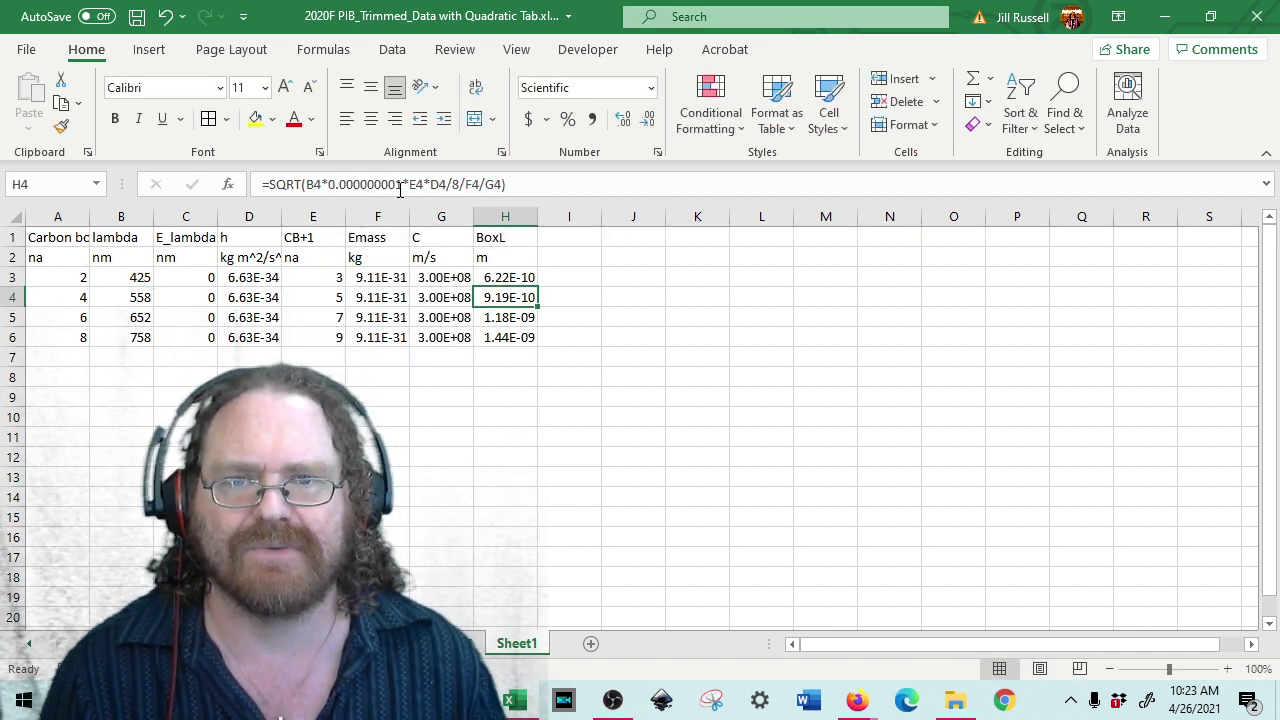
# - Review the BoxL formula in H3 and the cells it references
pyautogui.click(498, 275)
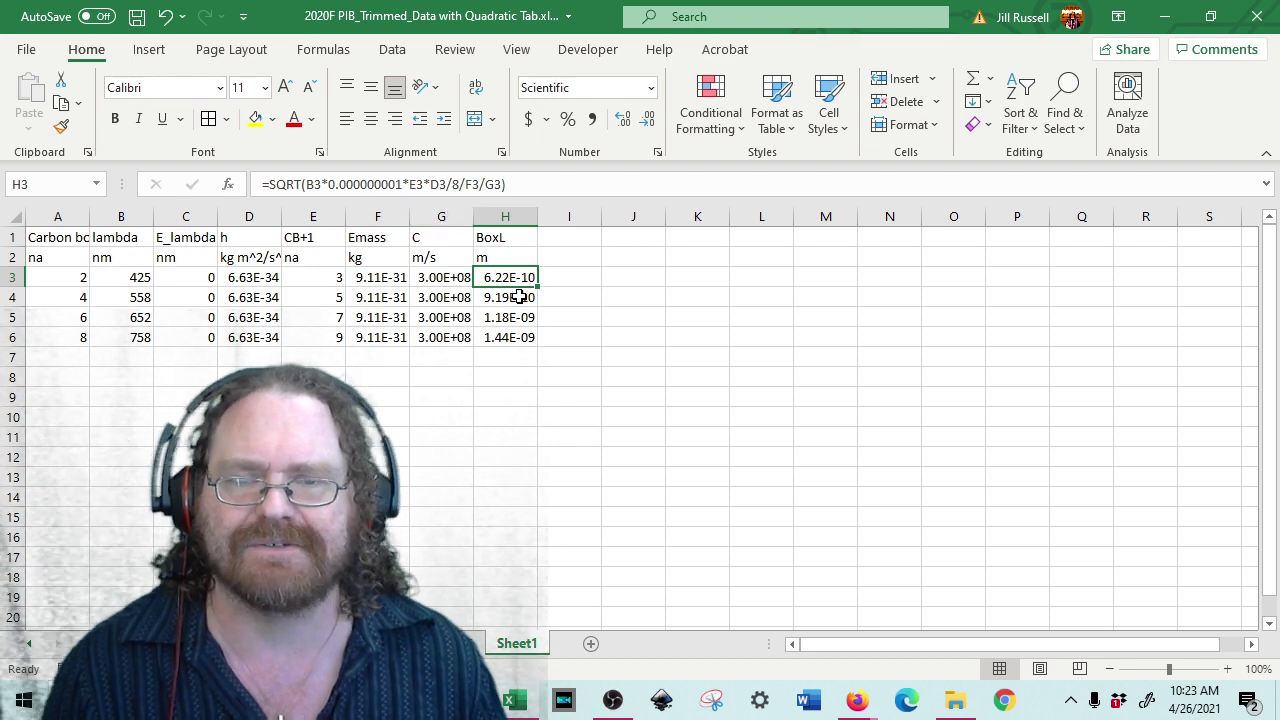
pyautogui.click(532, 184)
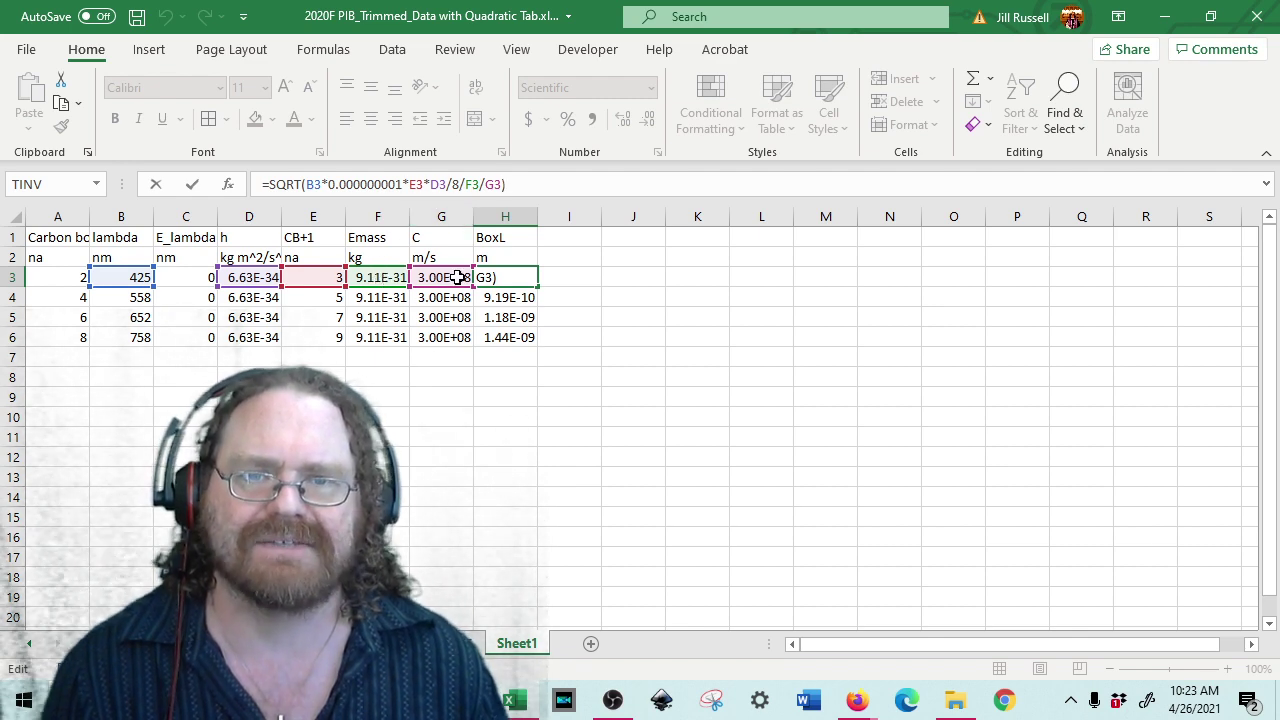
pyautogui.press('Return')
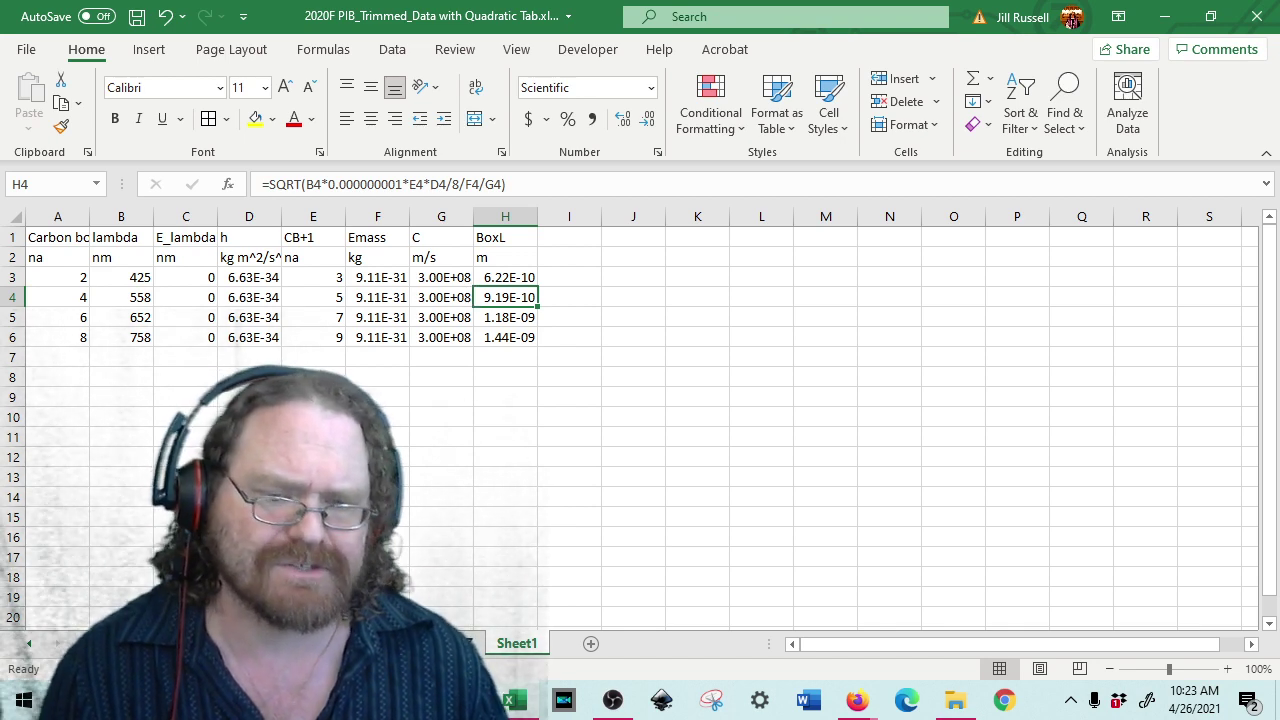
# - Copy the box lengths in Sheet1's H3:H6 and paste them as values into the quadratic regression sheet's BoxL column from D3
pyautogui.moveTo(518, 278); pyautogui.dragTo(511, 329)
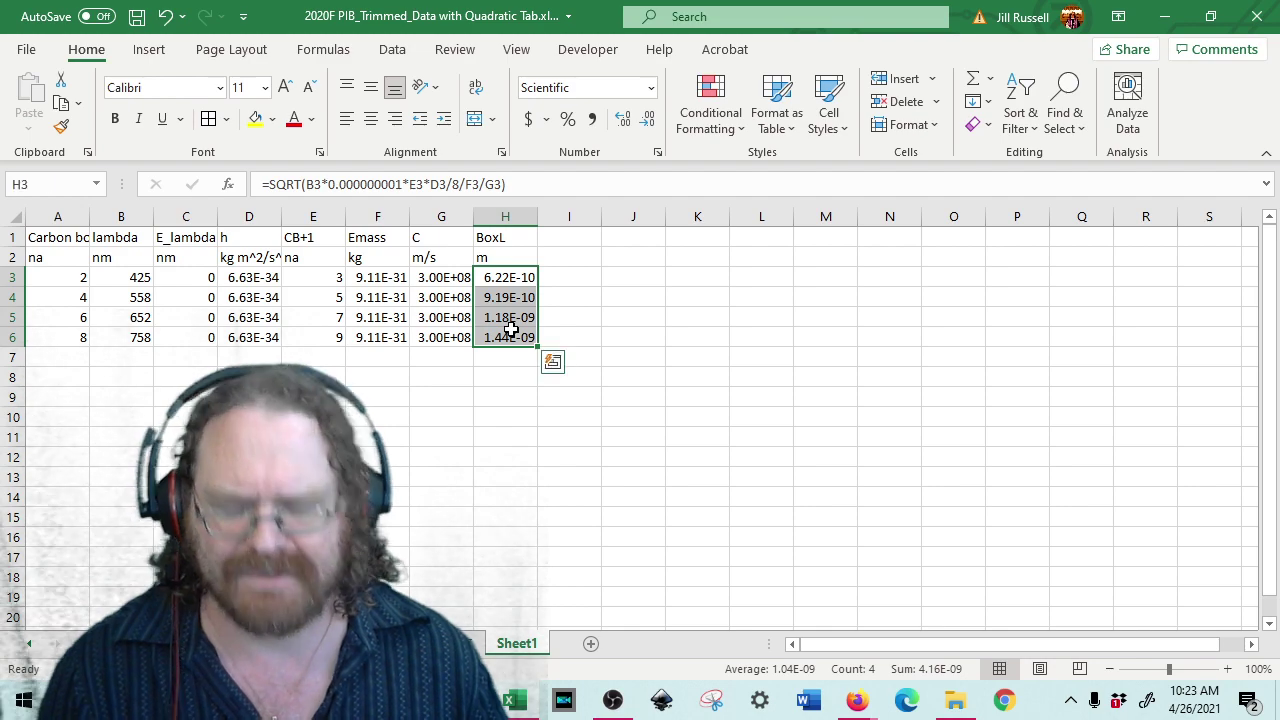
pyautogui.hotkey('ctrl', 'c')
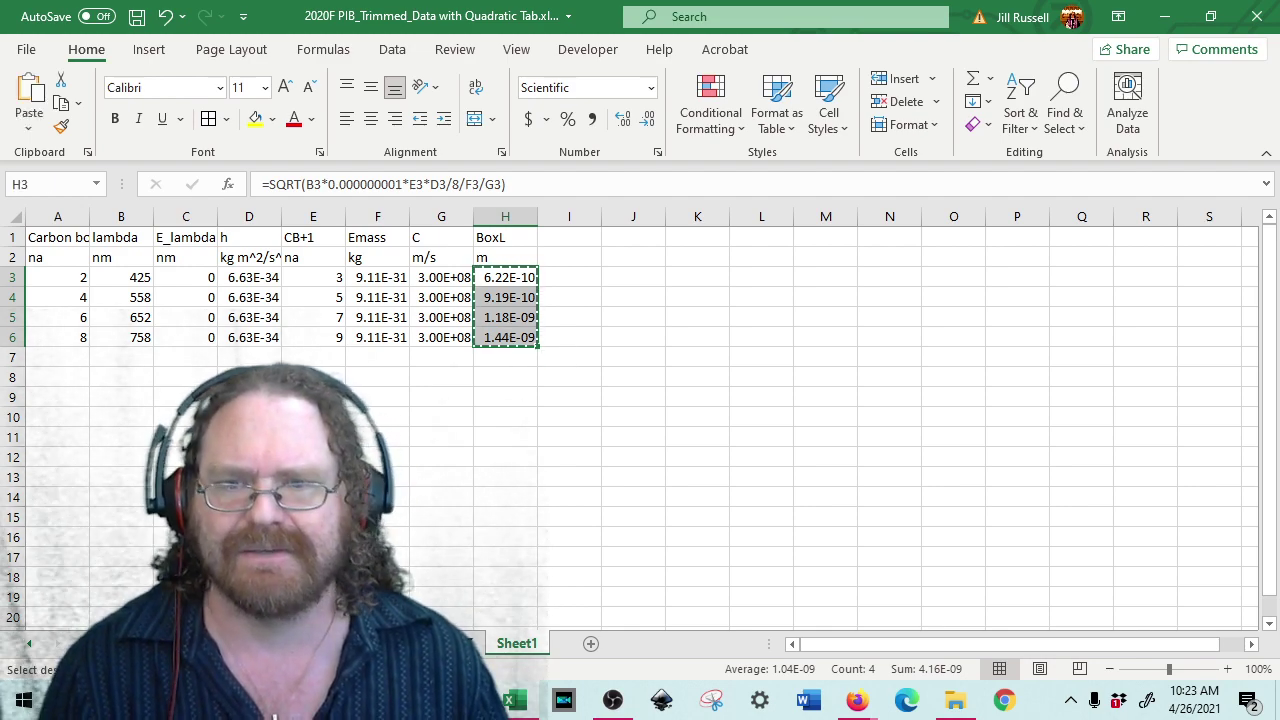
pyautogui.click(440, 643)
pyautogui.moveTo(990, 645); pyautogui.dragTo(757, 643)
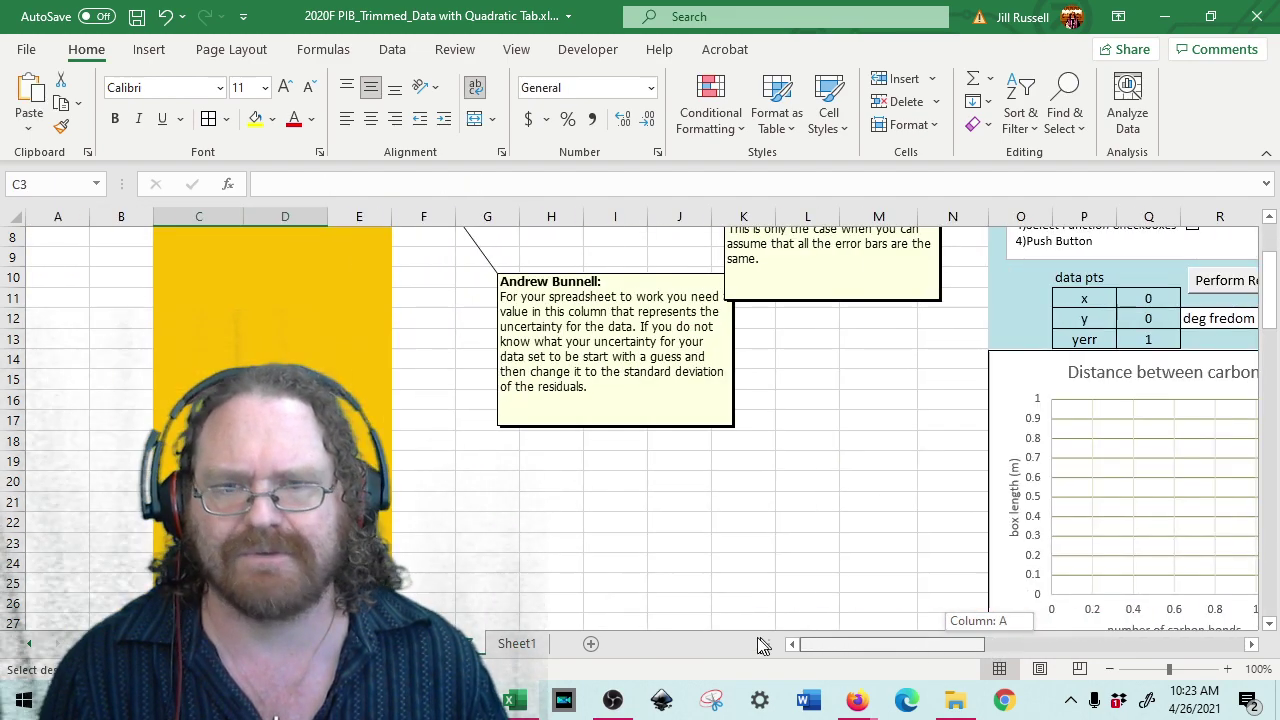
pyautogui.scroll(3, 429, 466)
pyautogui.click(281, 274)
pyautogui.rightClick(281, 275)
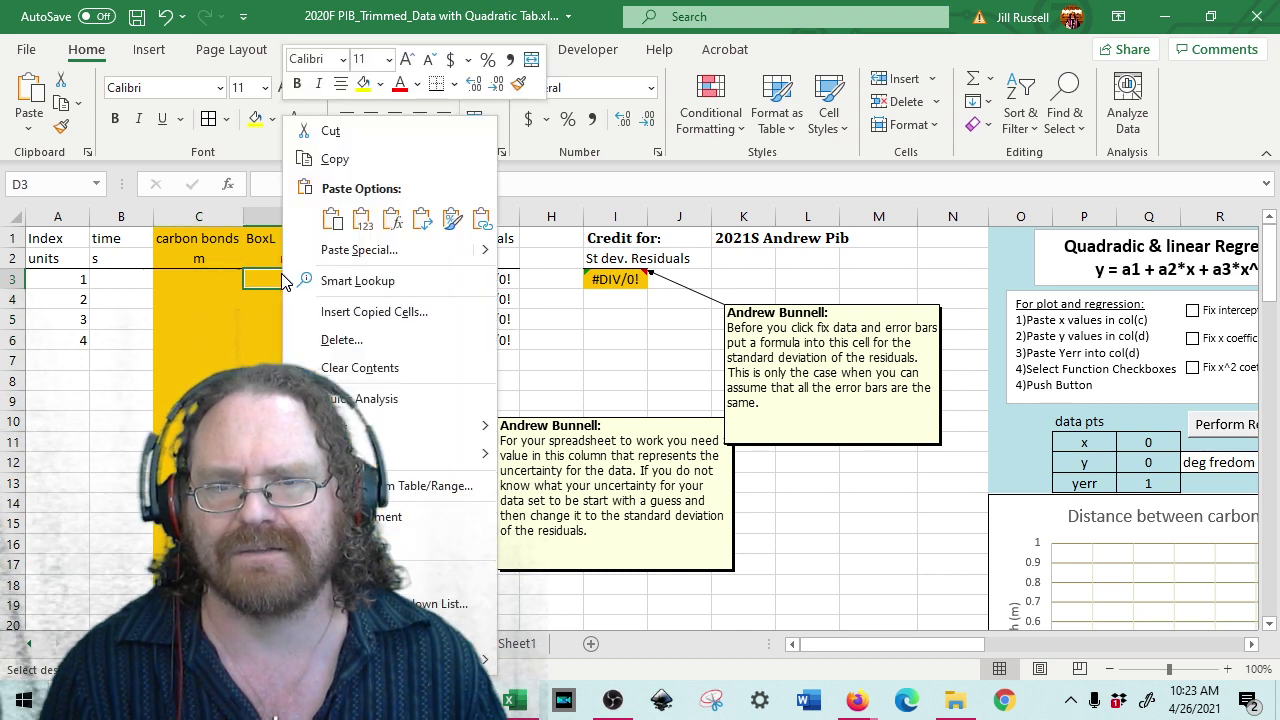
pyautogui.click(364, 229)
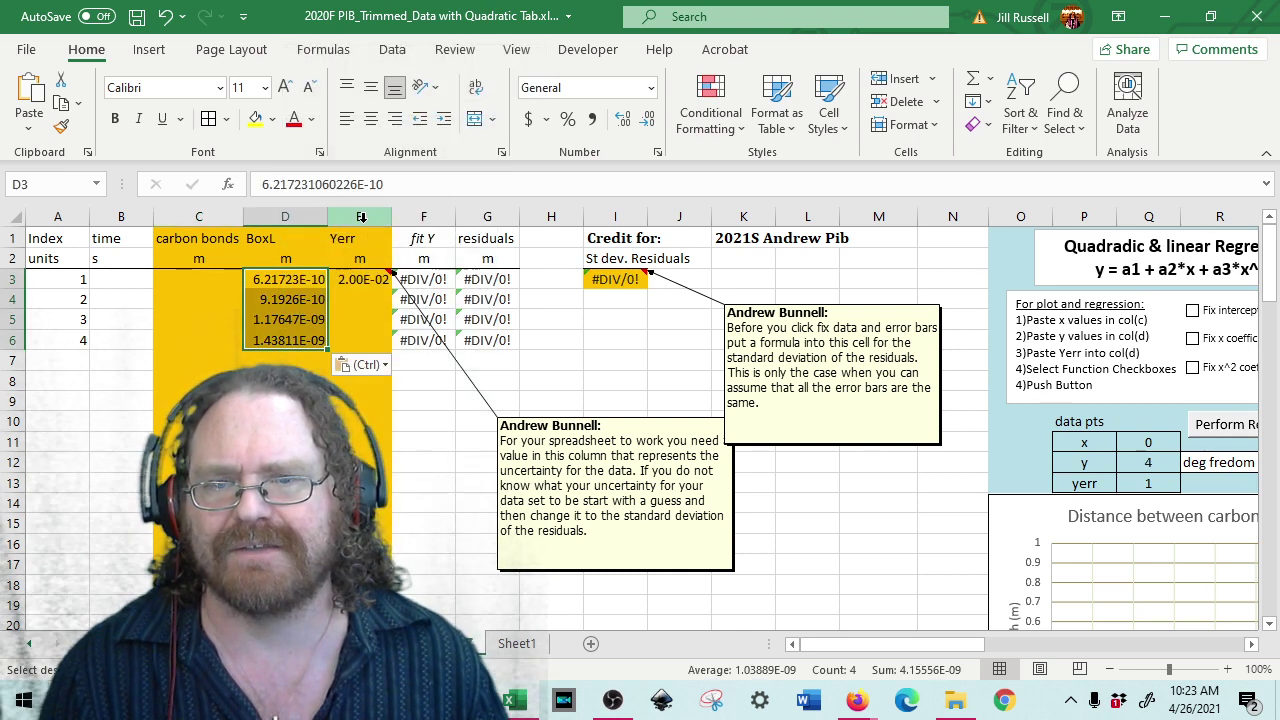
# - Copy the carbon bond numbers from Sheet1's A3:A6 and paste them as values into the regression sheet's carbon bonds column from C3
pyautogui.click(517, 643)
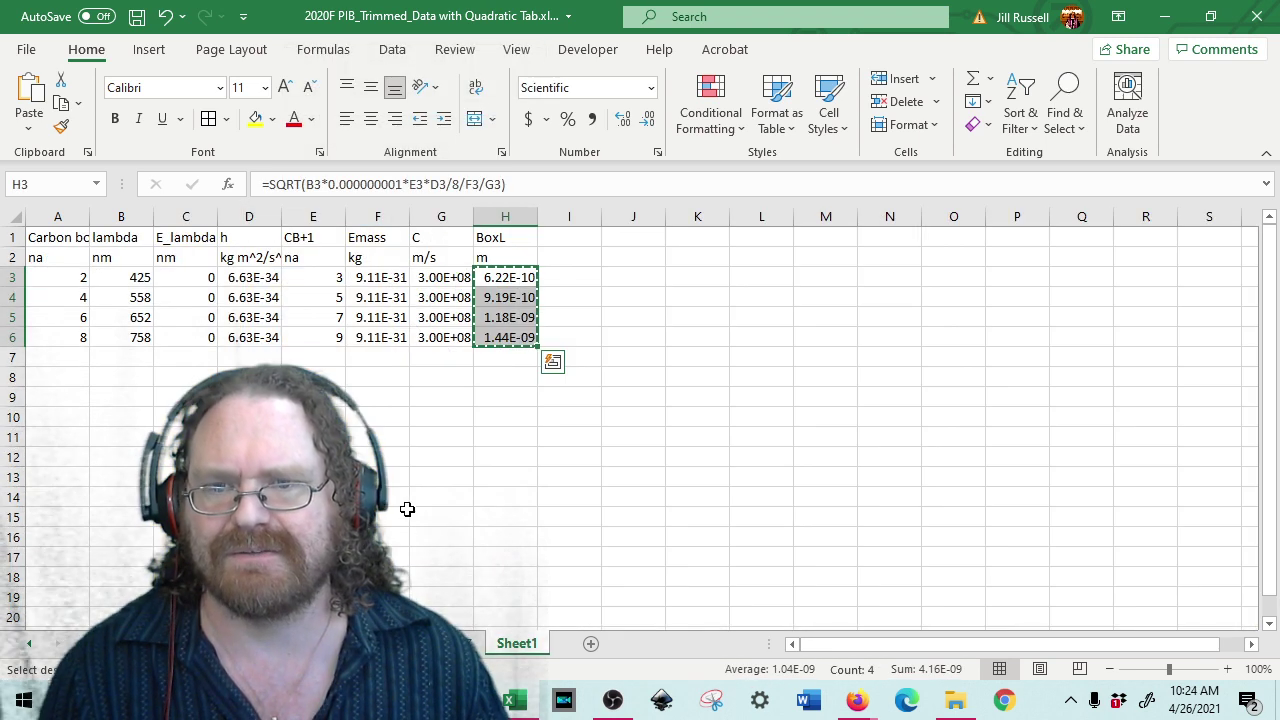
pyautogui.moveTo(80, 278); pyautogui.dragTo(75, 325)
pyautogui.rightClick(75, 325)
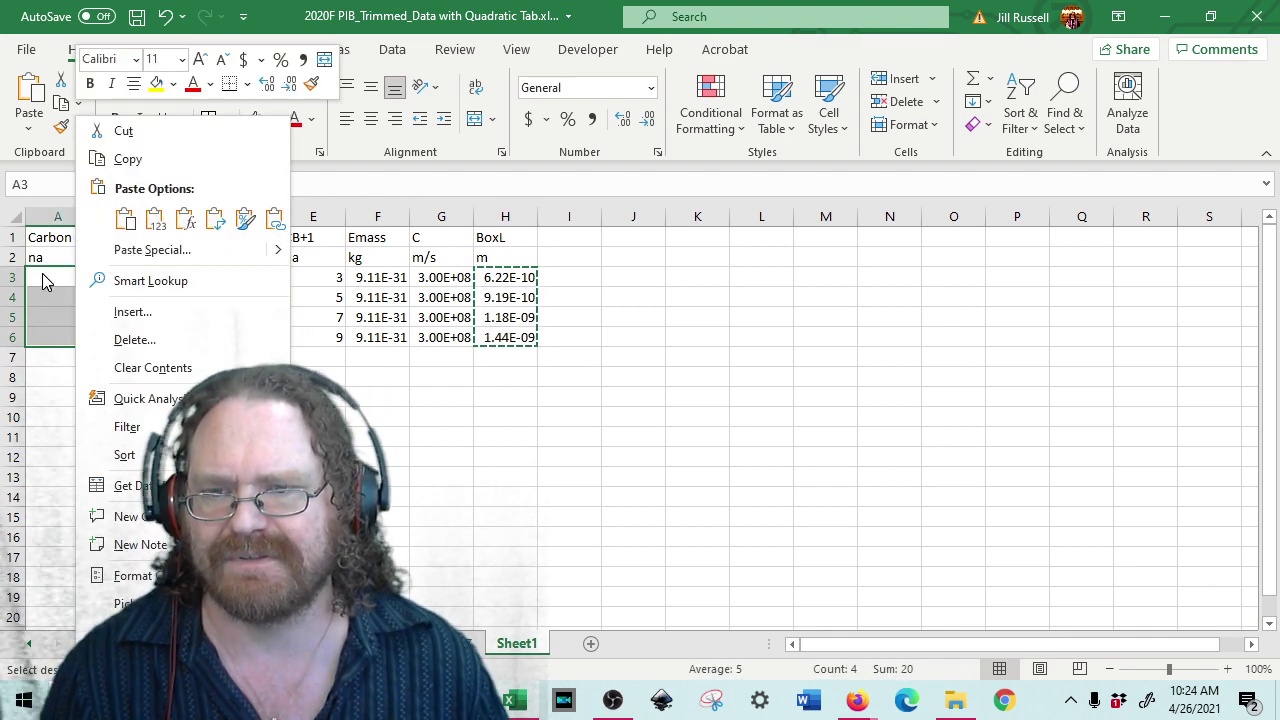
pyautogui.click(125, 166)
pyautogui.click(497, 648)
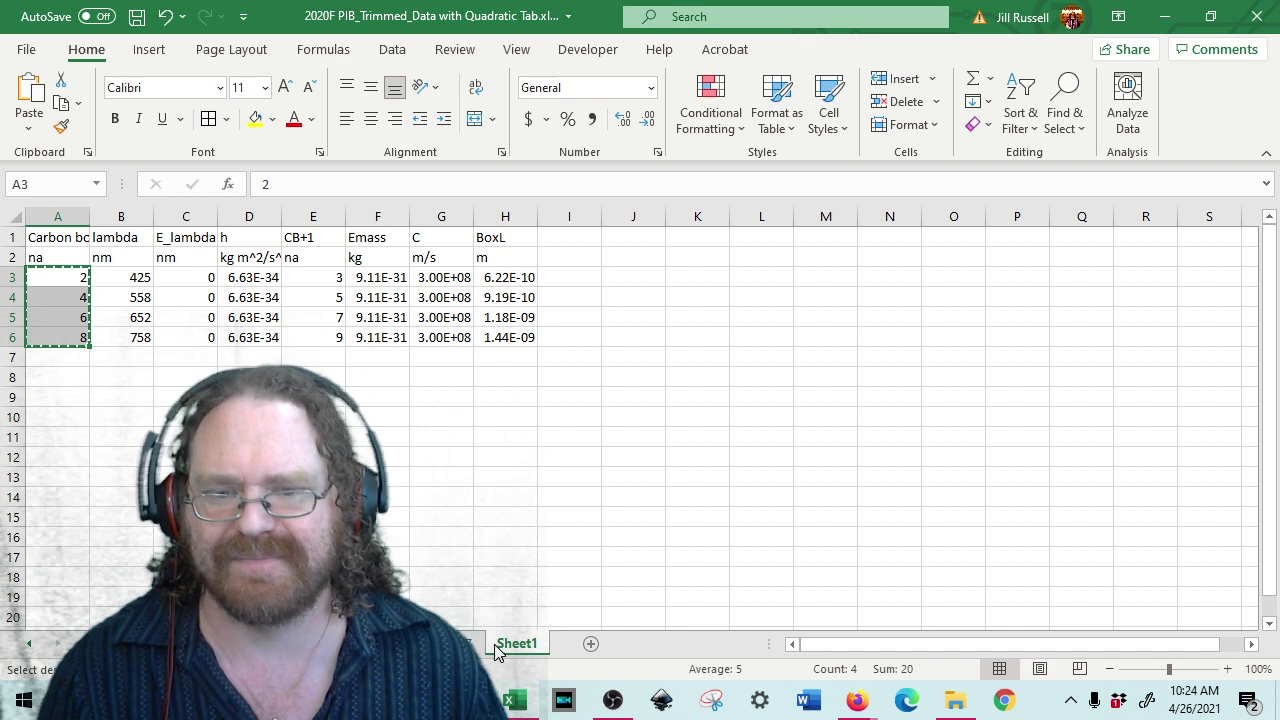
pyautogui.click(465, 643)
pyautogui.click(206, 279)
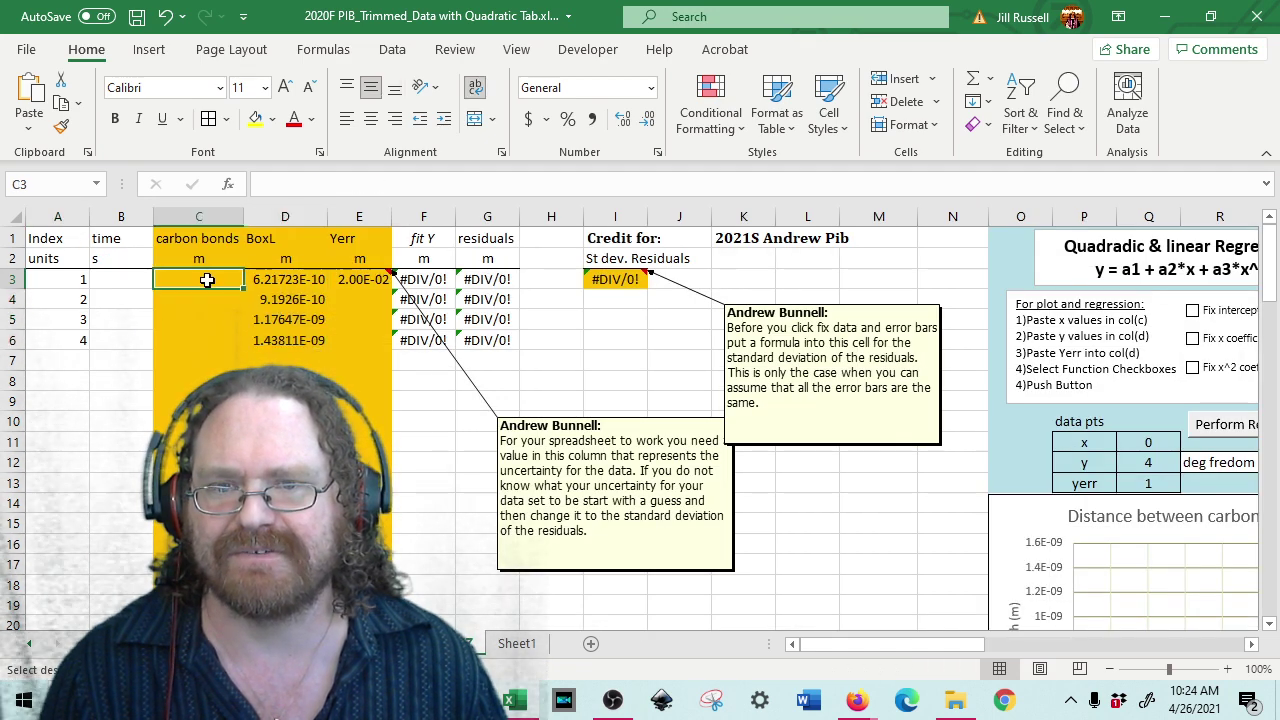
pyautogui.rightClick(207, 280)
pyautogui.click(290, 240)
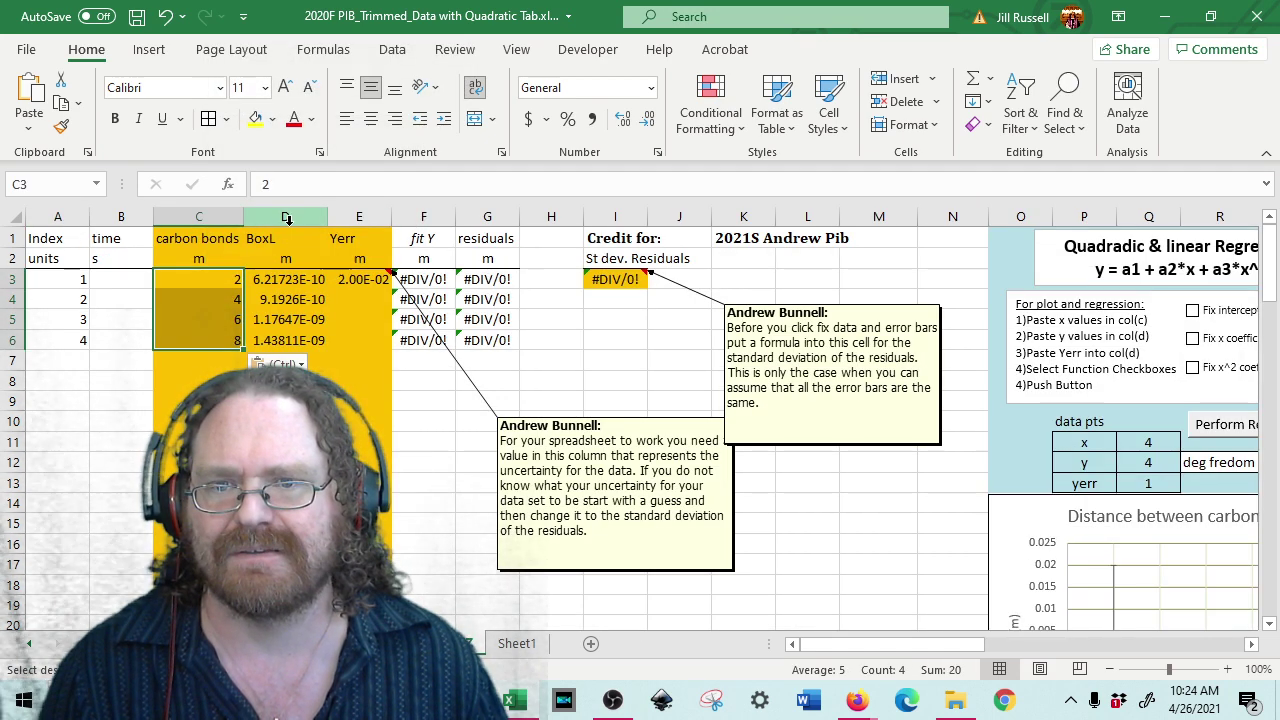
# - Set the first Yerr value in E3 to 0.01
pyautogui.click(365, 280)
pyautogui.click(287, 184)
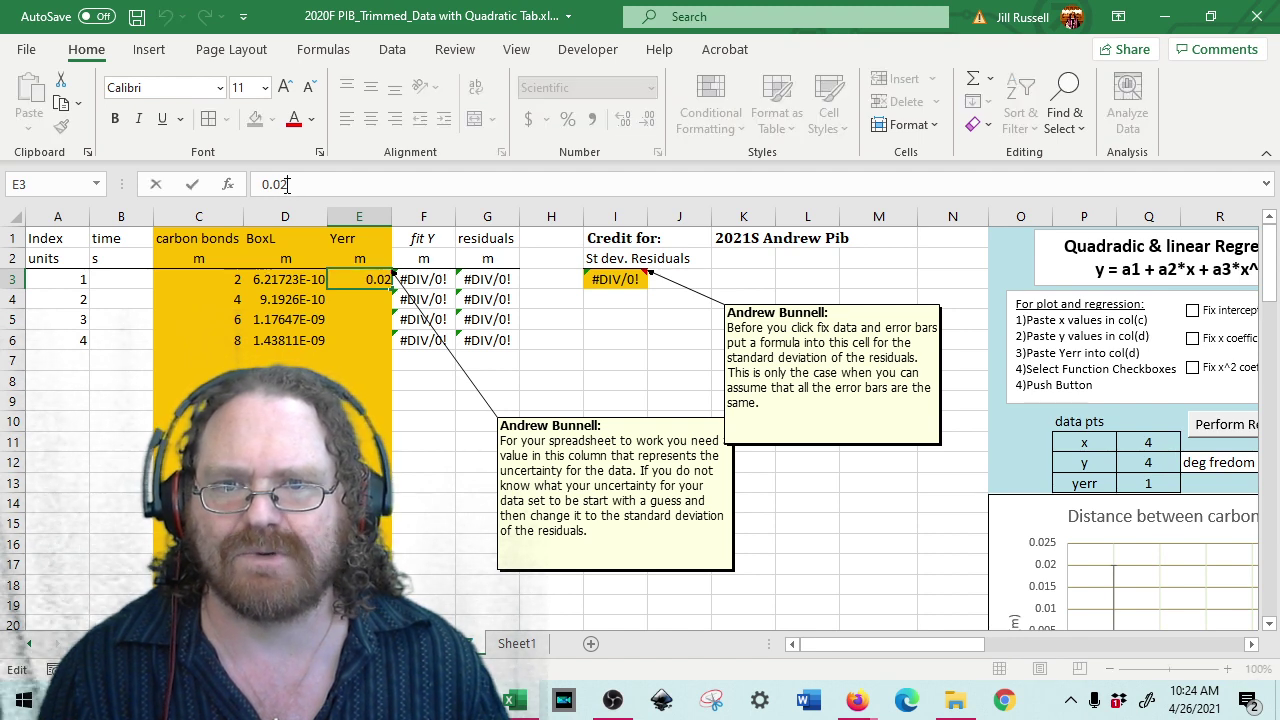
pyautogui.press('BackSpace')
pyautogui.write('1')
pyautogui.press('Return')
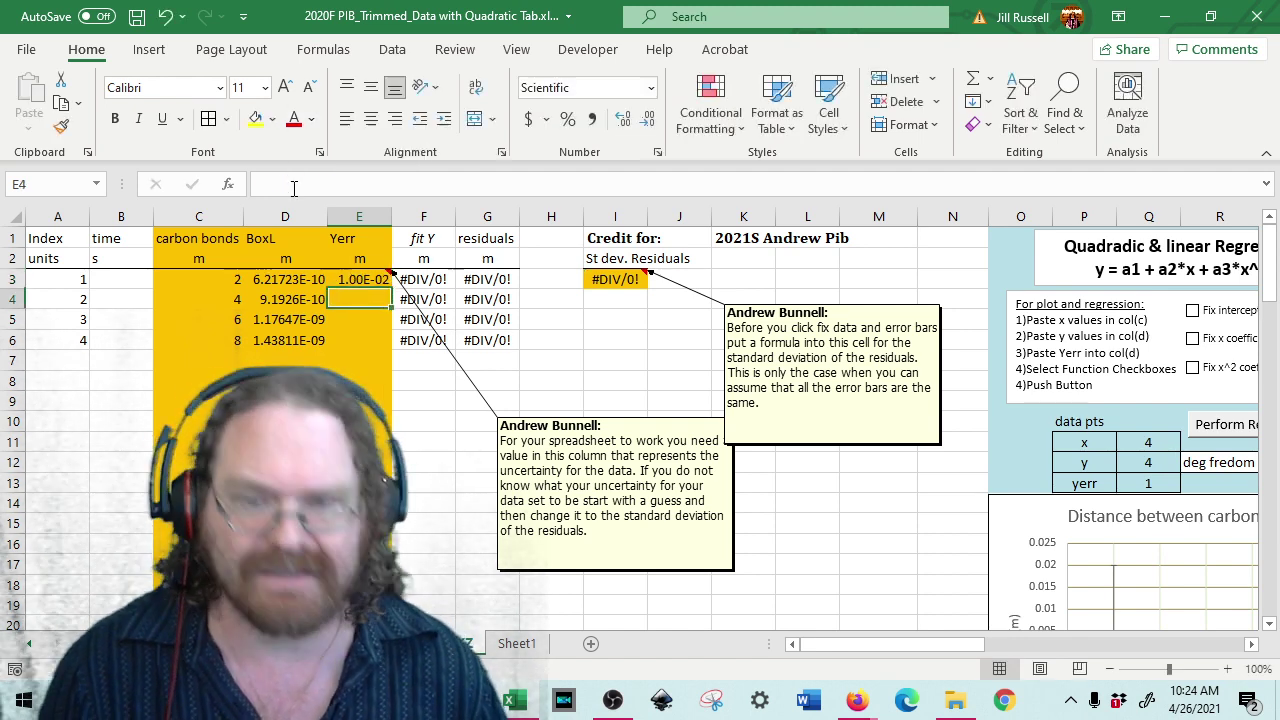
# - Set the Yerr guess in E3 to 1e-11 and fill it down to E6
pyautogui.click(366, 280)
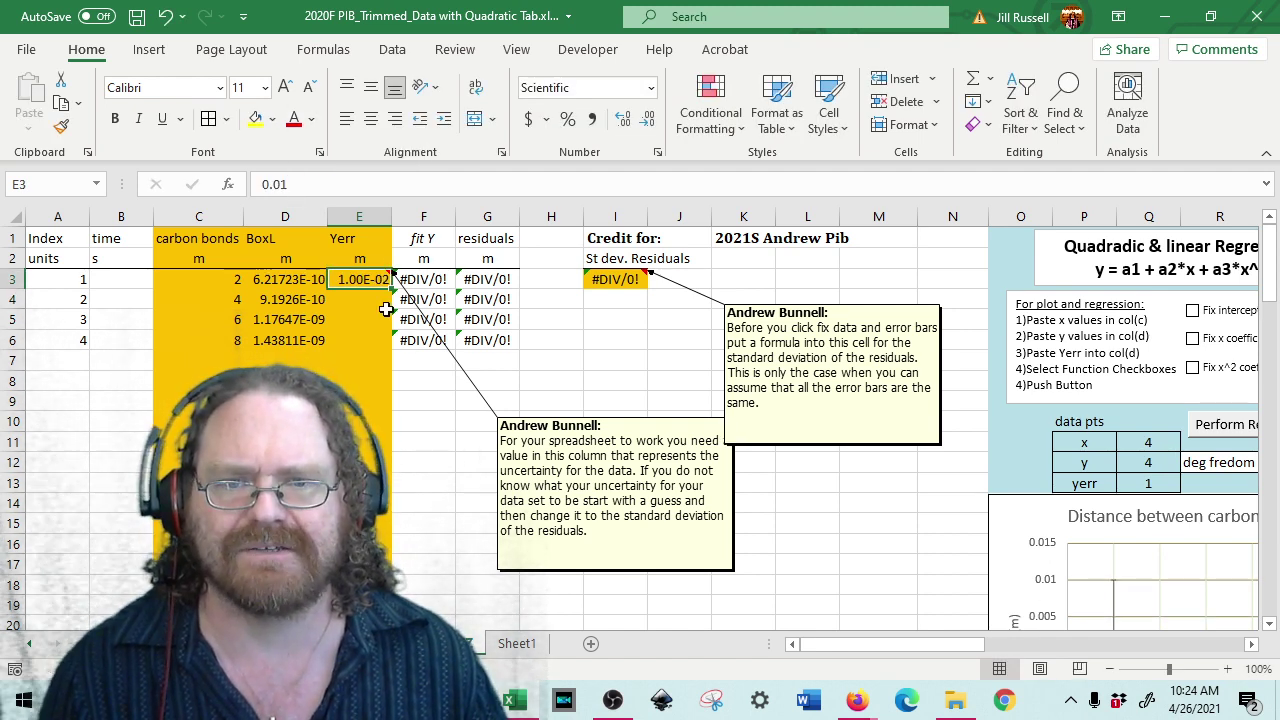
pyautogui.doubleClick(299, 184)
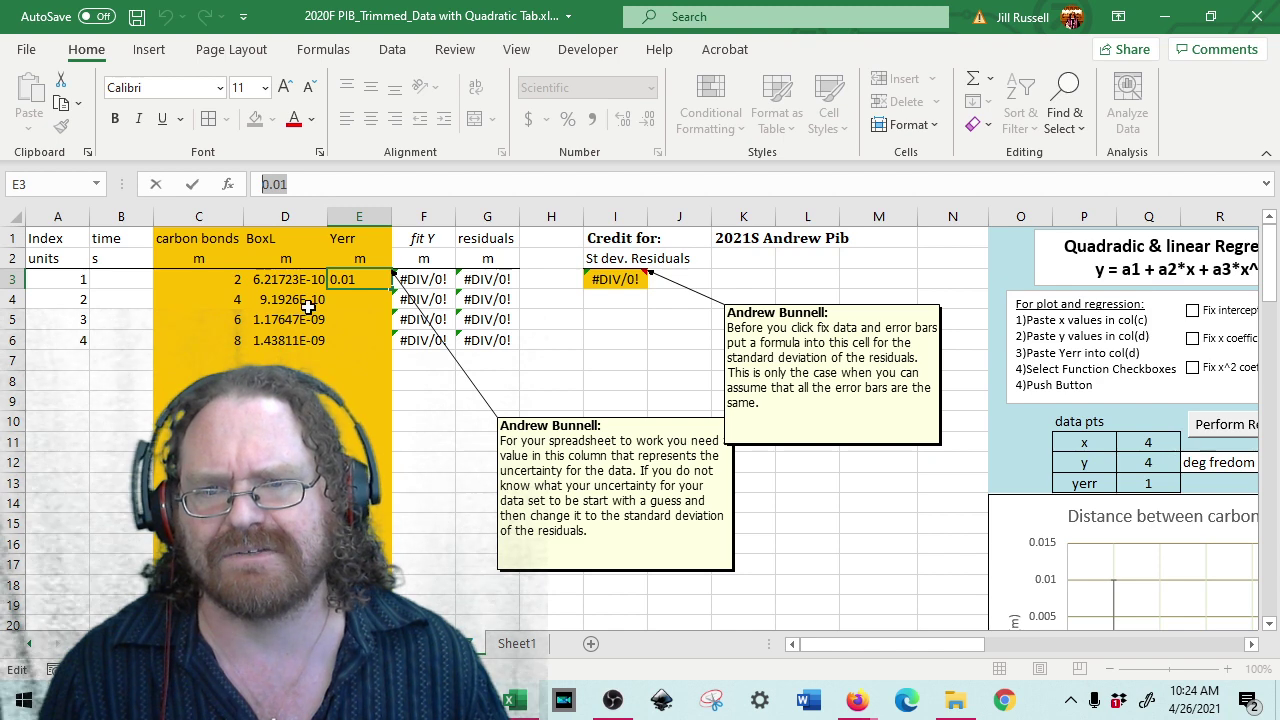
pyautogui.write('1e-11')
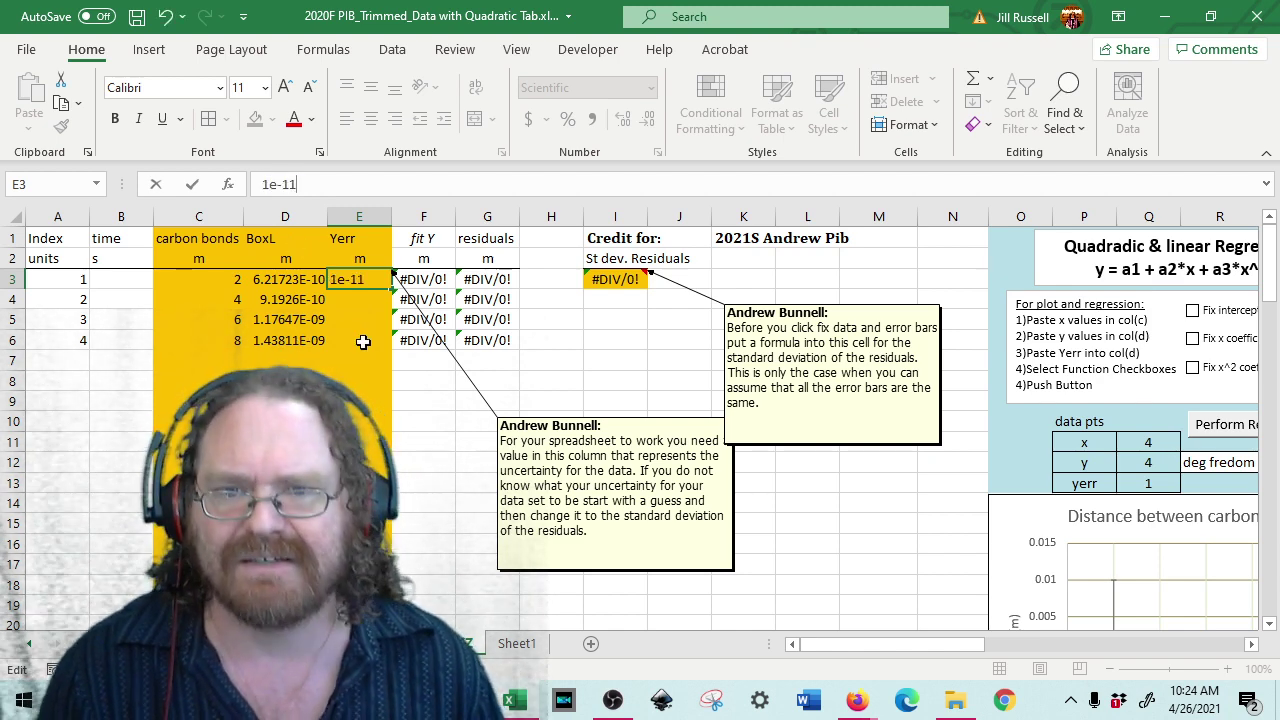
pyautogui.press('Return')
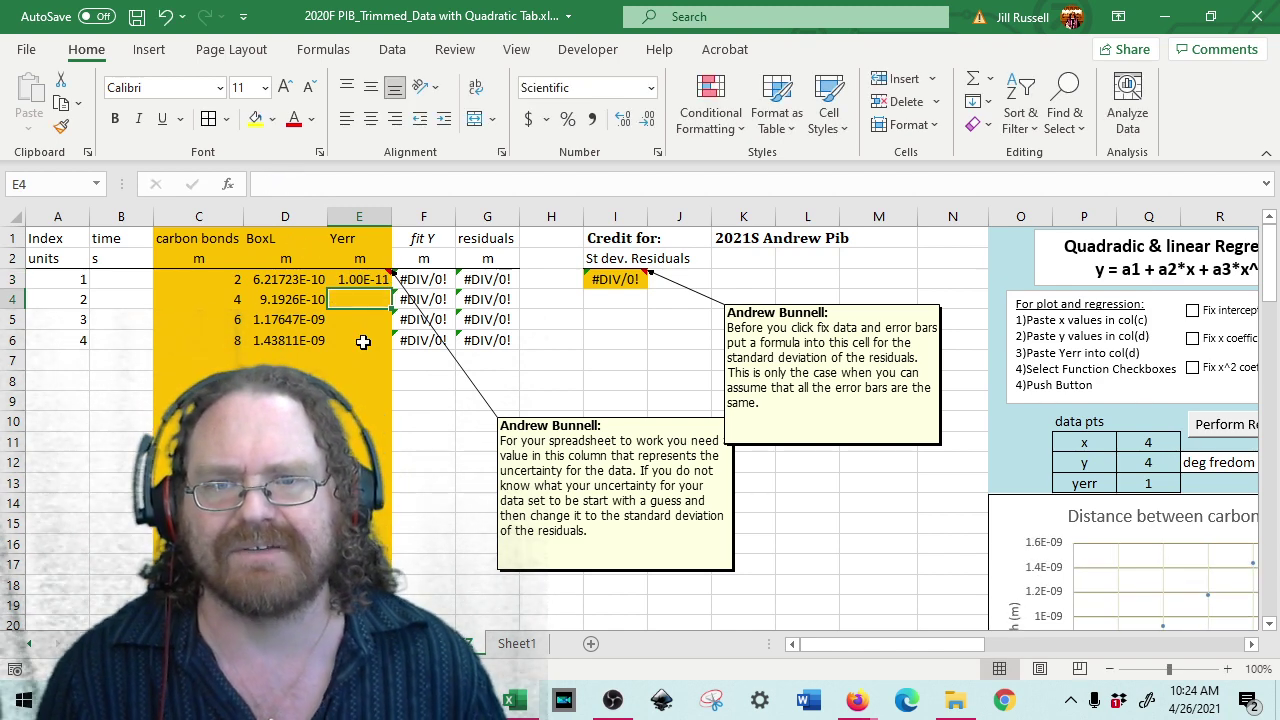
pyautogui.click(370, 281)
pyautogui.moveTo(390, 289); pyautogui.dragTo(404, 344)
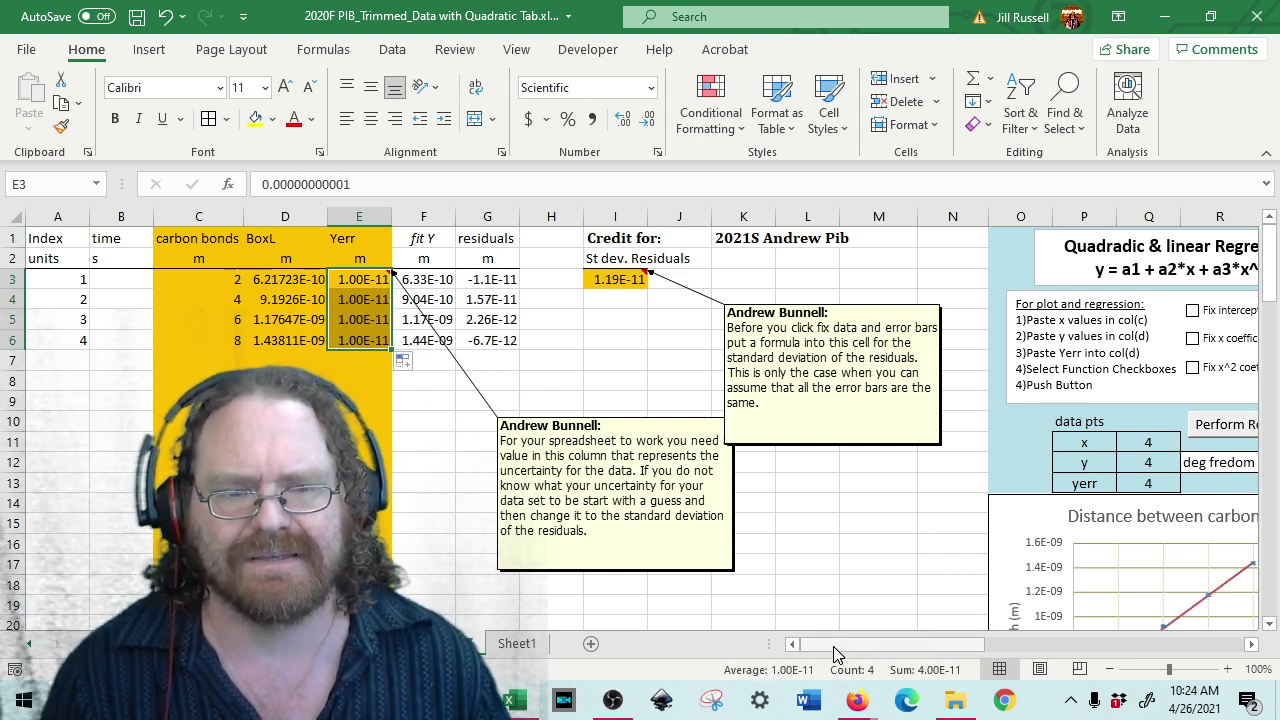
# - Fix the x^2 coefficient (a3) to 0 and perform the regression
pyautogui.moveTo(833, 643); pyautogui.dragTo(916, 648)
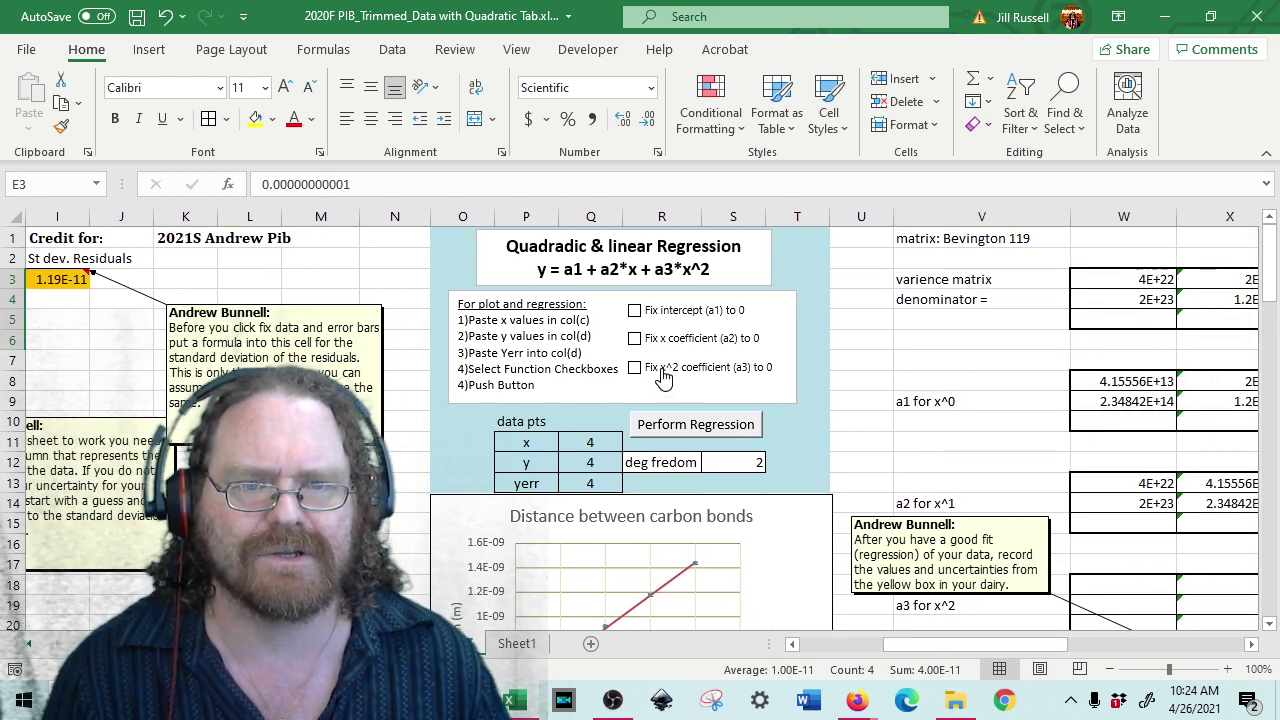
pyautogui.click(682, 430)
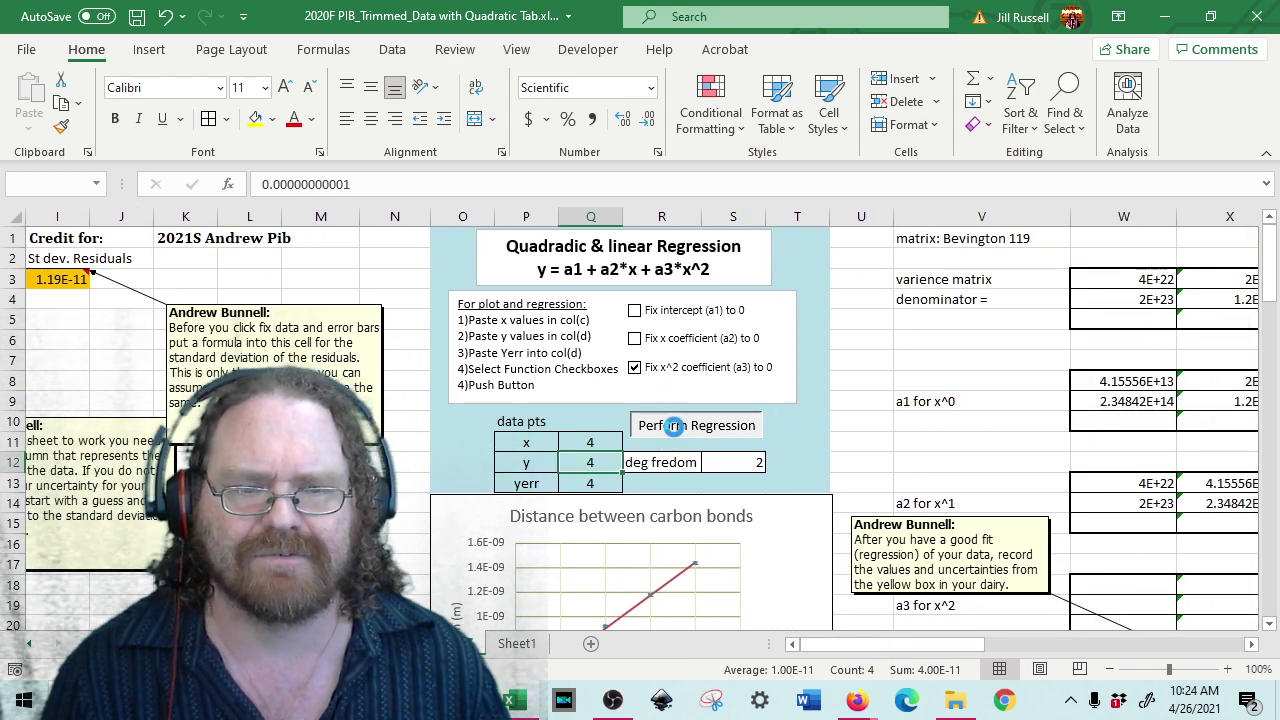
# - Copy the residuals' standard deviation from I3, paste it as a value into Yerr cell E3, and fill it down to E6
pyautogui.click(615, 280)
pyautogui.hotkey('ctrl', 'c')
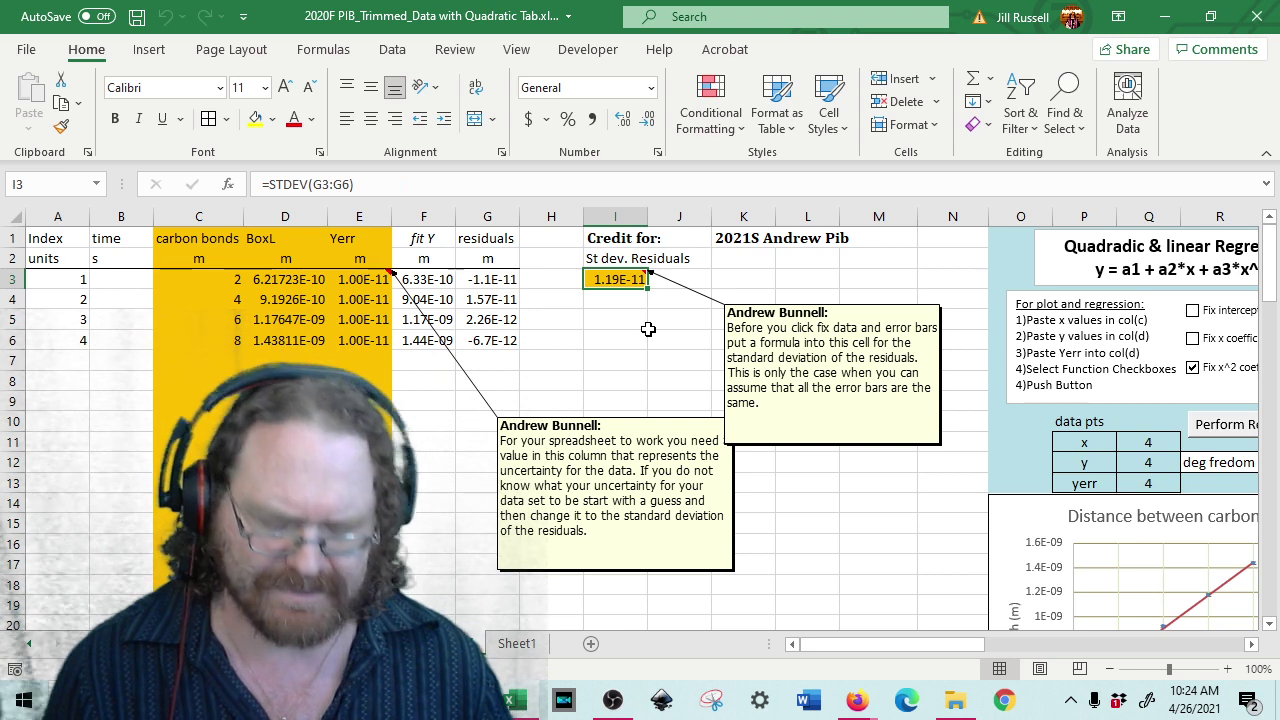
pyautogui.rightClick(360, 283)
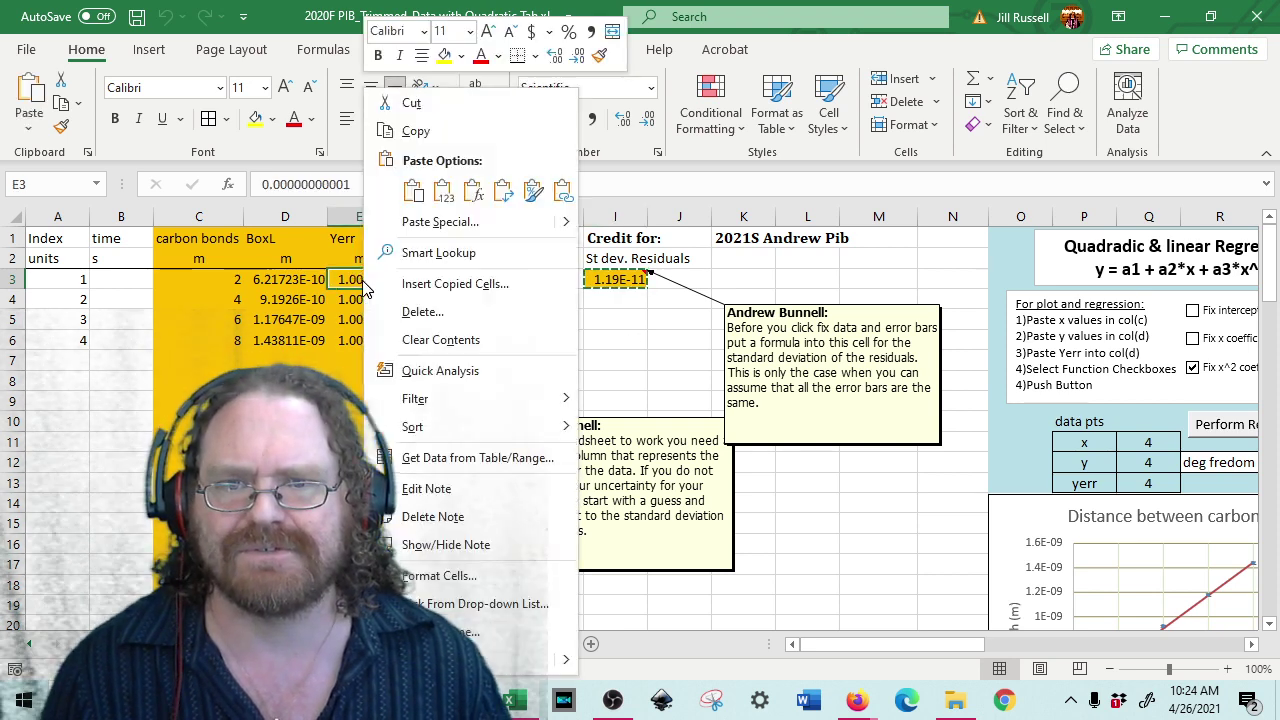
pyautogui.click(430, 190)
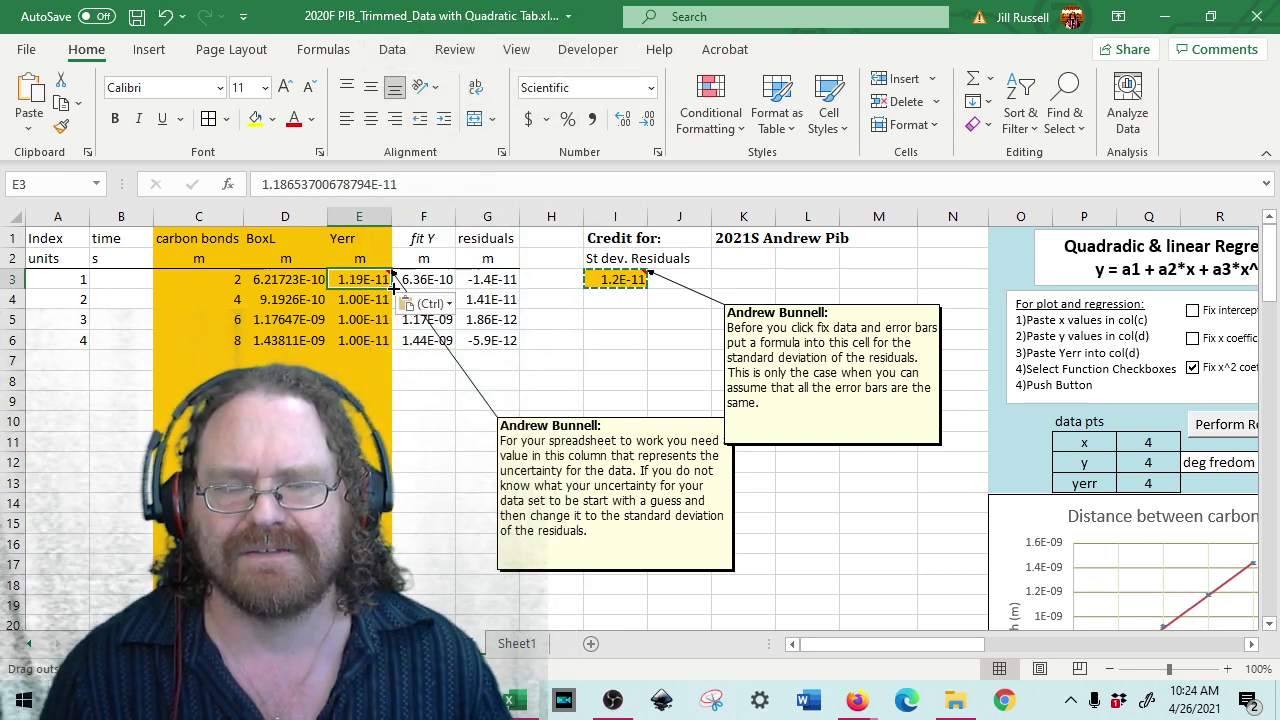
pyautogui.moveTo(393, 286); pyautogui.dragTo(395, 345)
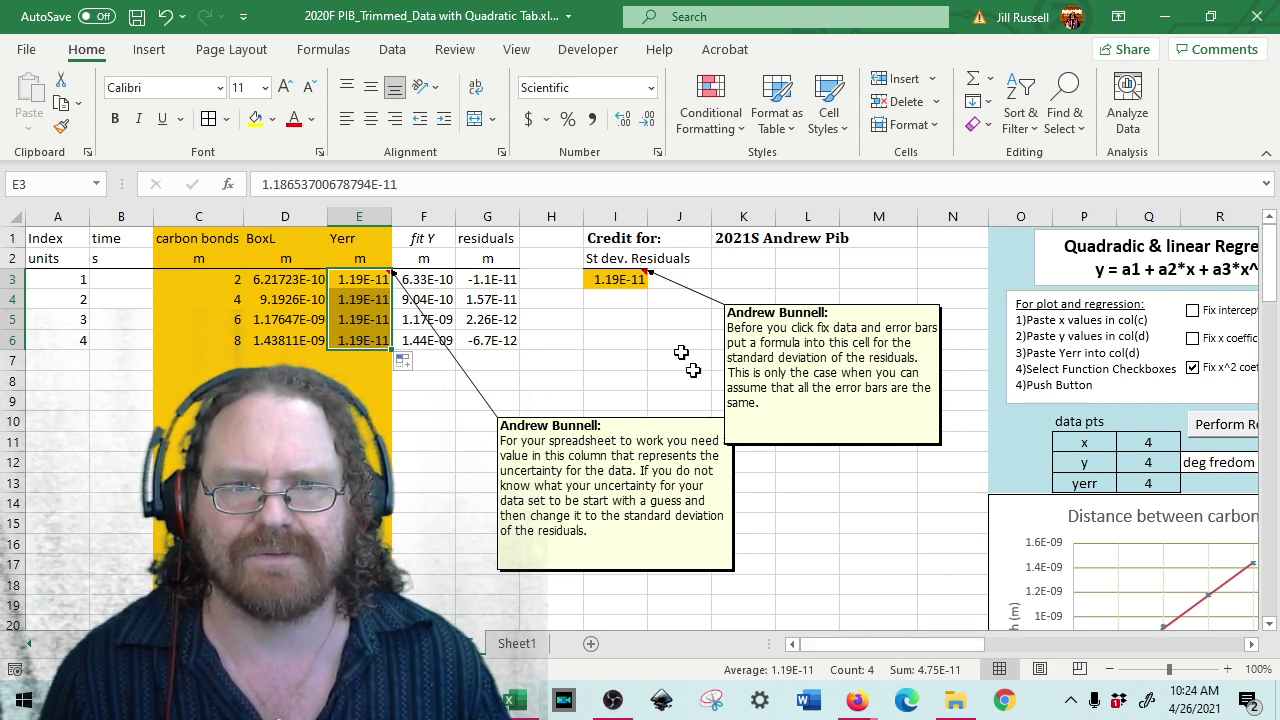
# - Display the residuals' standard deviation in I3 with one decimal place and check the residuals plot and fit chart
pyautogui.click(630, 280)
pyautogui.click(650, 120)
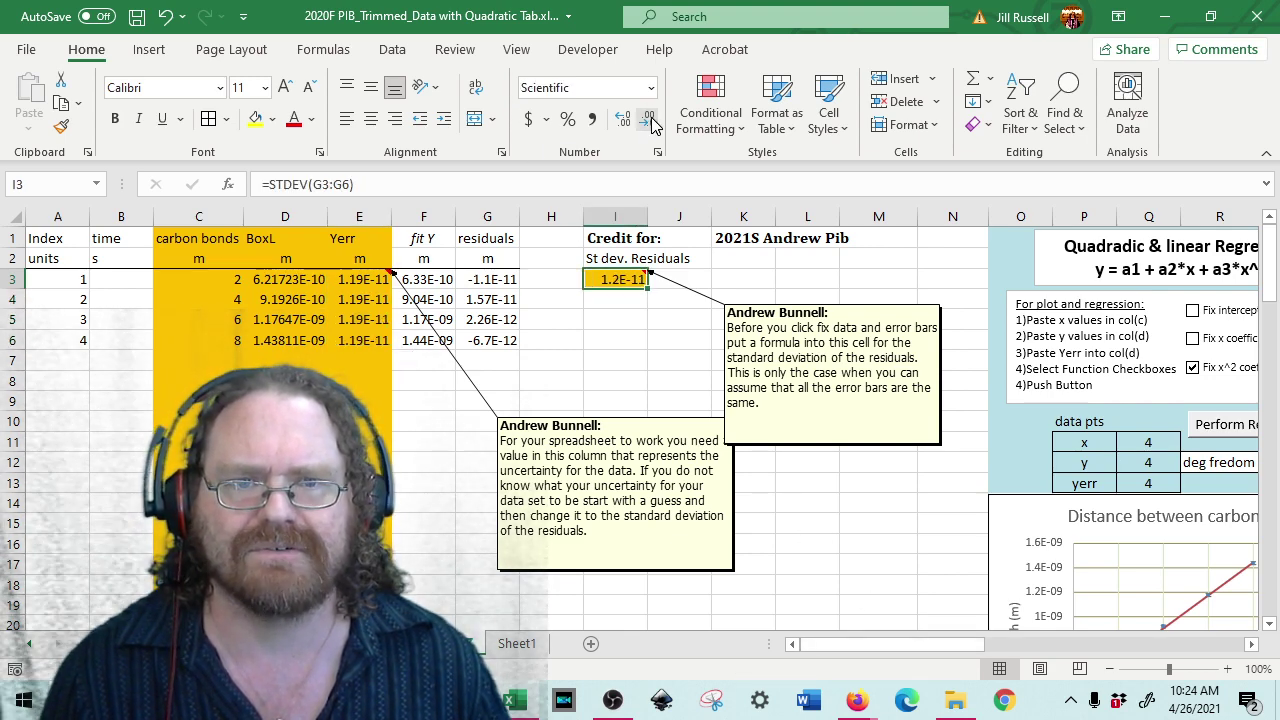
pyautogui.moveTo(888, 645); pyautogui.dragTo(985, 645)
pyautogui.scroll(-9, 898, 485)
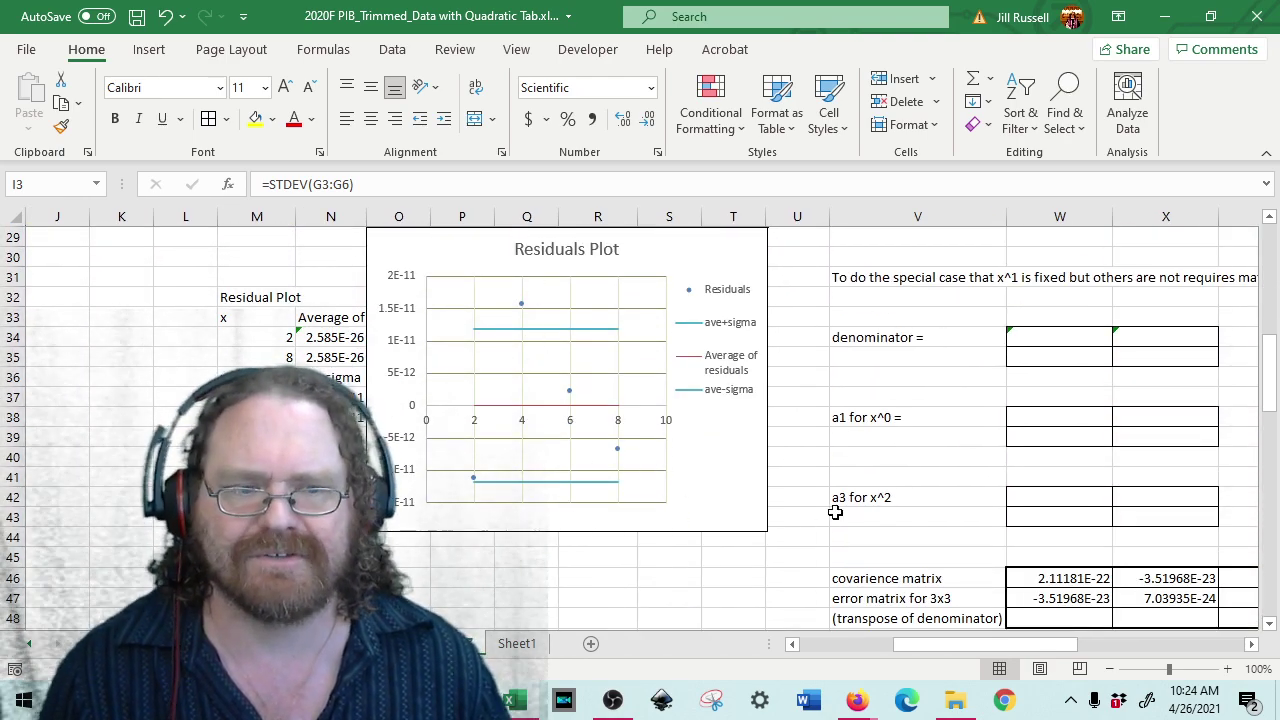
pyautogui.scroll(7, 835, 512)
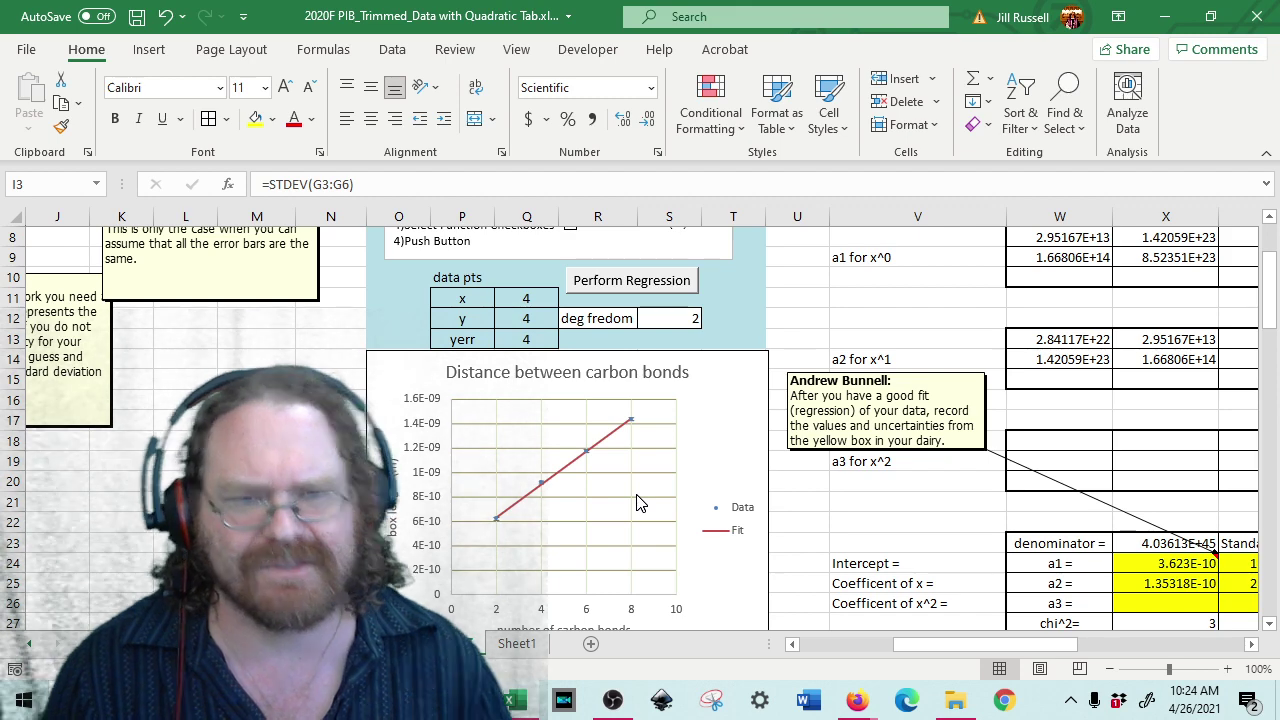
# - Format the intercept a1 in X24 to two decimal places and its standard error in Y24 to one, in scientific notation
pyautogui.moveTo(936, 647); pyautogui.dragTo(1020, 647)
pyautogui.moveTo(655, 563); pyautogui.dragTo(722, 563)
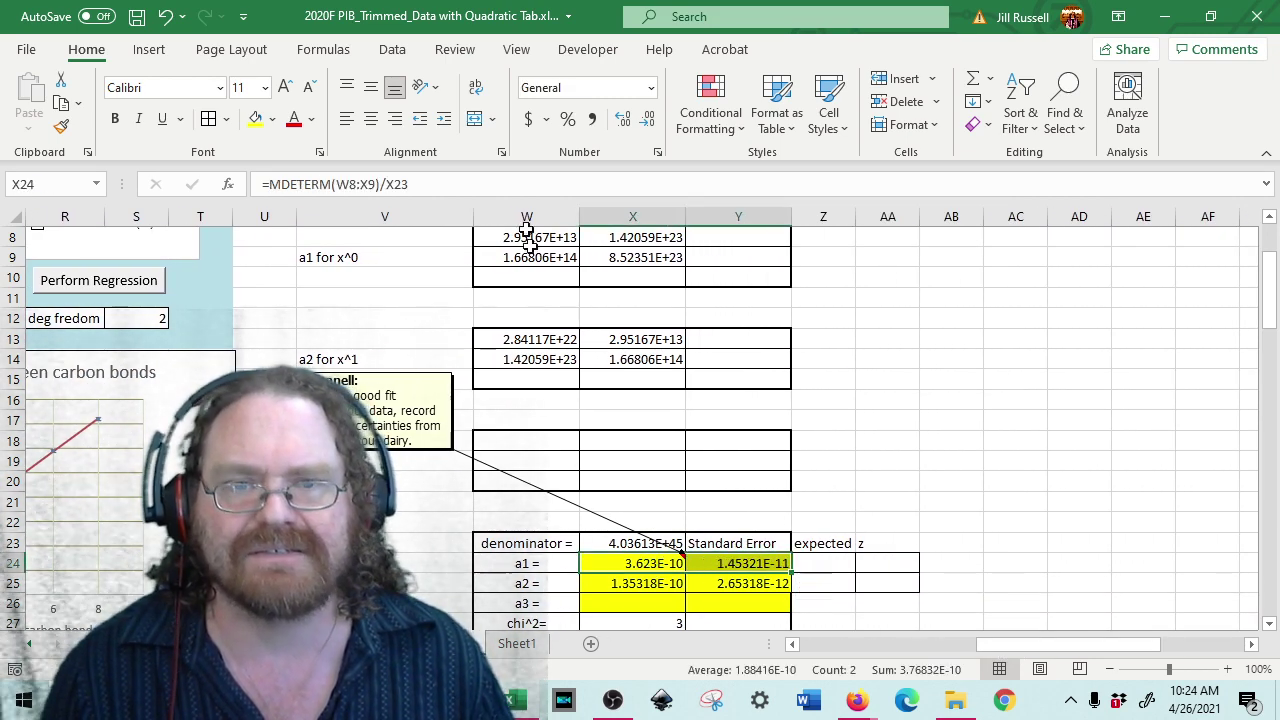
pyautogui.click(649, 120)
pyautogui.click(650, 121)
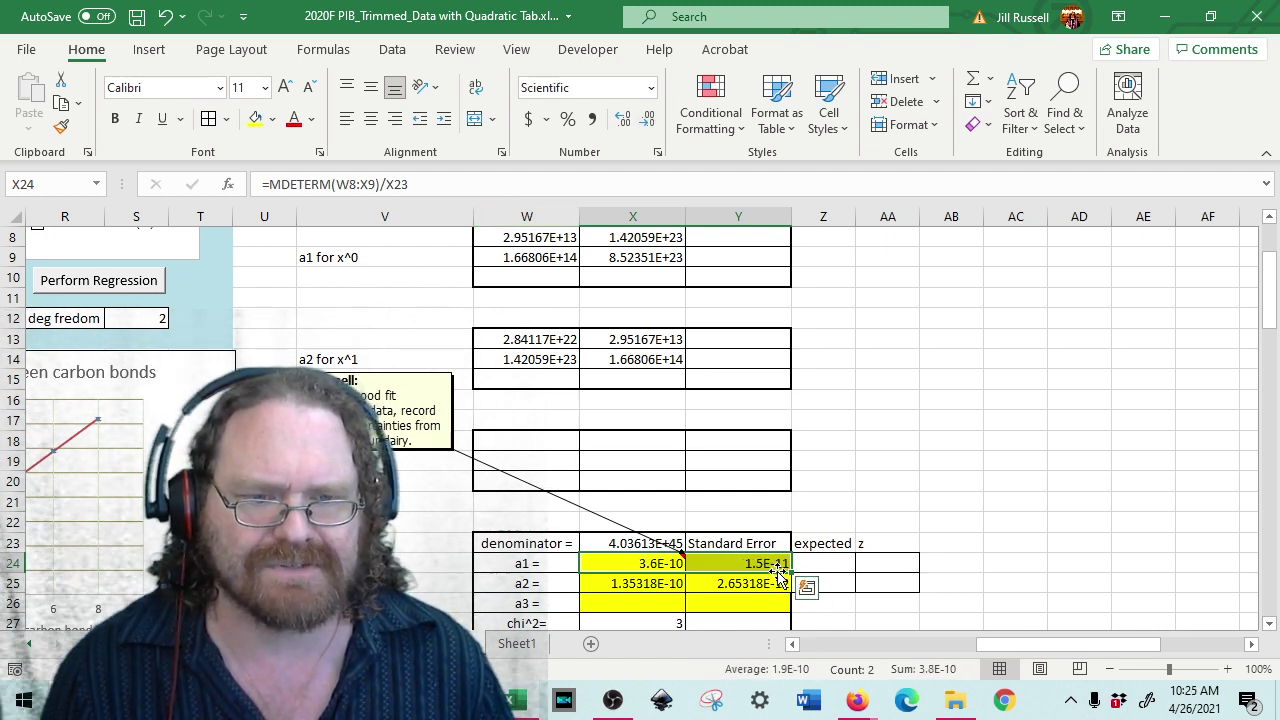
pyautogui.click(658, 563)
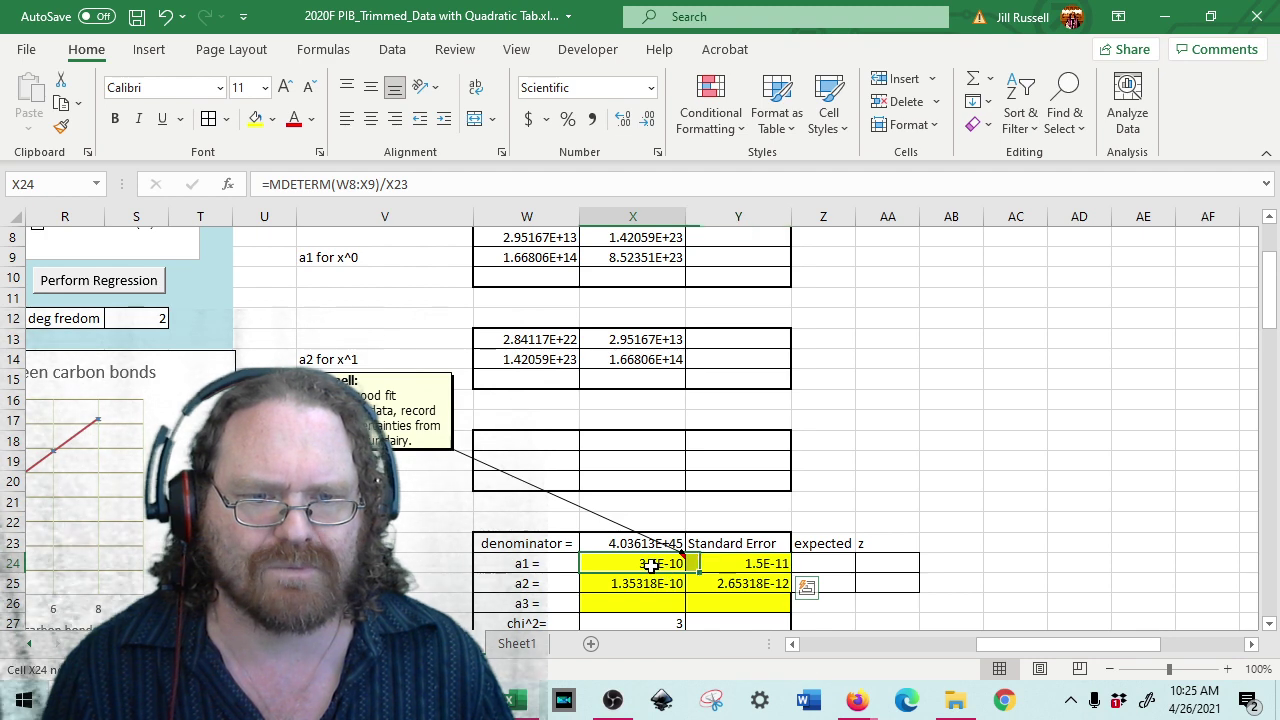
pyautogui.click(623, 119)
# - Format the a2 coefficient in X25 to three decimal places and its standard error in Y25 to one, in scientific notation
pyautogui.moveTo(642, 592); pyautogui.dragTo(738, 583)
pyautogui.click(648, 121)
pyautogui.click(648, 121)
pyautogui.click(648, 121)
pyautogui.click(648, 121)
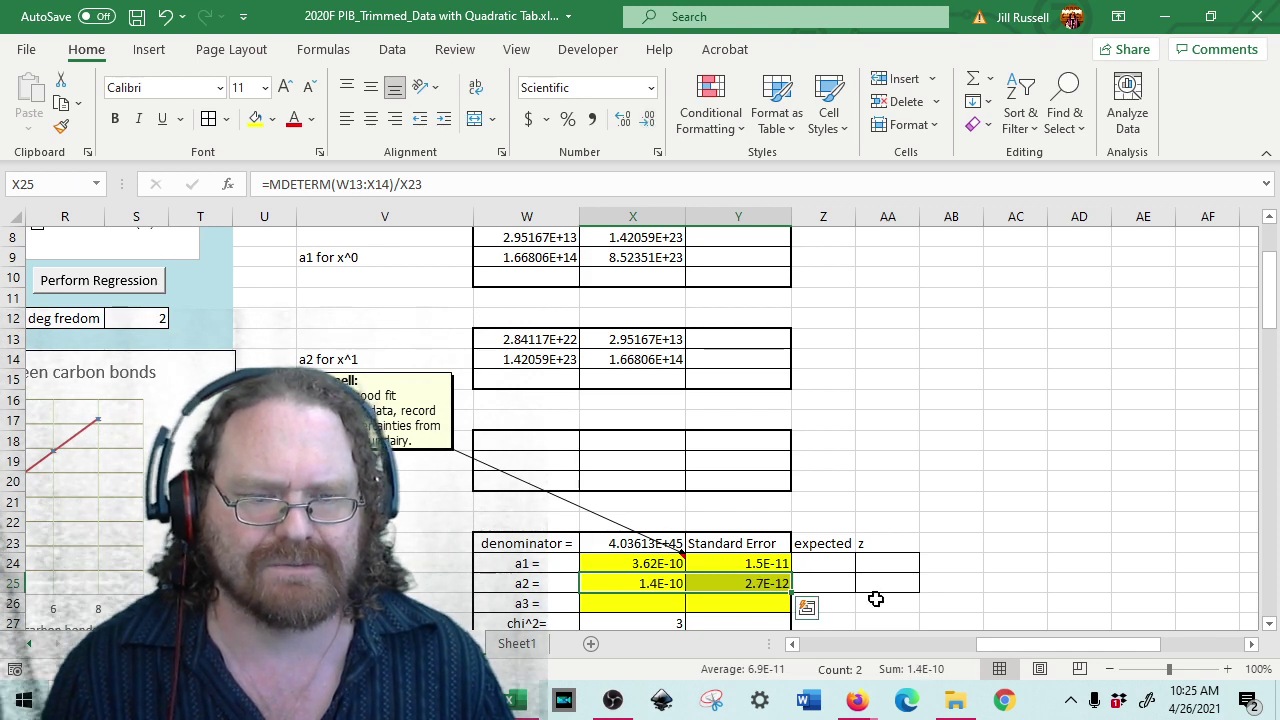
pyautogui.click(662, 581)
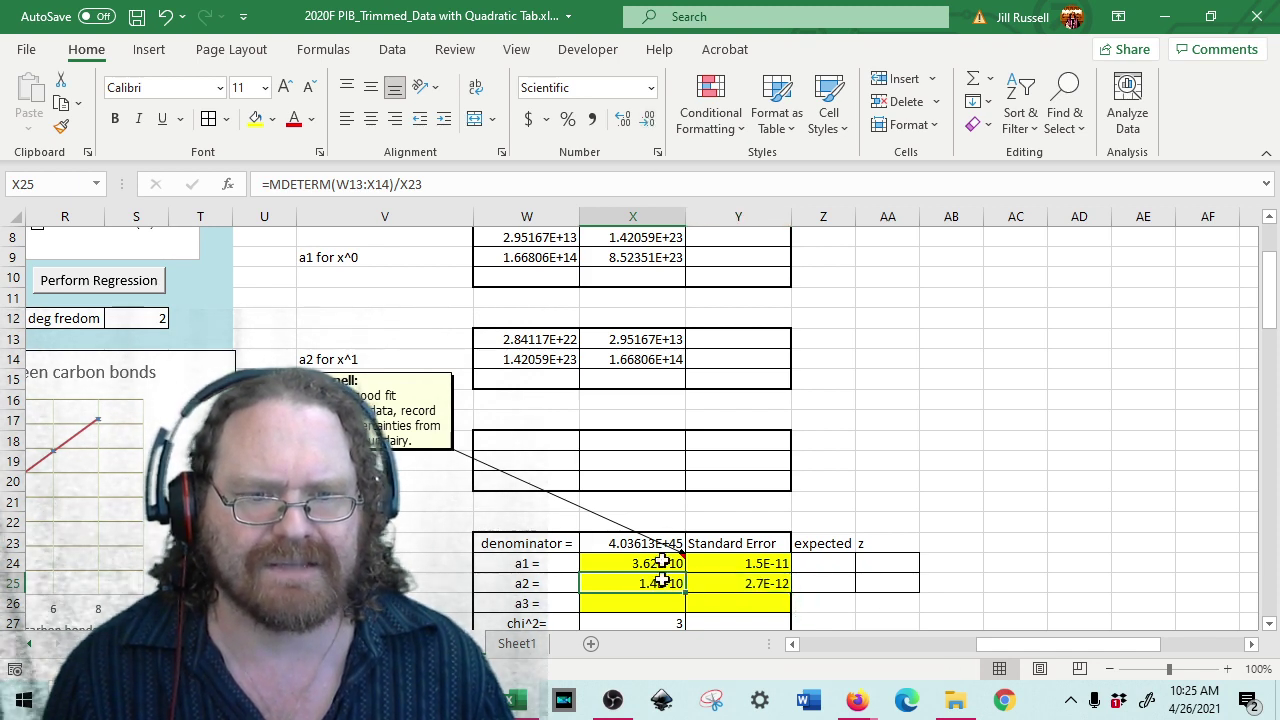
pyautogui.click(621, 120)
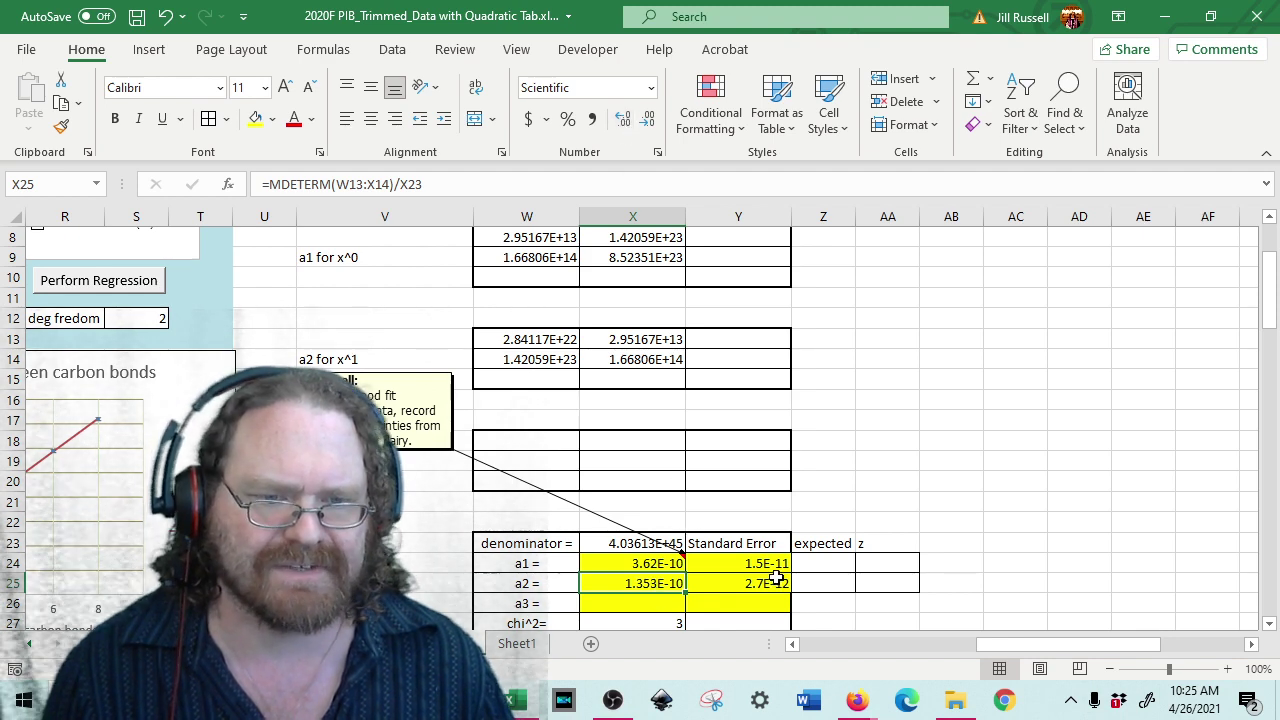
# - Enter the expected values 1.56, 1.4 and 1.35 in Z24 through Z26
pyautogui.click(825, 584)
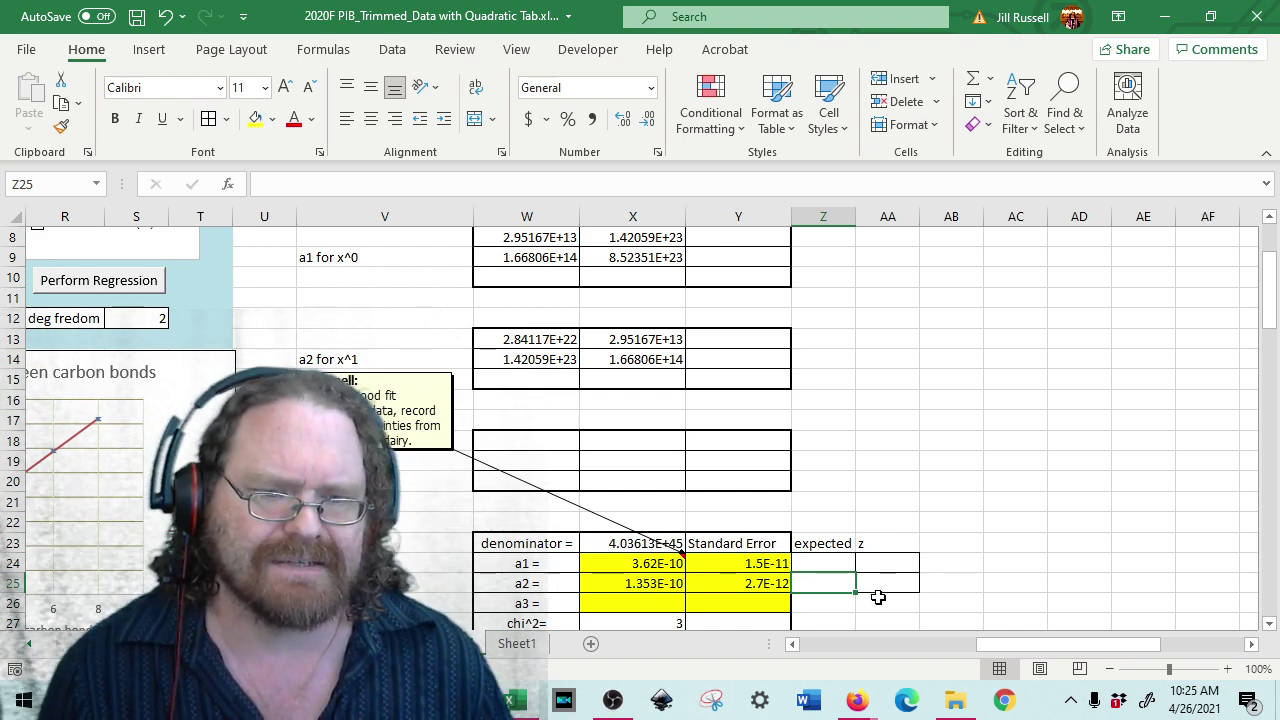
pyautogui.click(832, 564)
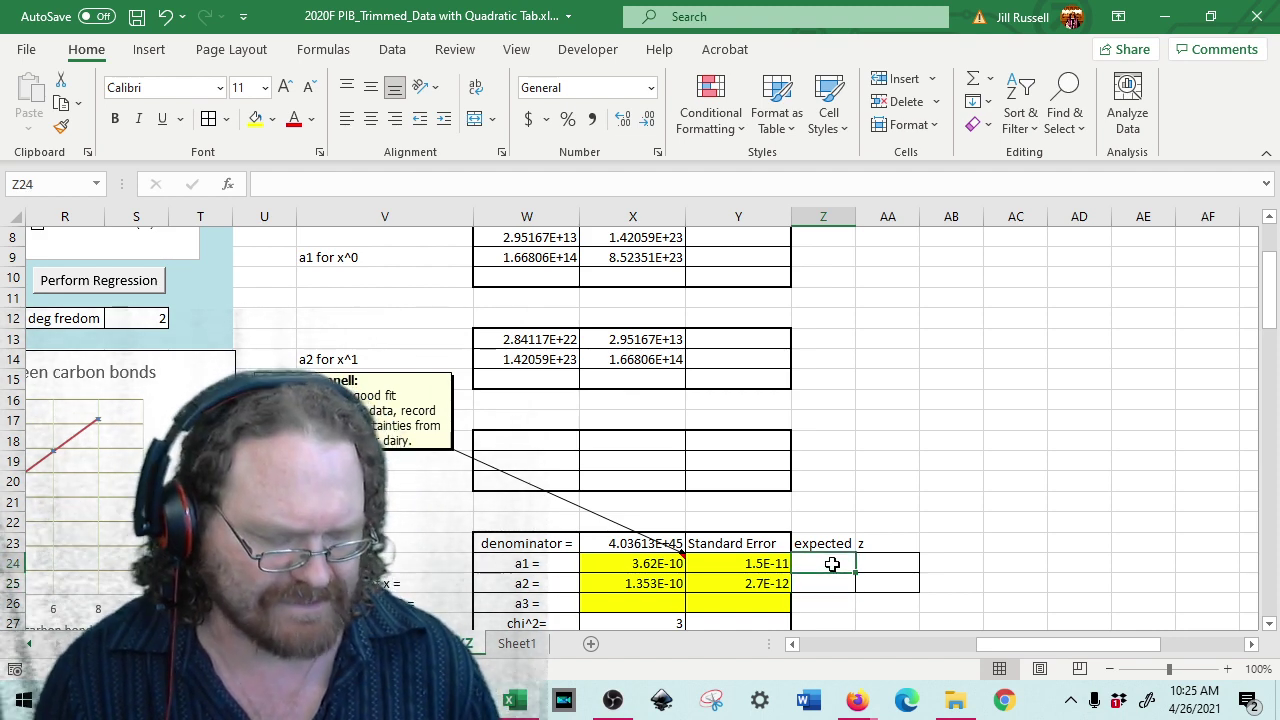
pyautogui.write('1.56')
pyautogui.press('Return')
pyautogui.write('1.4')
pyautogui.press('Return')
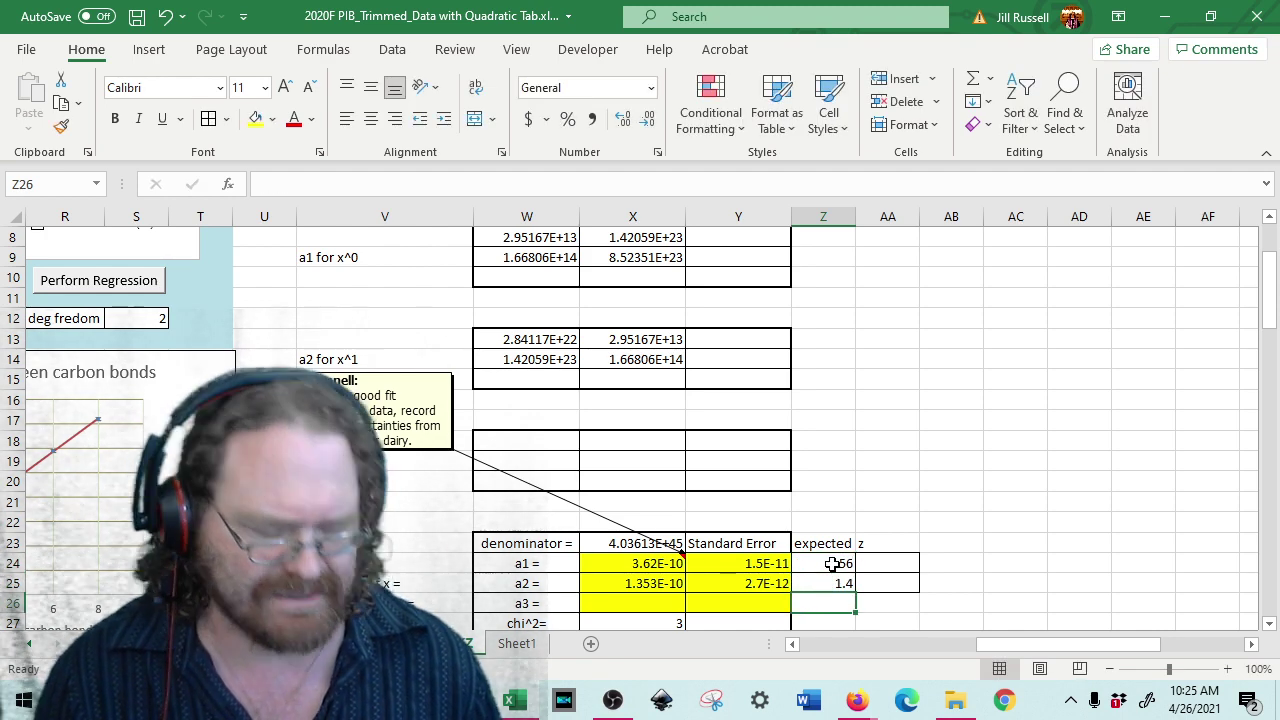
pyautogui.write('1')
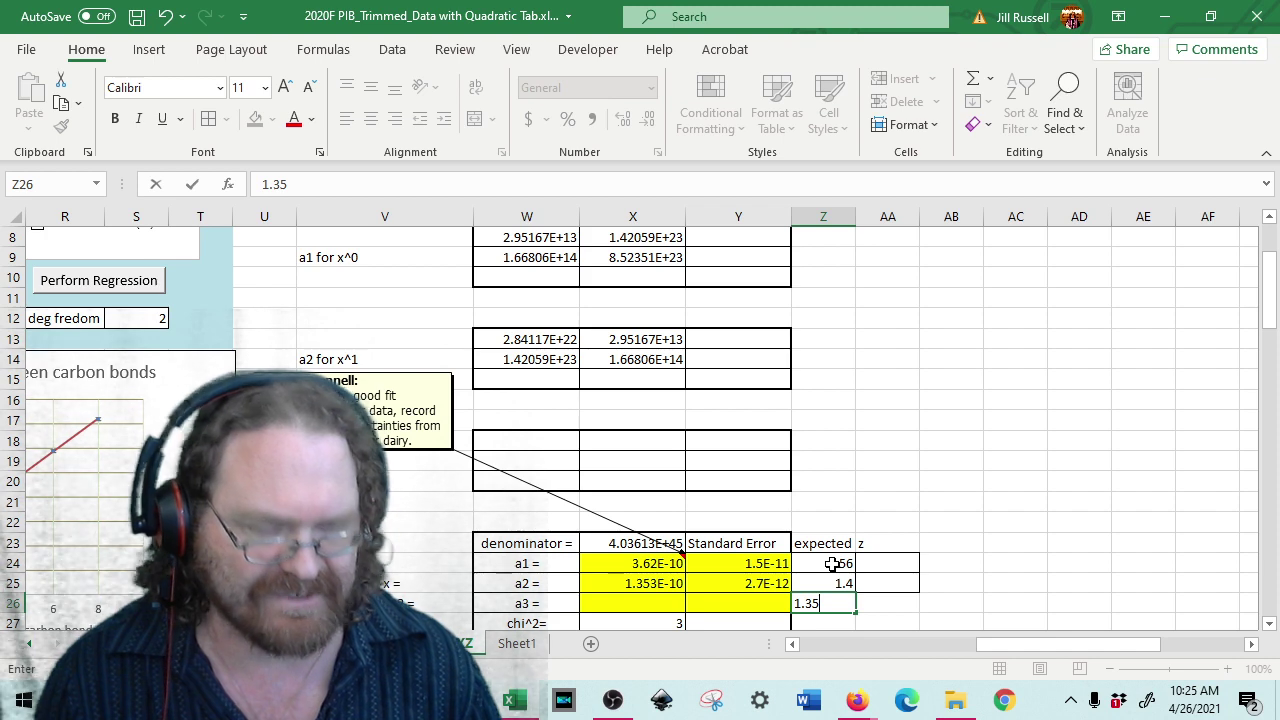
pyautogui.write('.35')
pyautogui.press('Return')
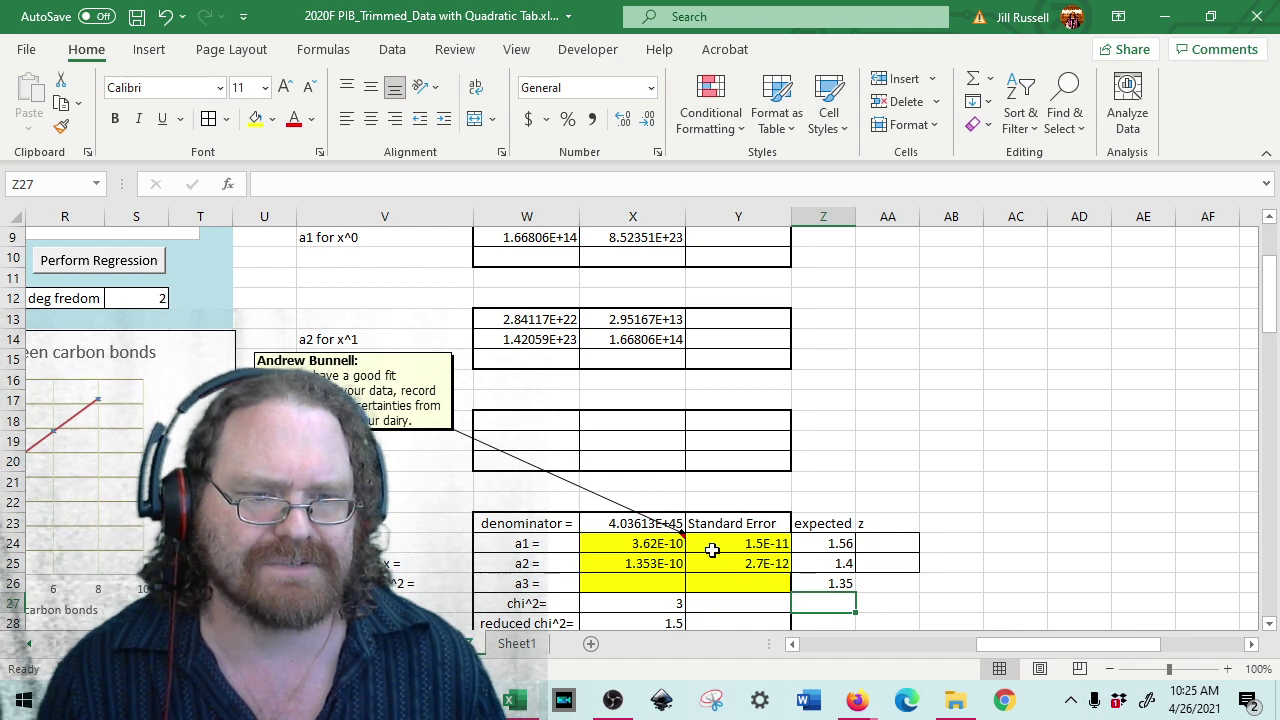
# - Enter the z formula =abs(Z24-X25)/Y25 in AA24, comparing the expected value with a2 and its standard error
pyautogui.click(890, 544)
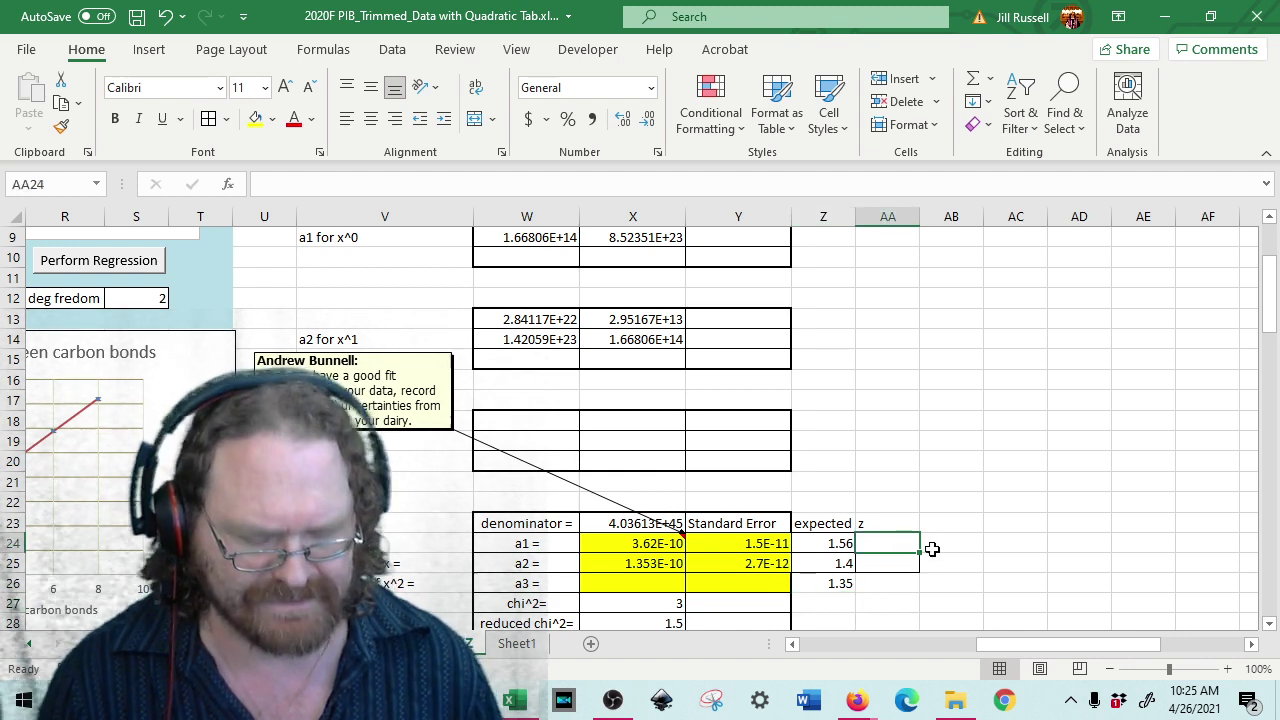
pyautogui.write('=abs(')
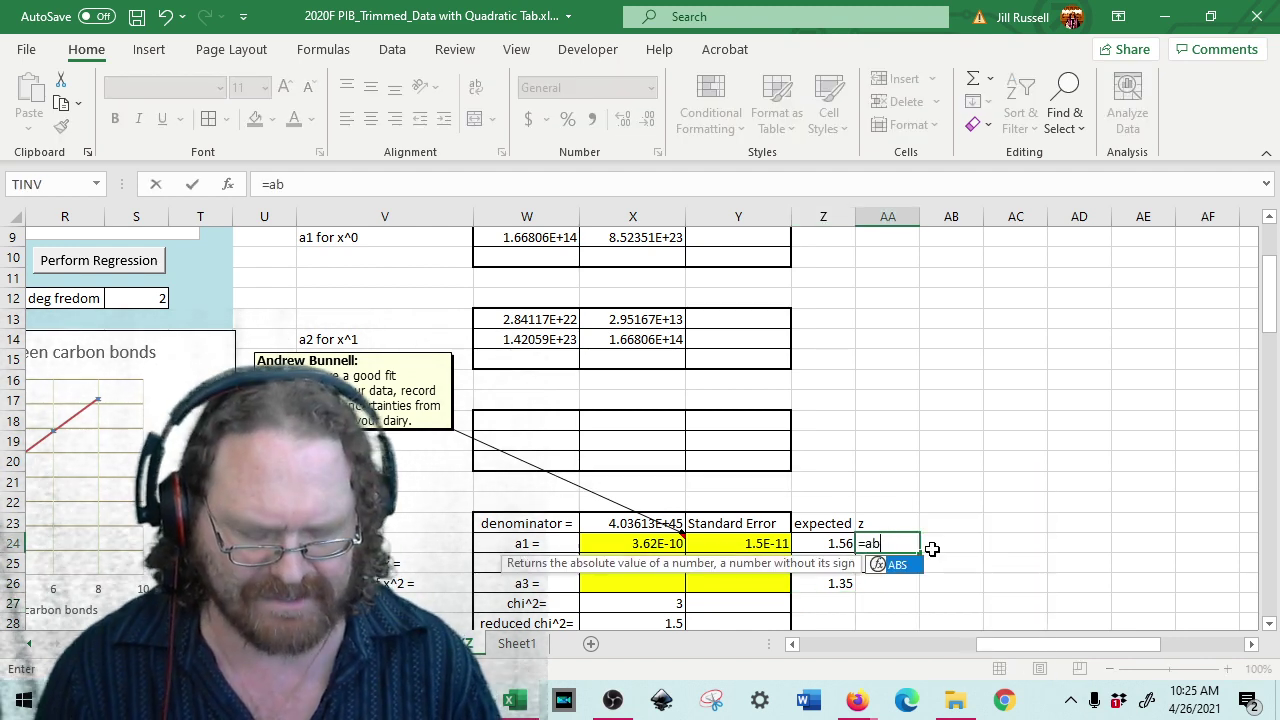
pyautogui.click(836, 541)
pyautogui.write('-')
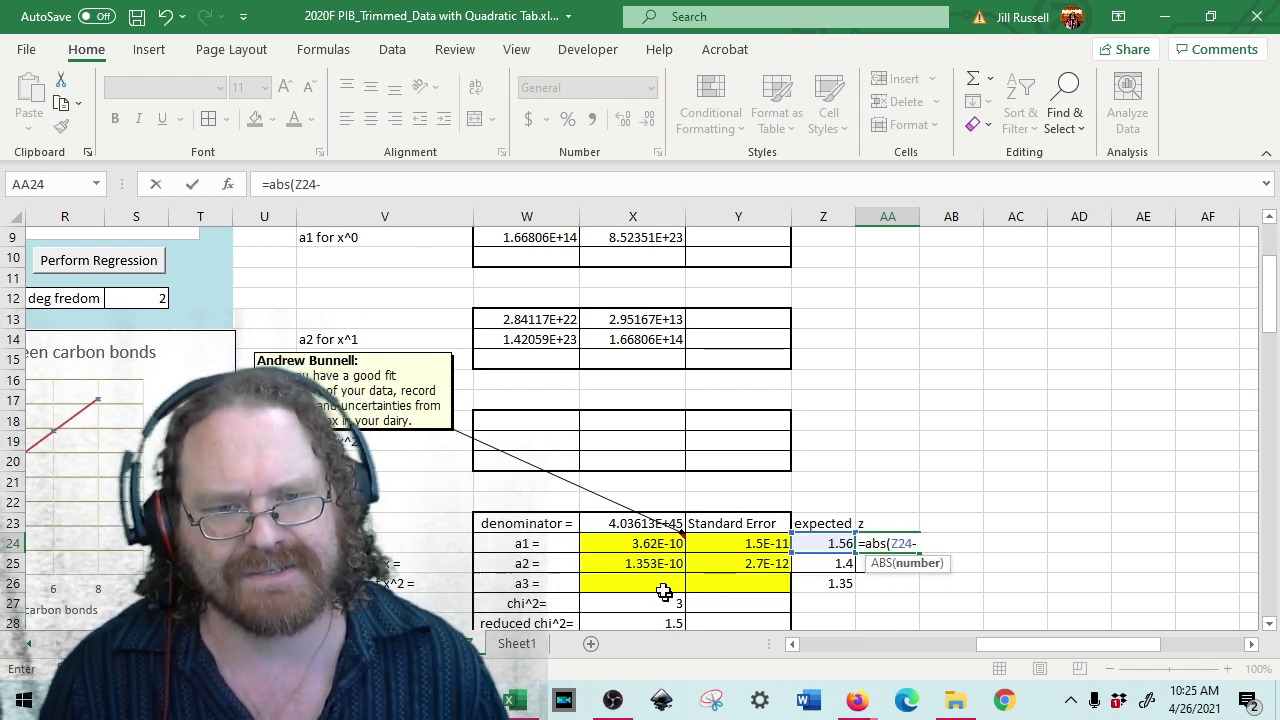
pyautogui.click(649, 562)
pyautogui.write(')')
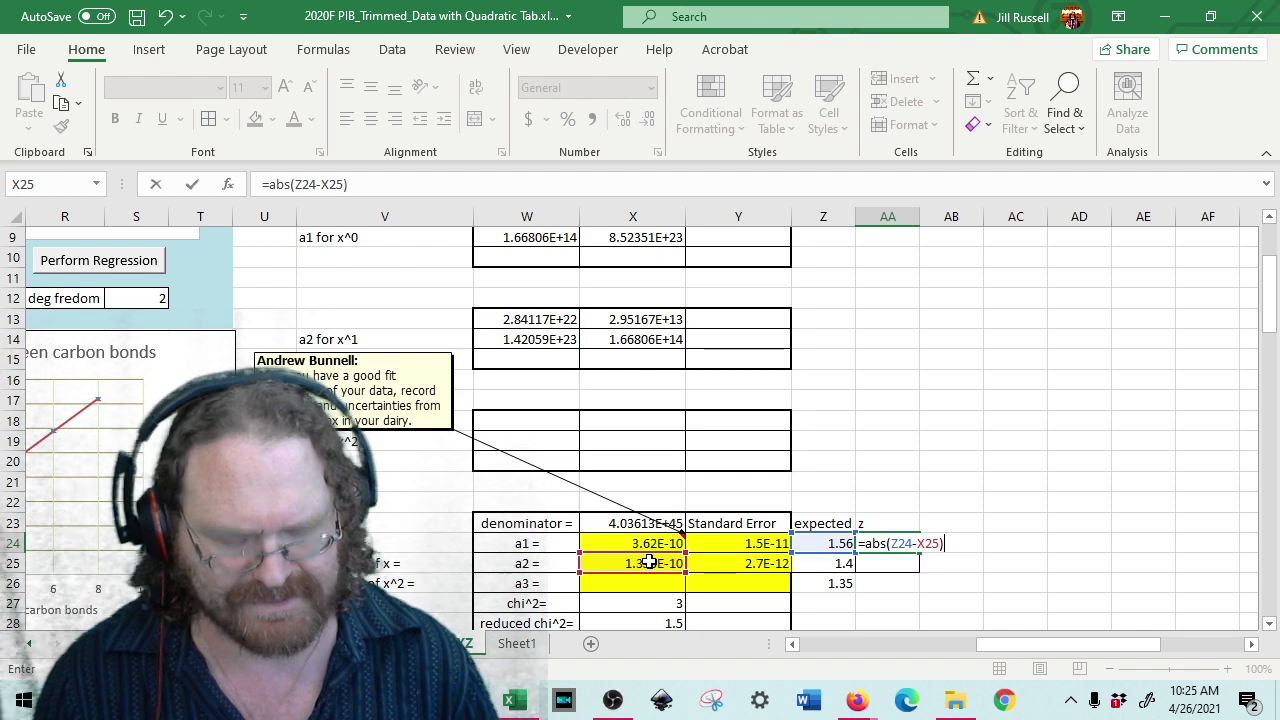
pyautogui.write('/')
pyautogui.click(750, 564)
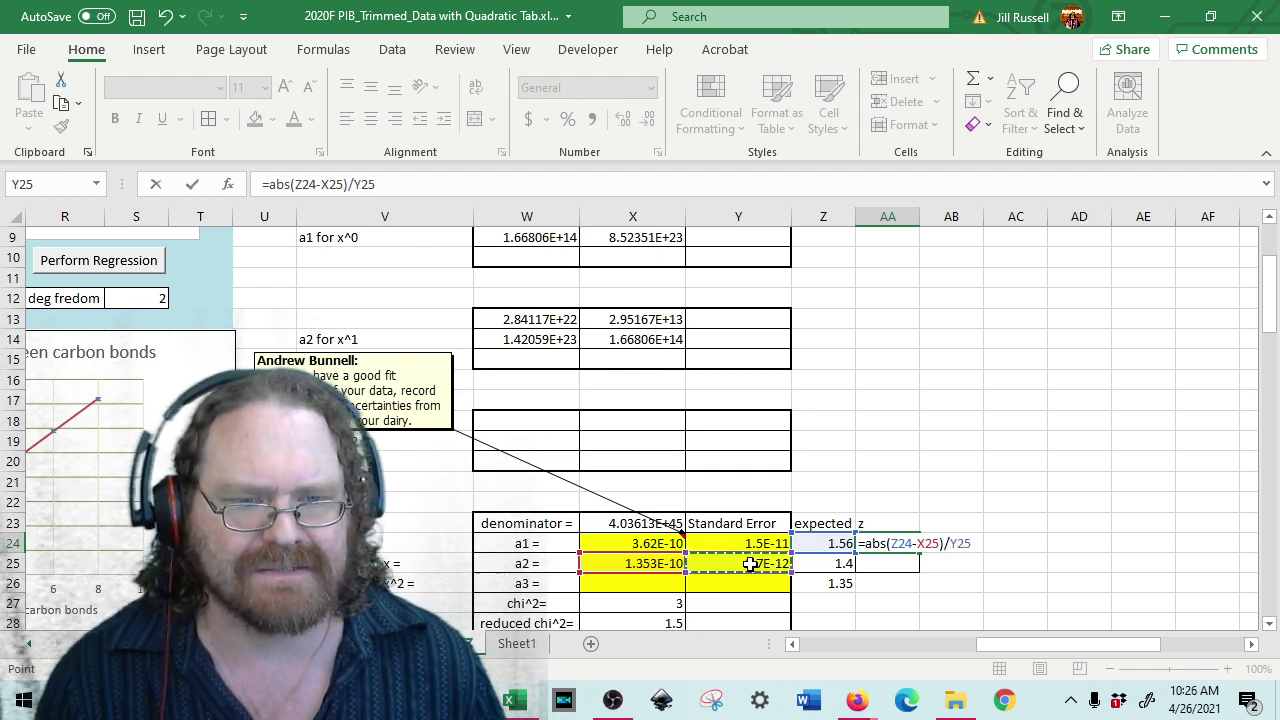
# - Make the X25 and Y25 references in AA24's z formula absolute and fill the formula down to AA26
pyautogui.click(330, 184)
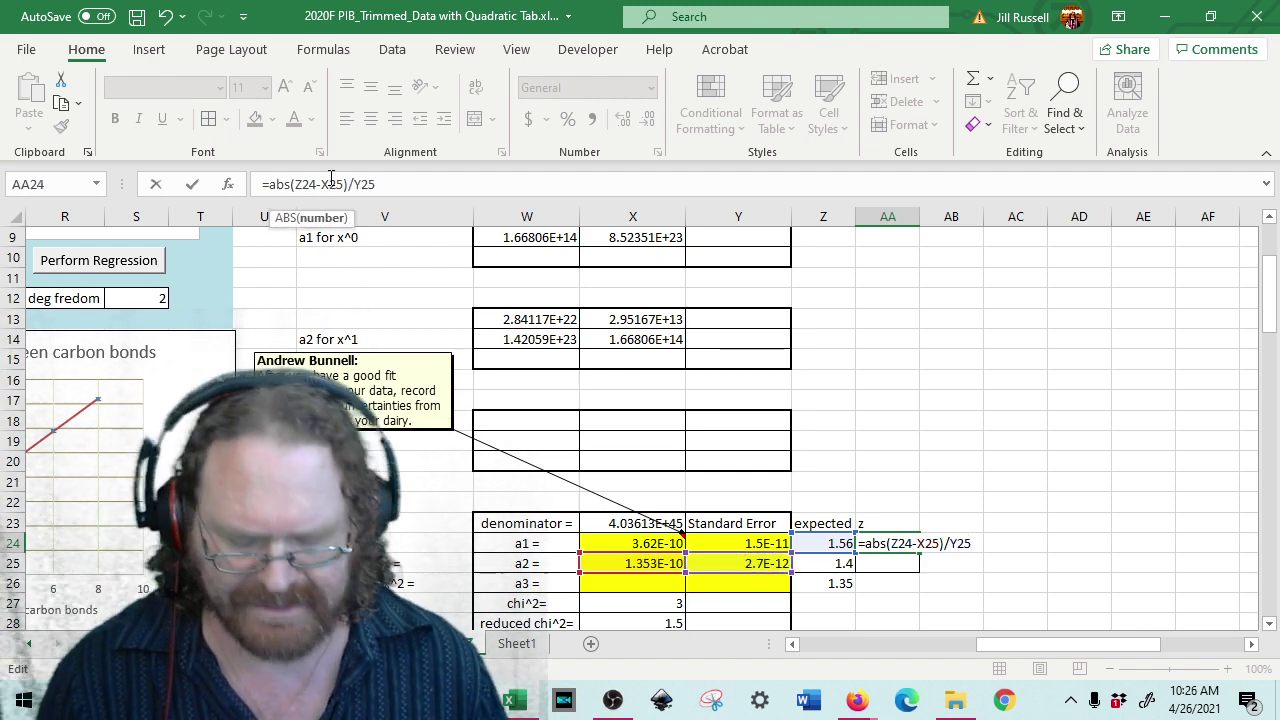
pyautogui.press('F4')
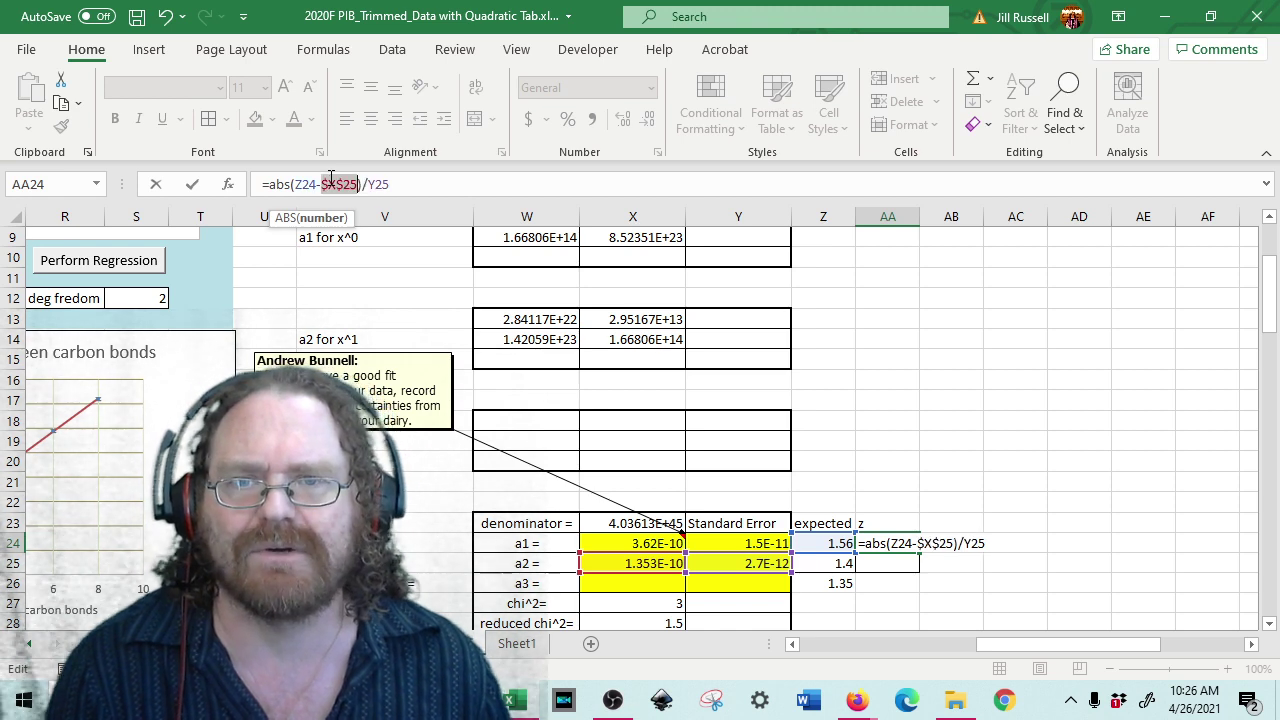
pyautogui.click(376, 184)
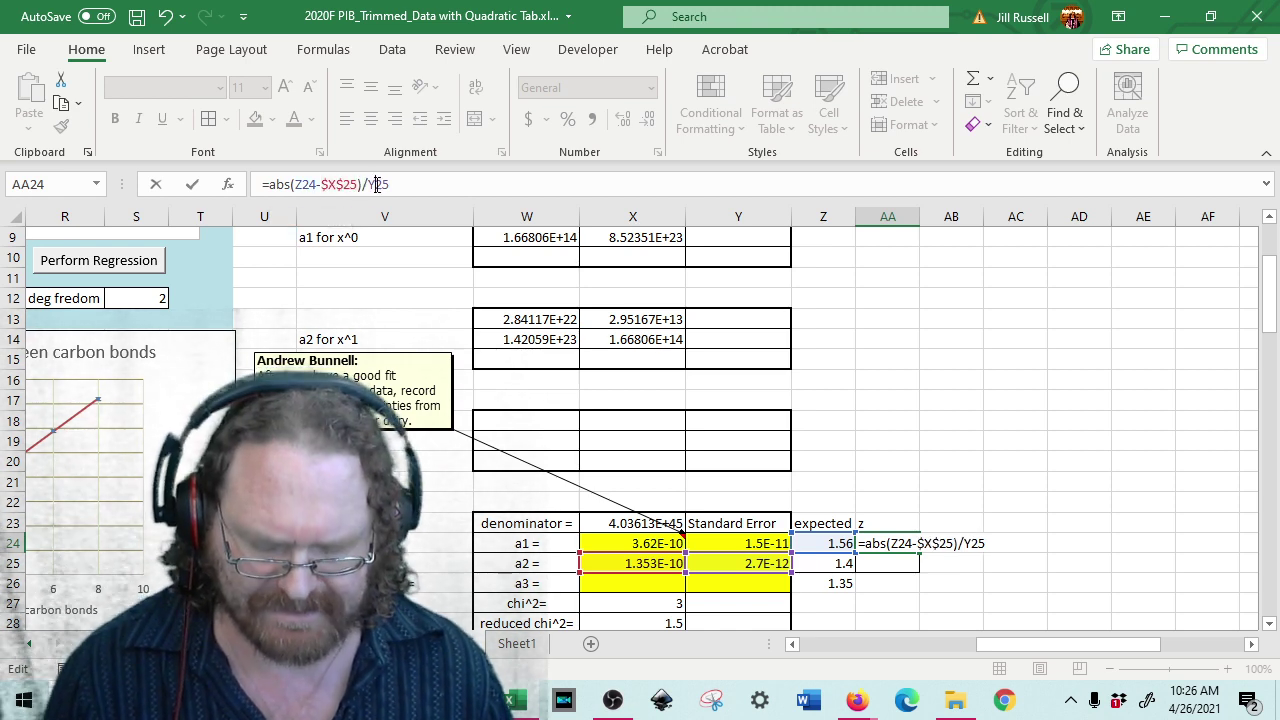
pyautogui.press('F4')
pyautogui.press('Return')
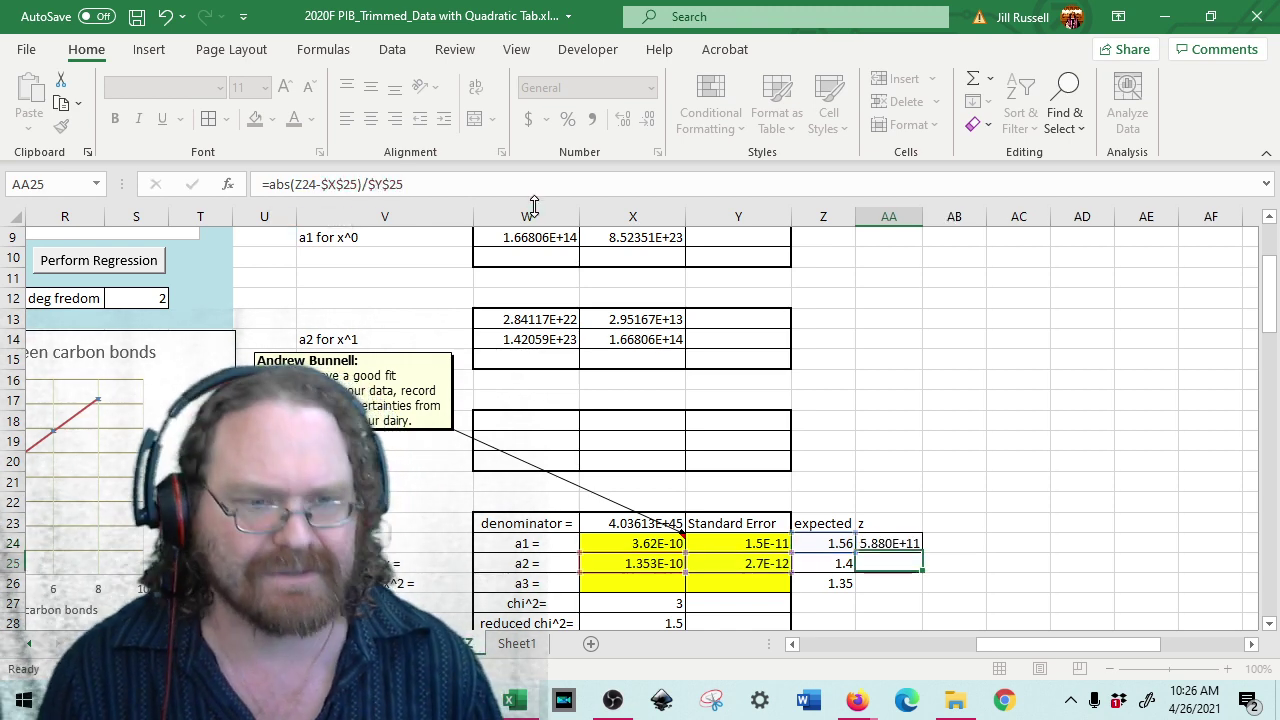
pyautogui.click(914, 544)
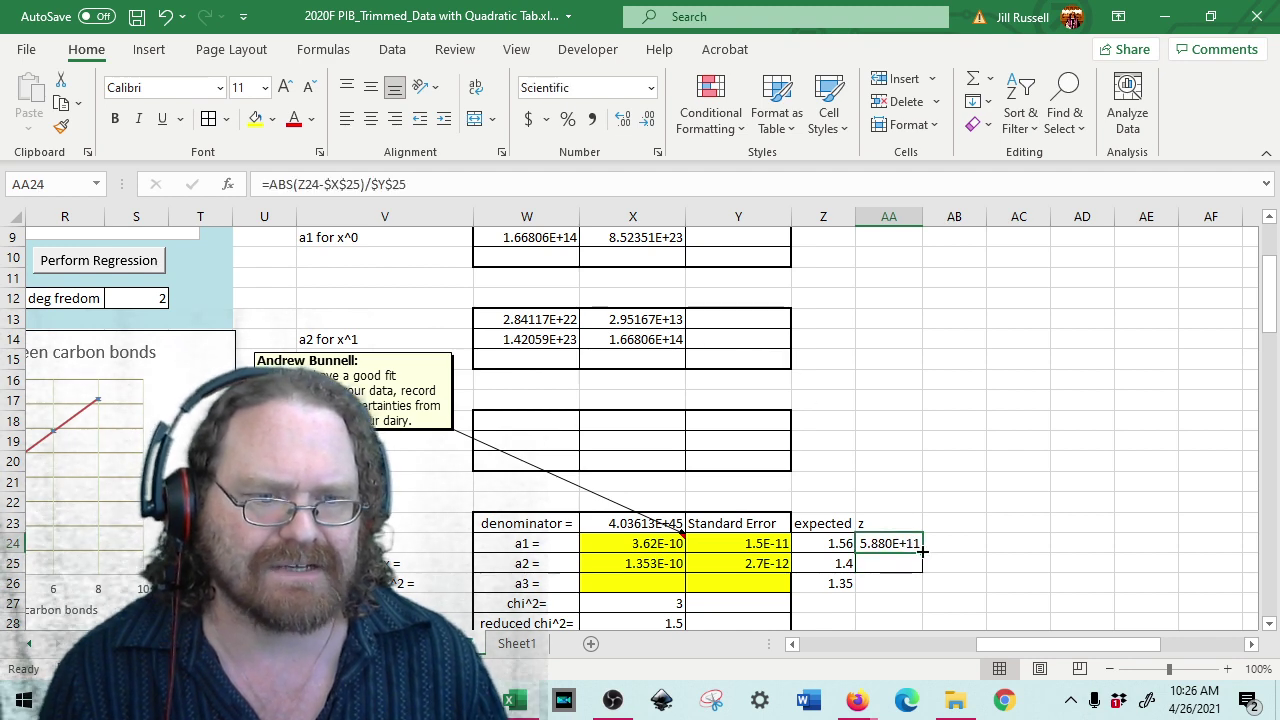
pyautogui.moveTo(924, 564); pyautogui.dragTo(920, 588)
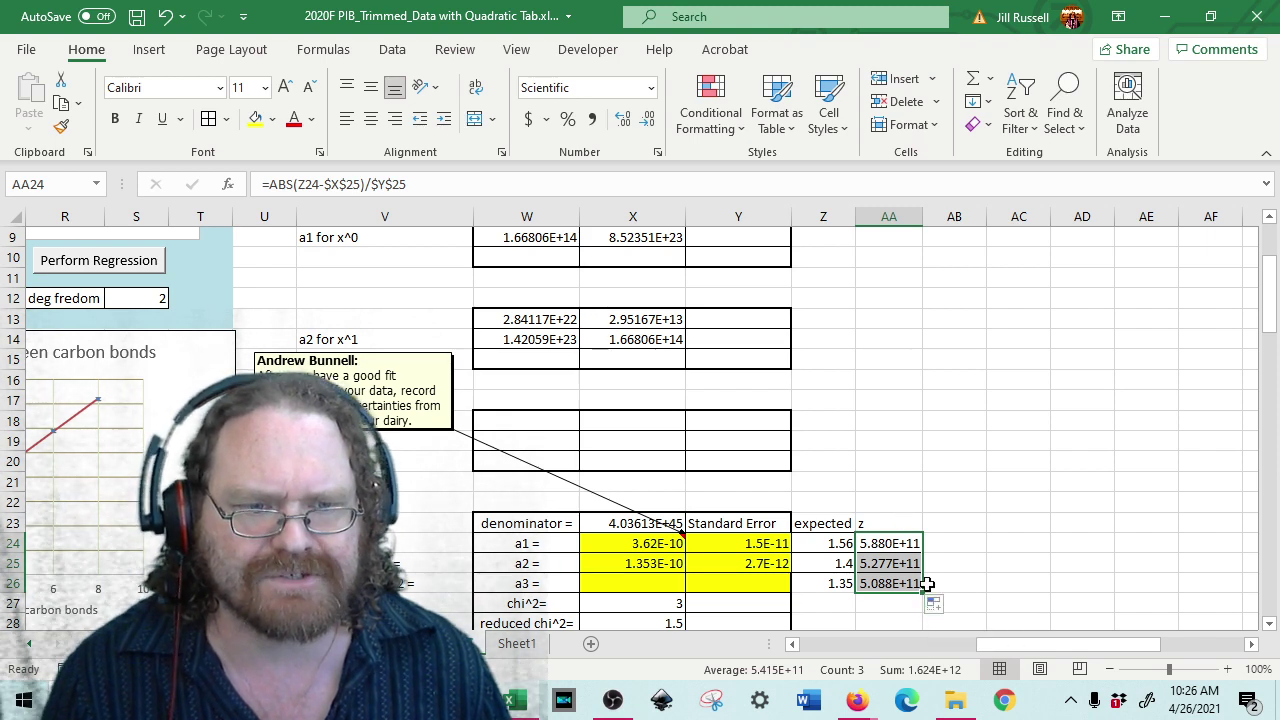
# - Change the expected values in Z24 through Z26 to 1.56e-10, 1.4e-10 and 1.35e-10
pyautogui.click(832, 562)
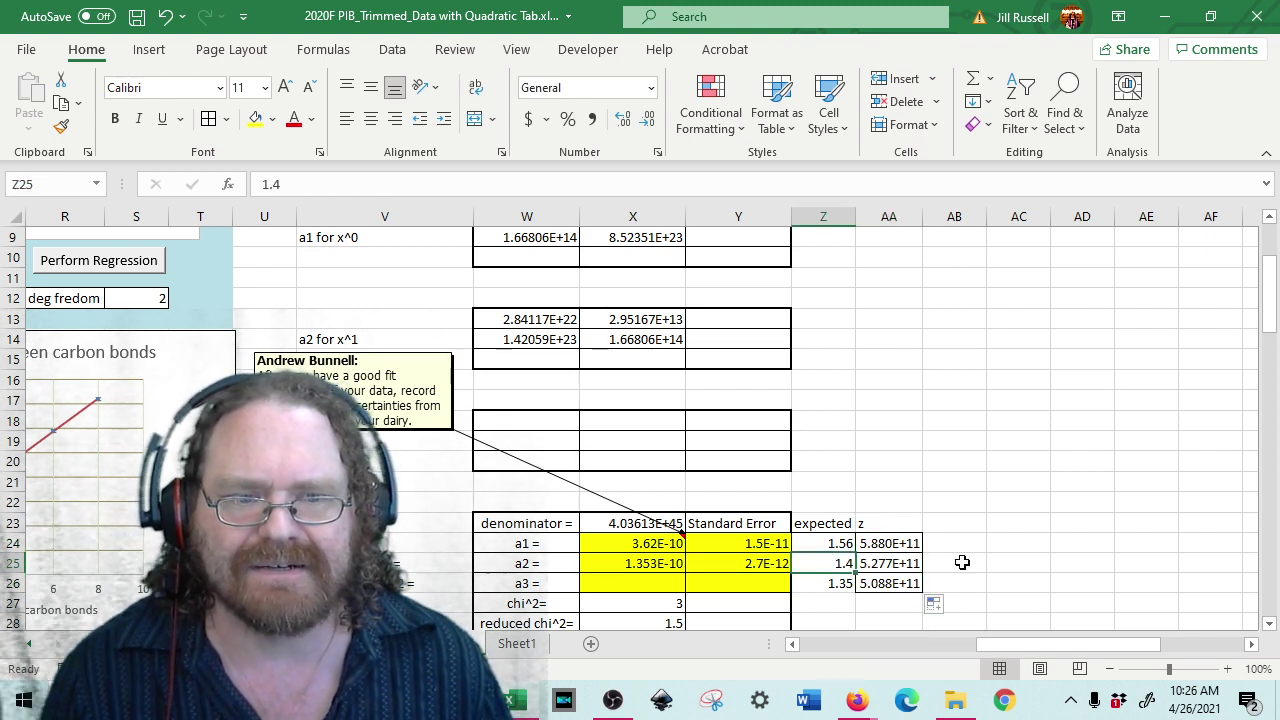
pyautogui.click(848, 543)
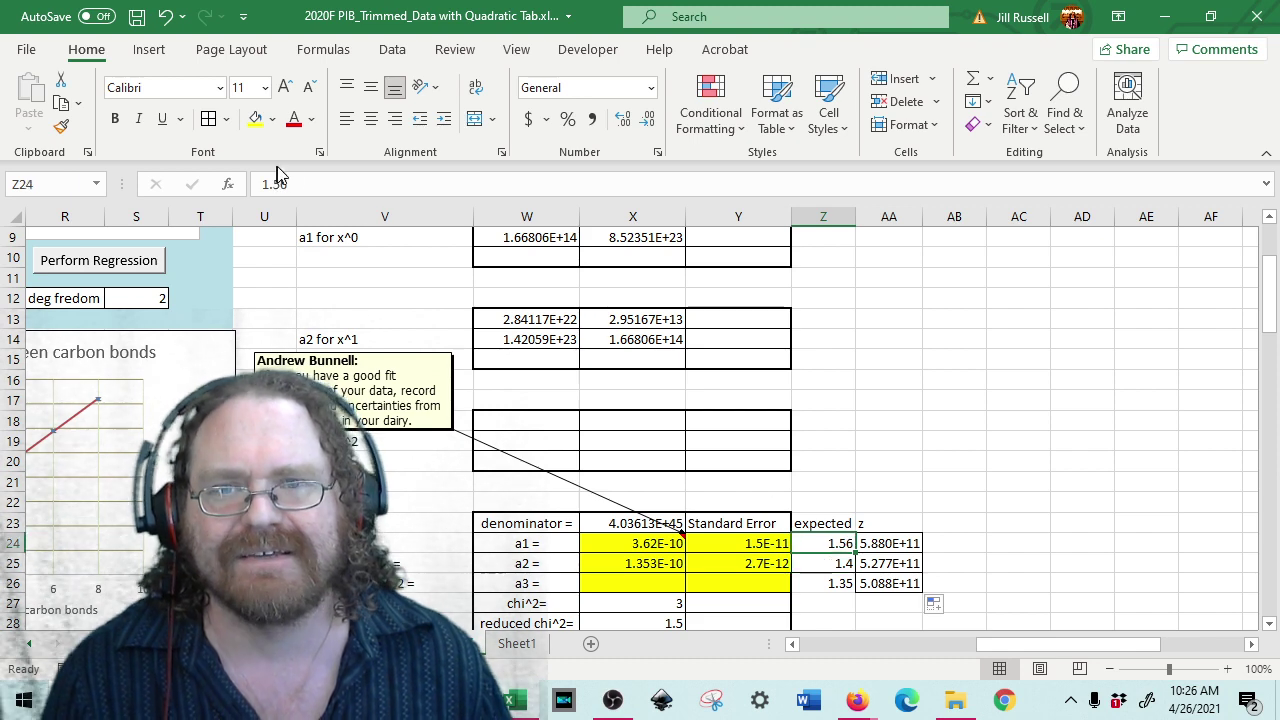
pyautogui.click(310, 180)
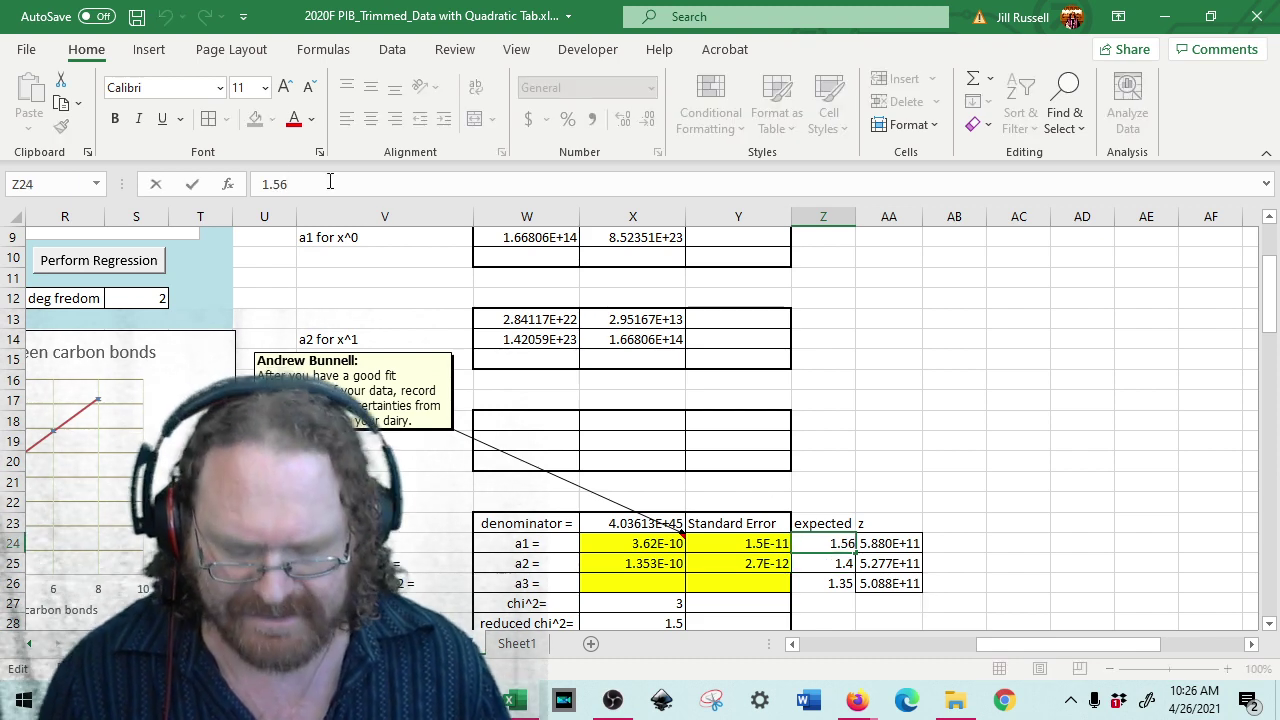
pyautogui.write('e-10')
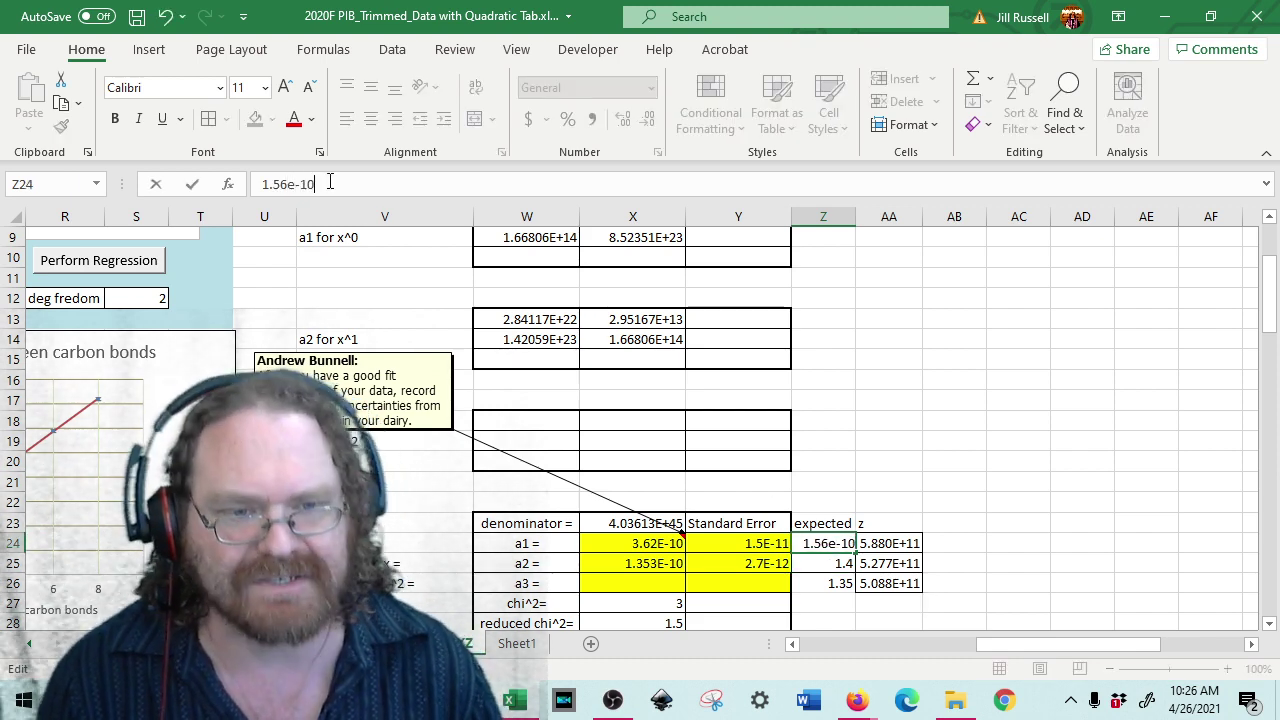
pyautogui.press('Return')
pyautogui.click(329, 183)
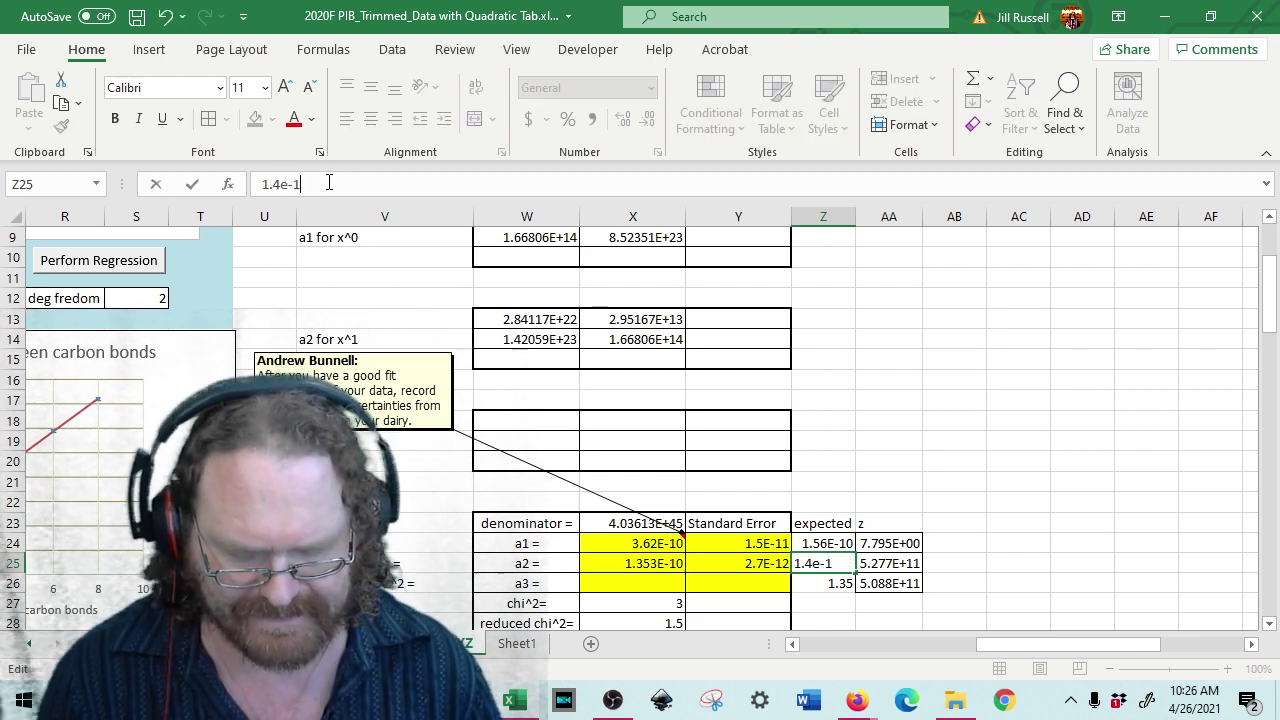
pyautogui.press('Return')
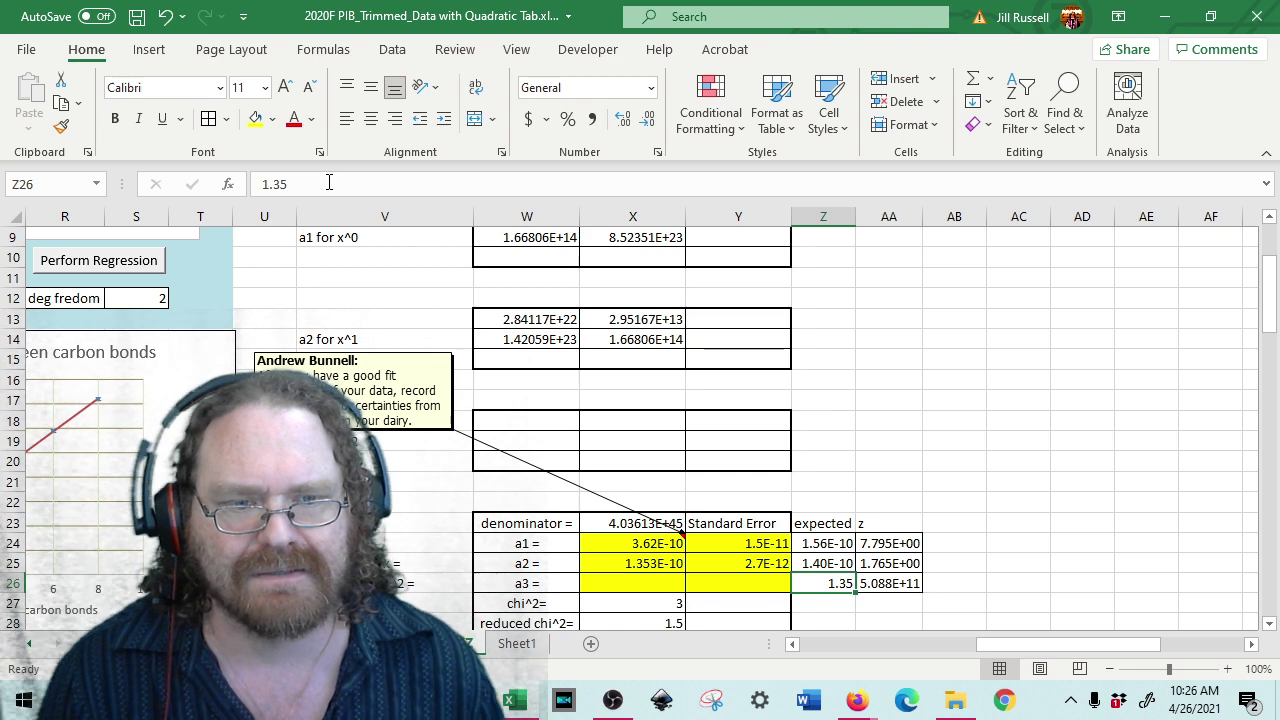
pyautogui.click(329, 183)
pyautogui.write('e-10')
pyautogui.press('Return')
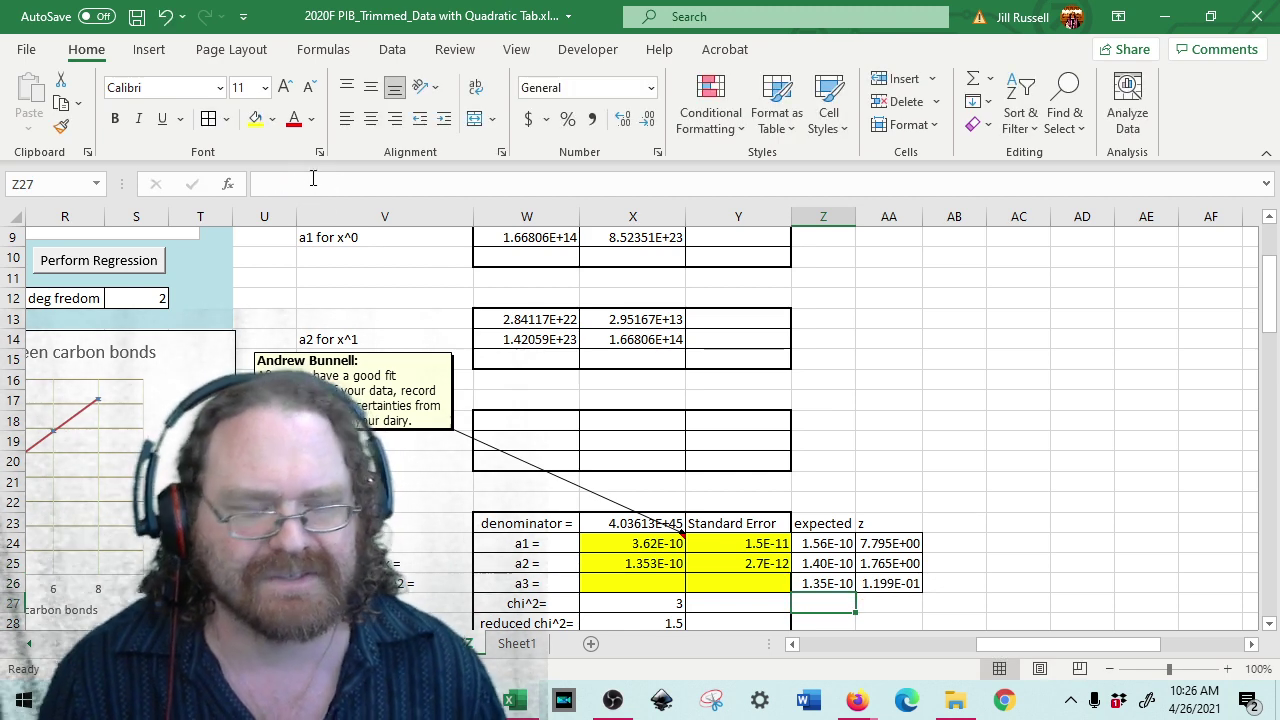
# - Format the z-scores in AA24 through AA26 in the Number category with one decimal place
pyautogui.click(906, 544)
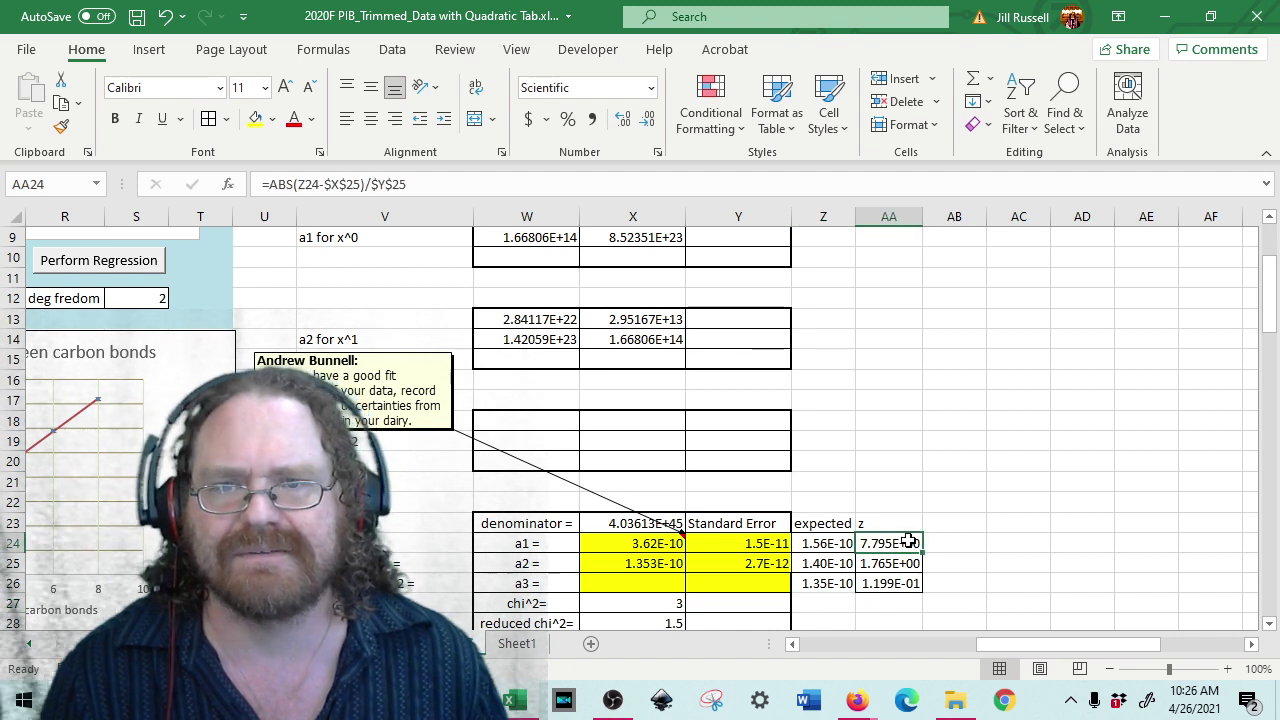
pyautogui.moveTo(901, 541); pyautogui.dragTo(900, 590)
pyautogui.rightClick(905, 585)
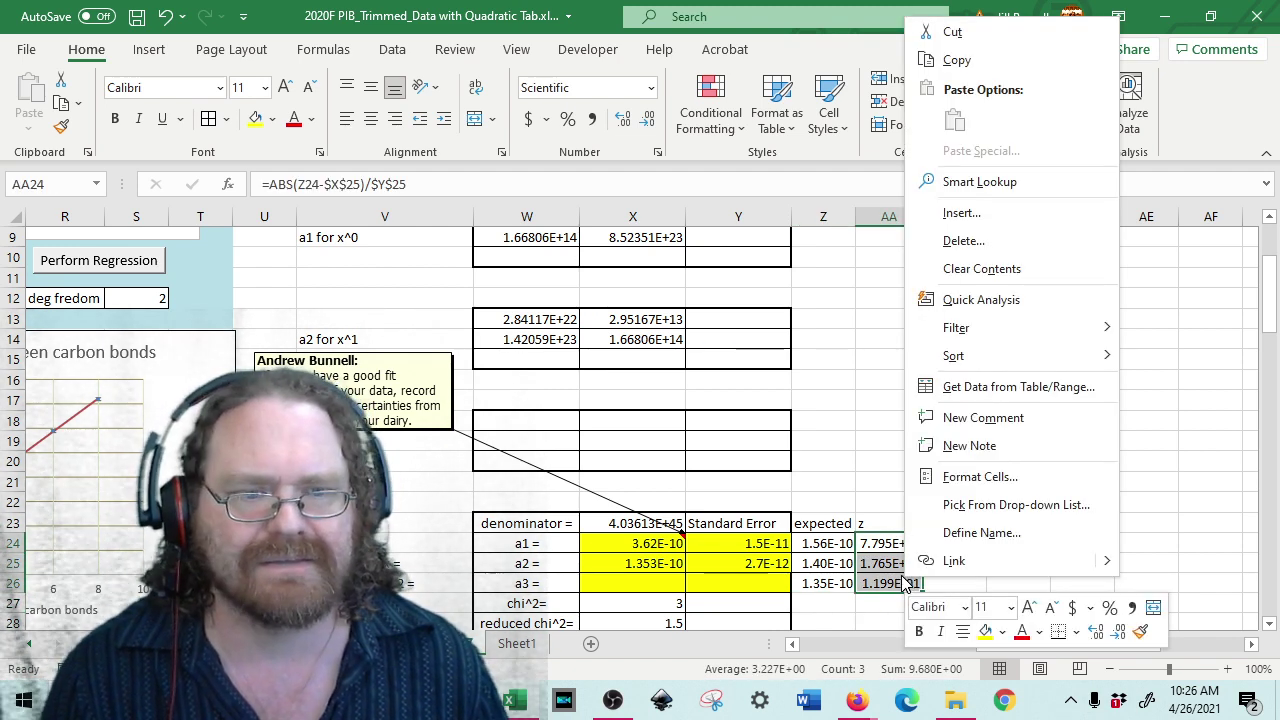
pyautogui.click(992, 483)
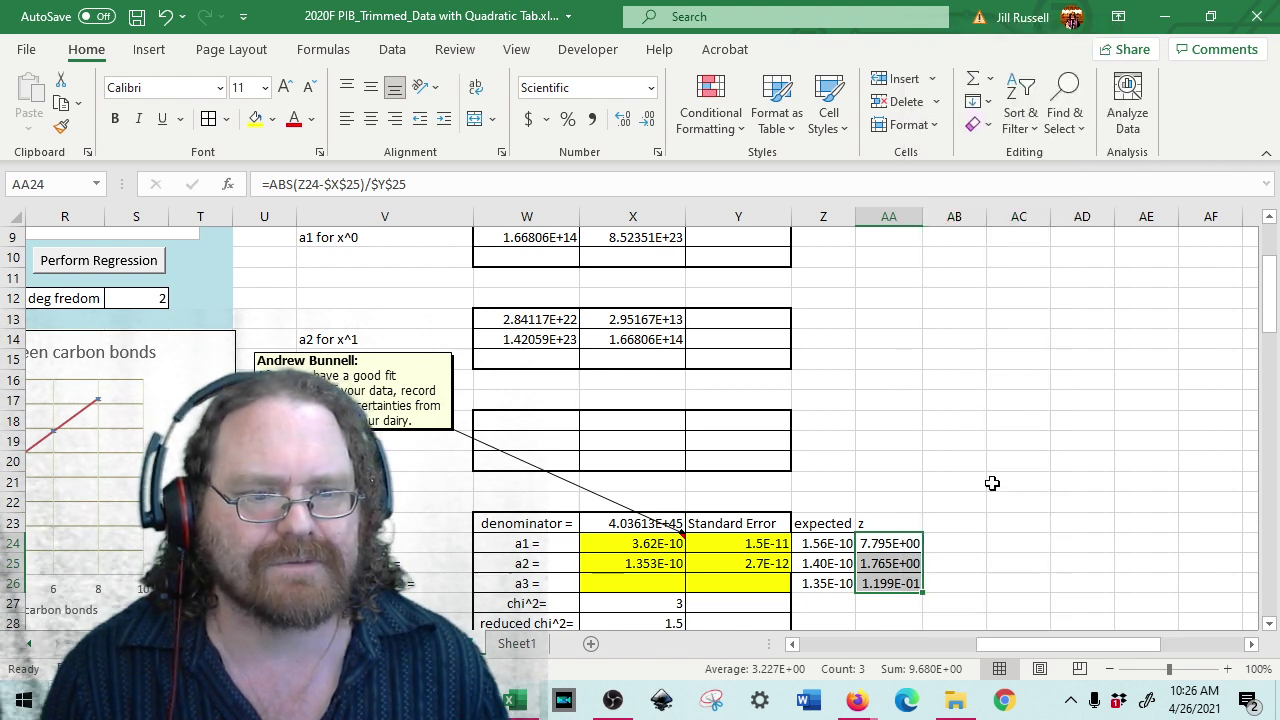
pyautogui.click(778, 284)
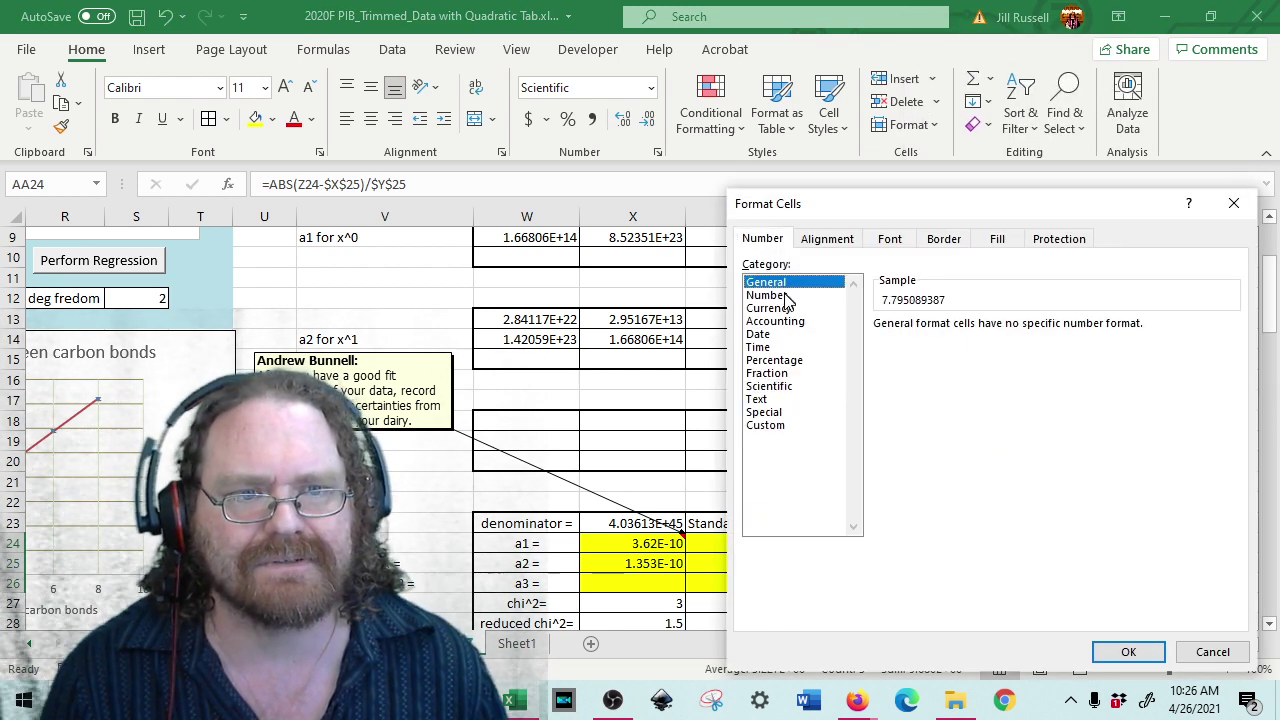
pyautogui.click(772, 308)
pyautogui.click(768, 295)
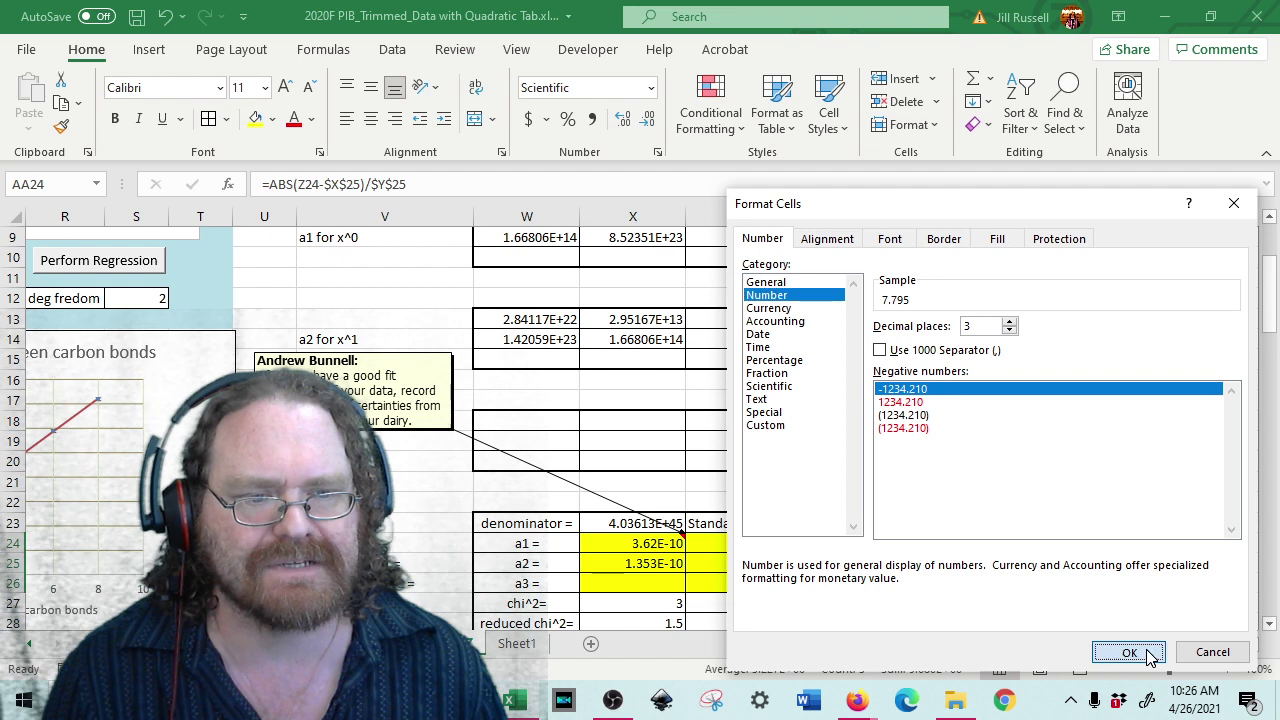
pyautogui.click(1146, 653)
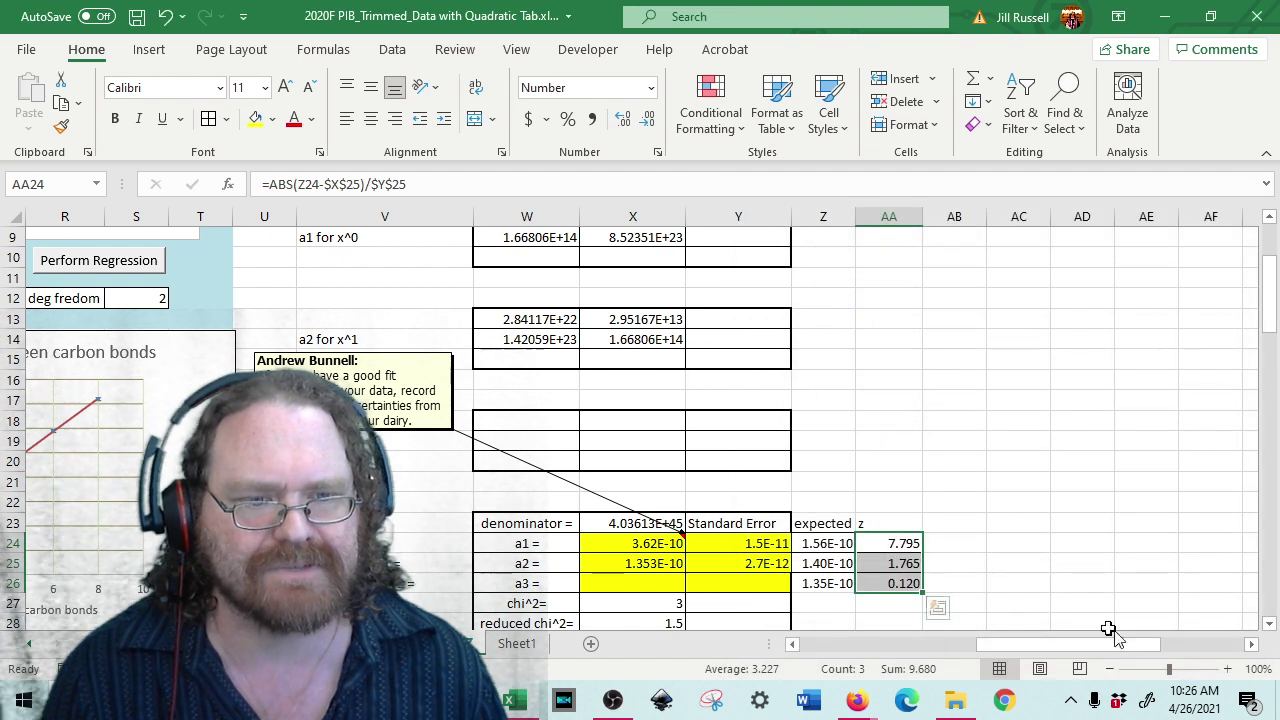
pyautogui.click(647, 119)
pyautogui.click(647, 119)
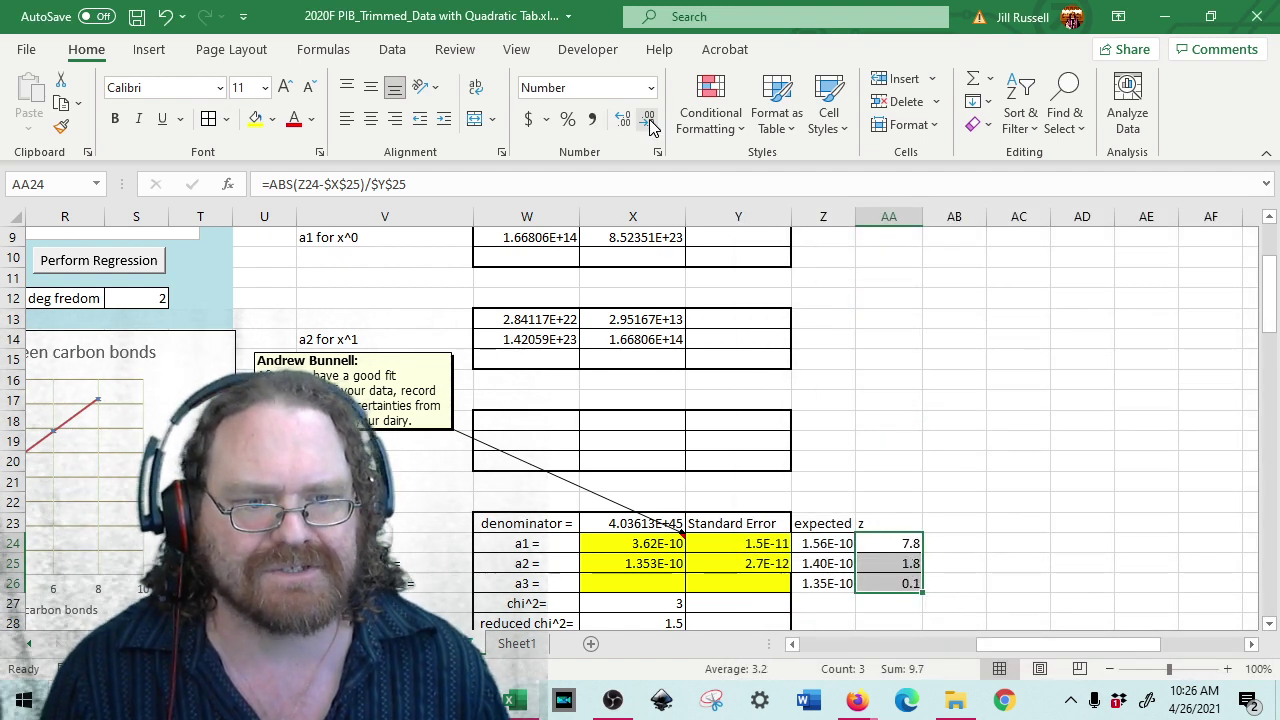
pyautogui.click(967, 501)
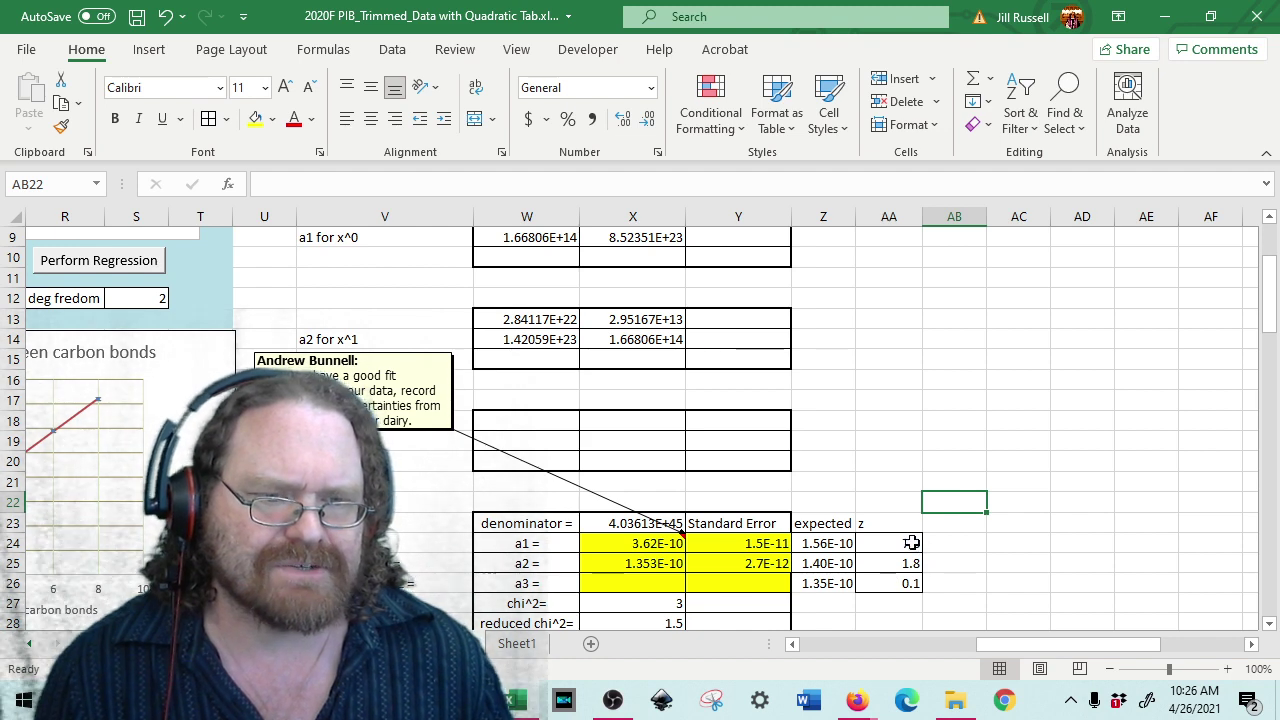
# - Examine the z-scores in AA24 through AA26 one by one, and the fitted line in the carbon bond chart
pyautogui.click(911, 542)
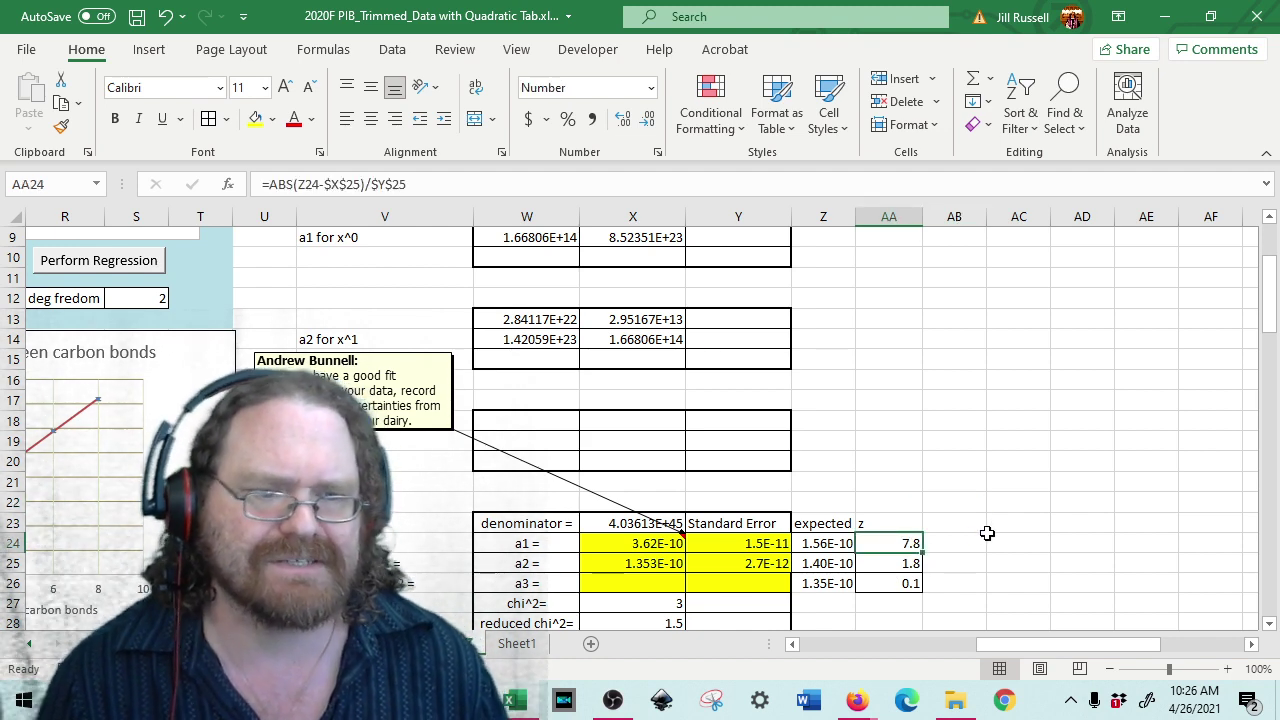
pyautogui.click(868, 564)
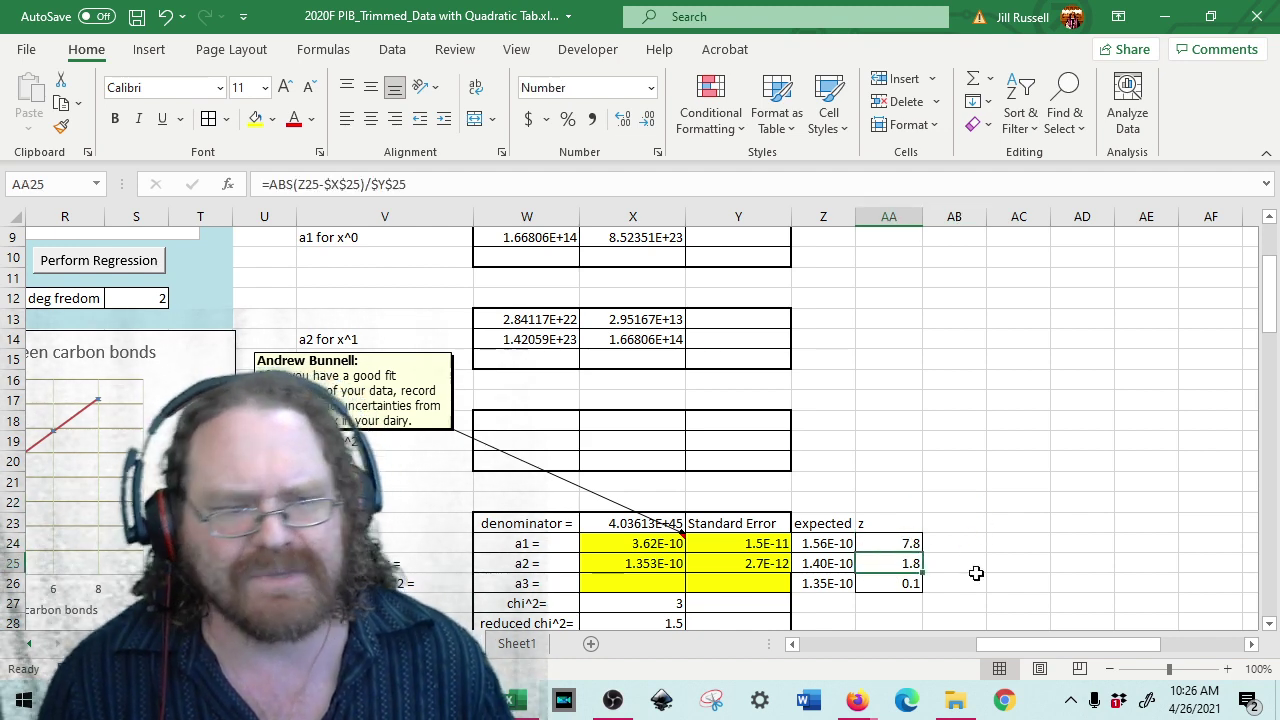
pyautogui.click(905, 585)
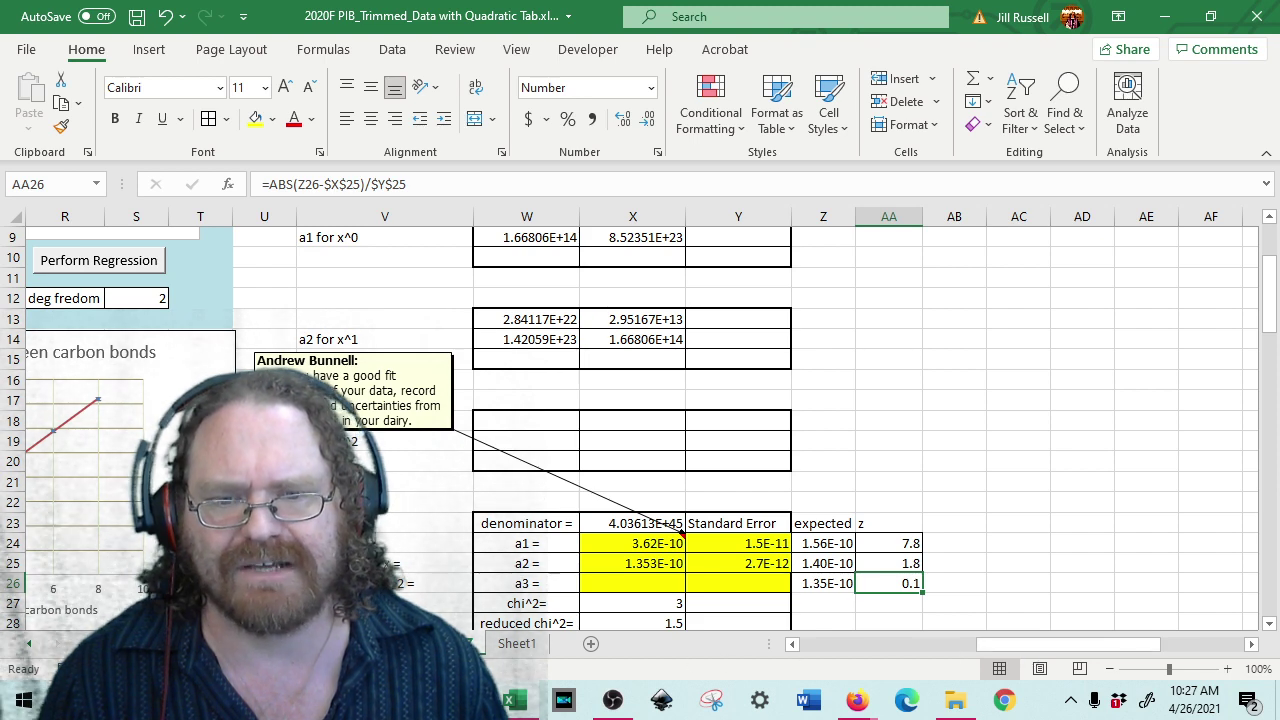
pyautogui.moveTo(1043, 663); pyautogui.dragTo(969, 663)
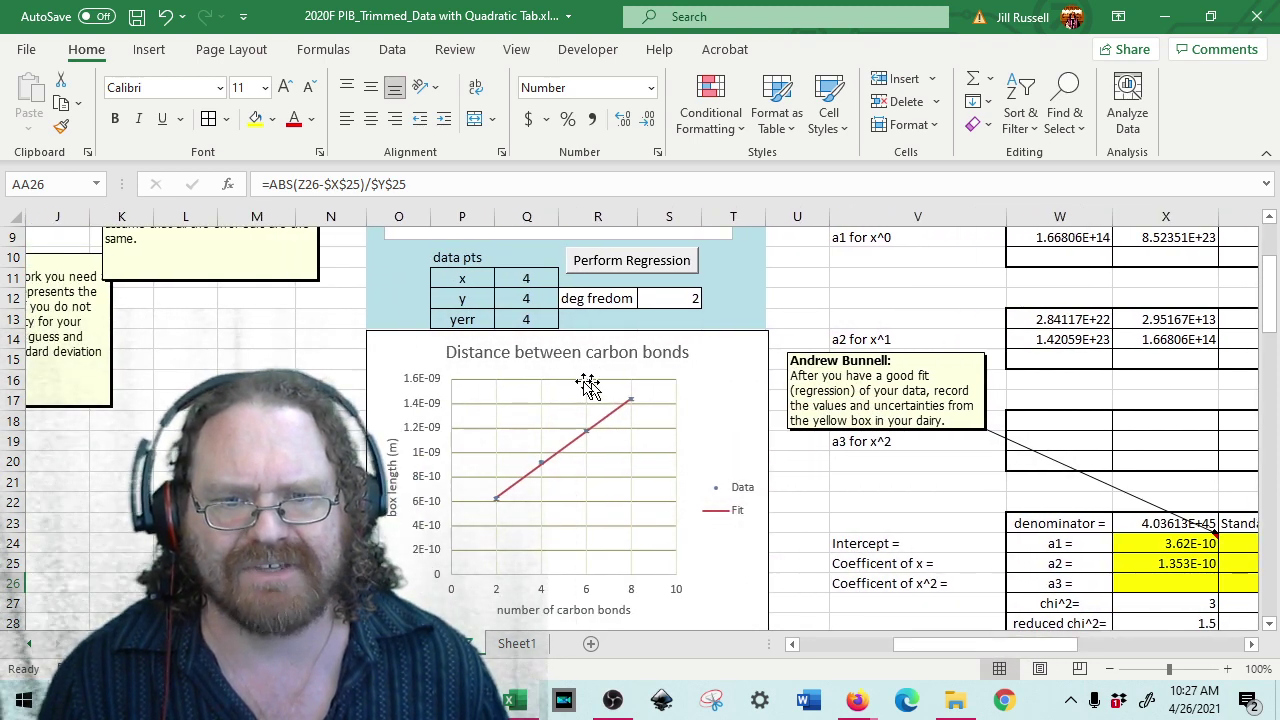